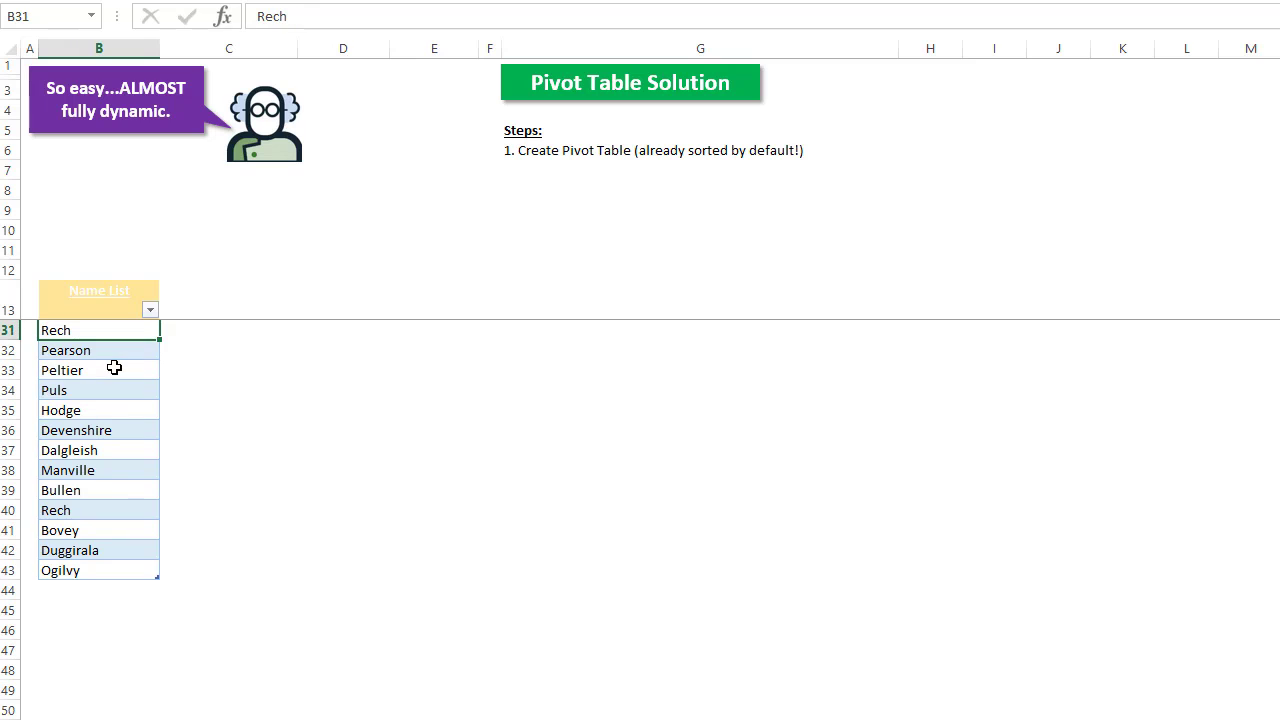
Create a PivotTable from the Name List table (Table3), placed on the existing worksheet at cell D13
left_click(73, 588)
left_click(91, 425)
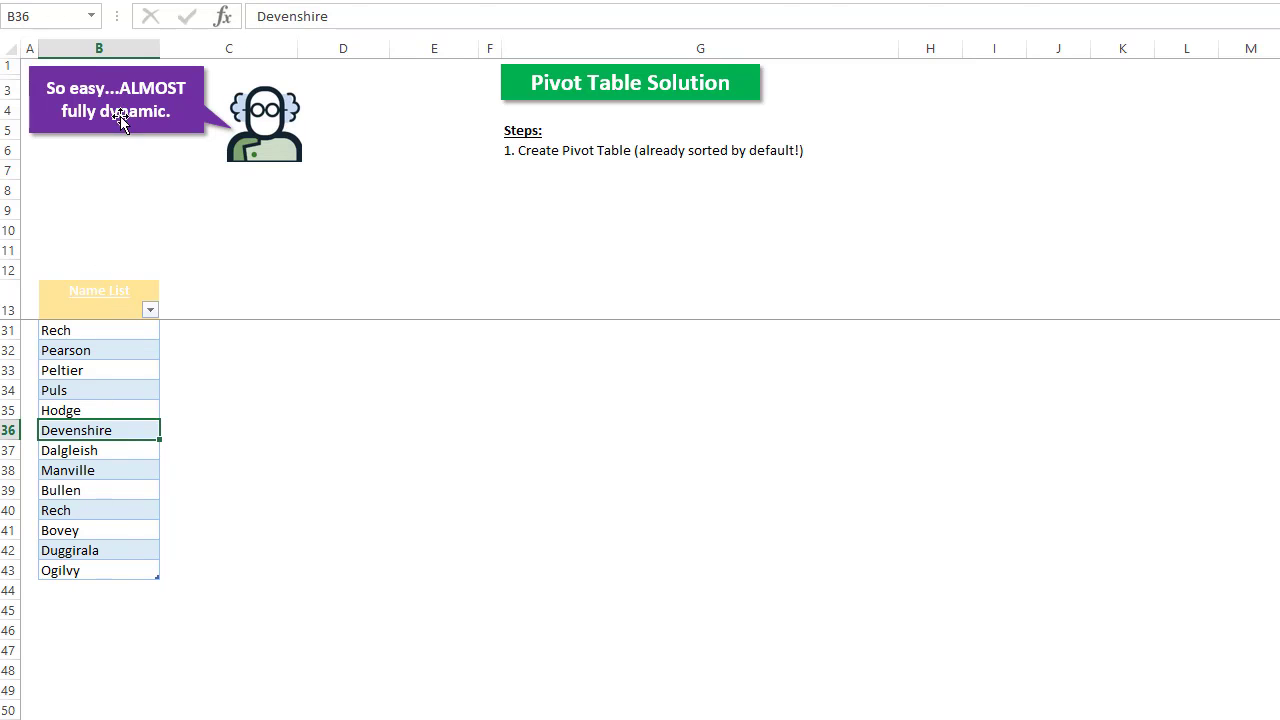
left_click(130, 0)
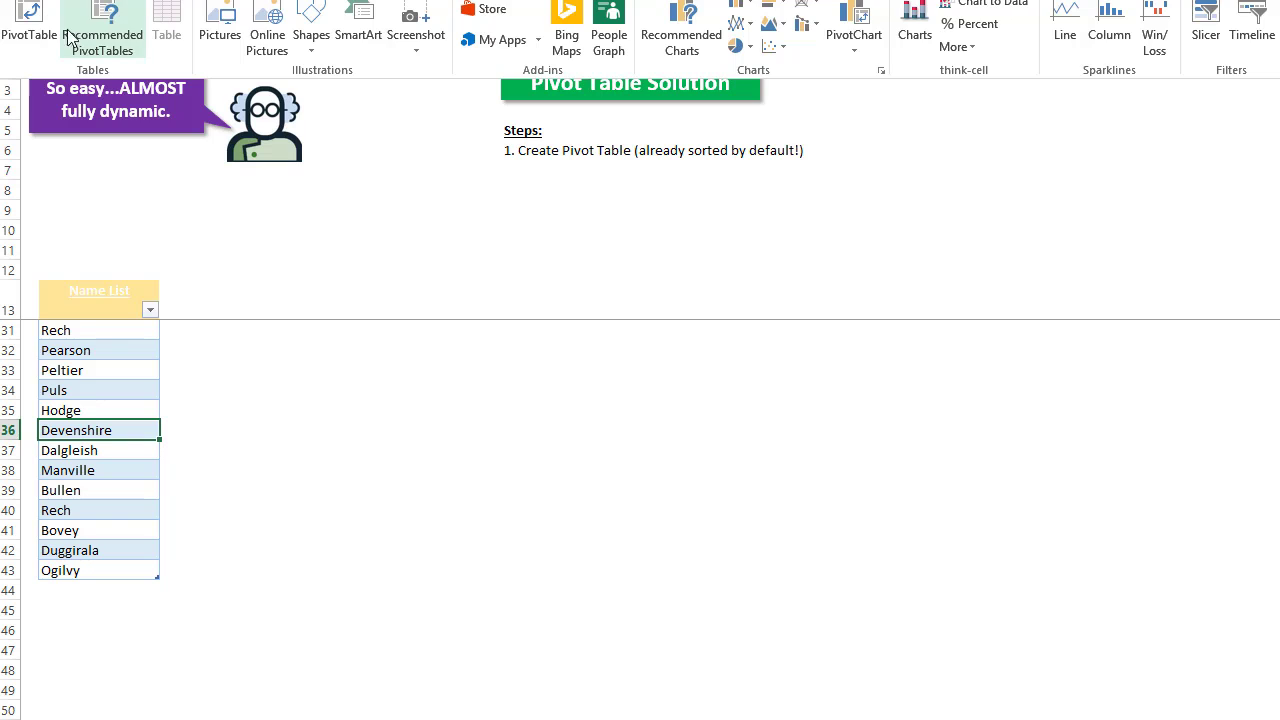
left_click(28, 22)
left_click(725, 380)
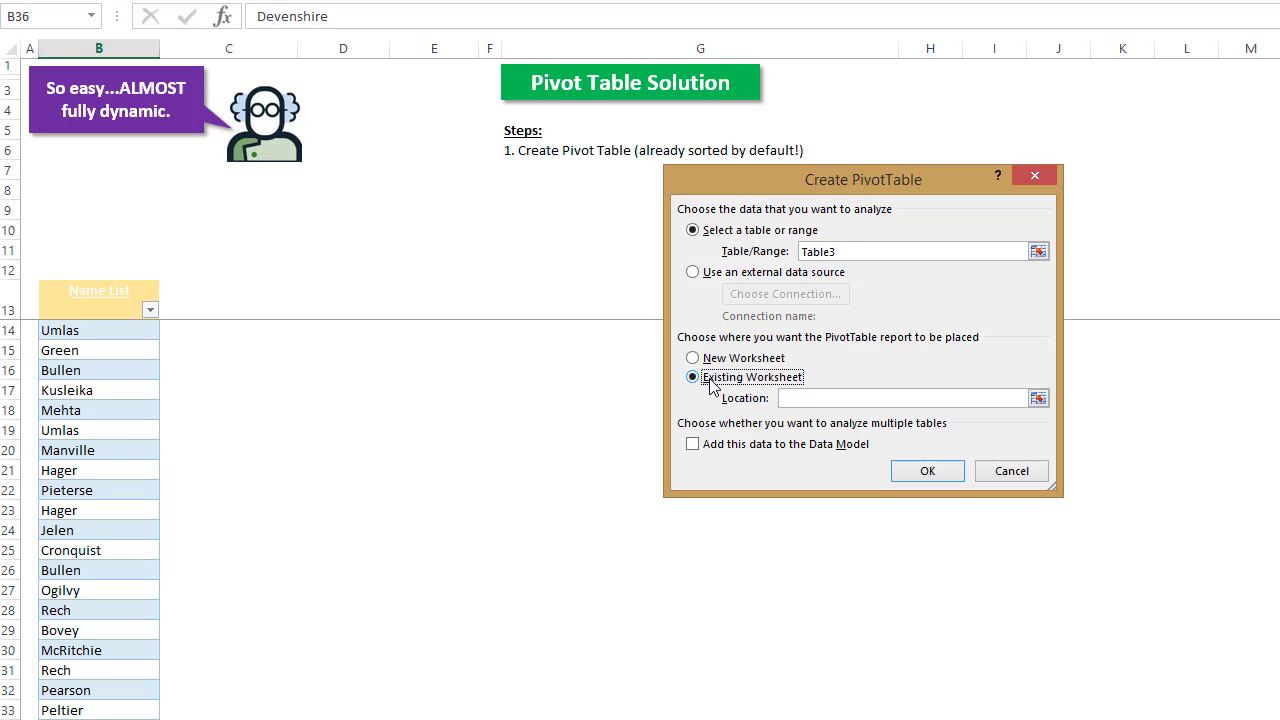
left_click(320, 310)
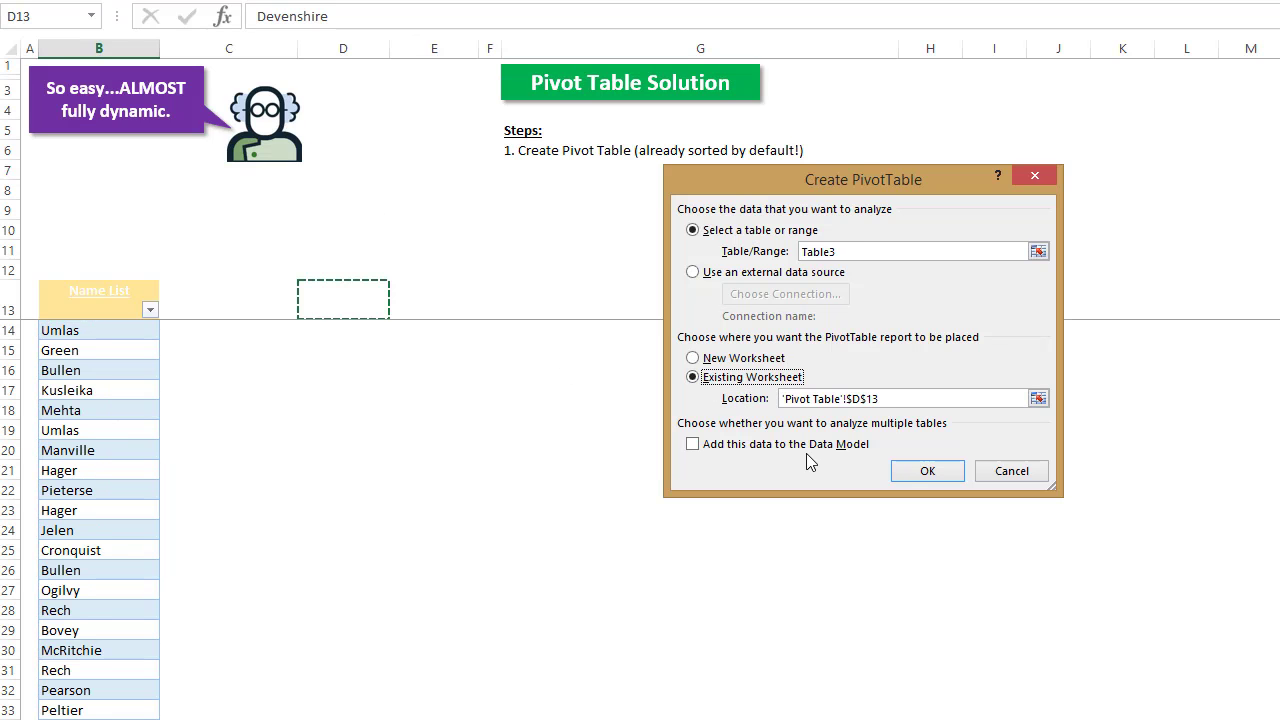
left_click(930, 471)
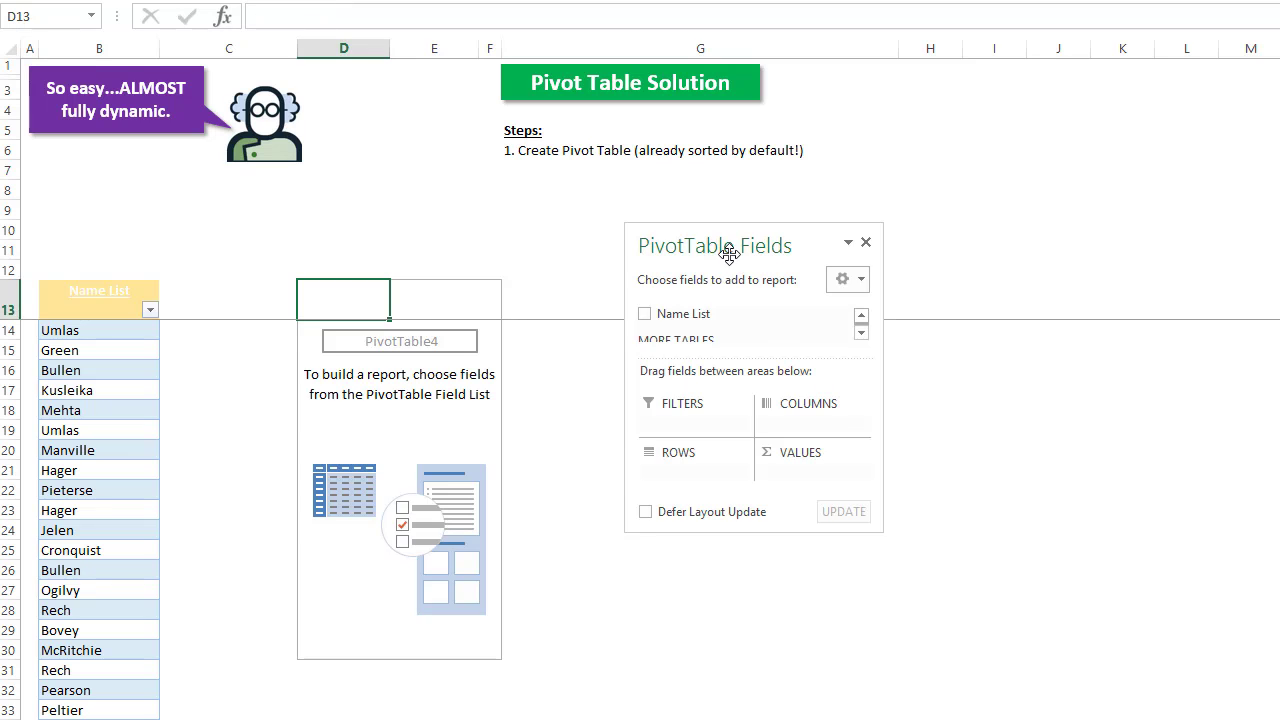
Add the Name List field to the PivotTable's rows
left_click_drag(720, 245, 674, 400)
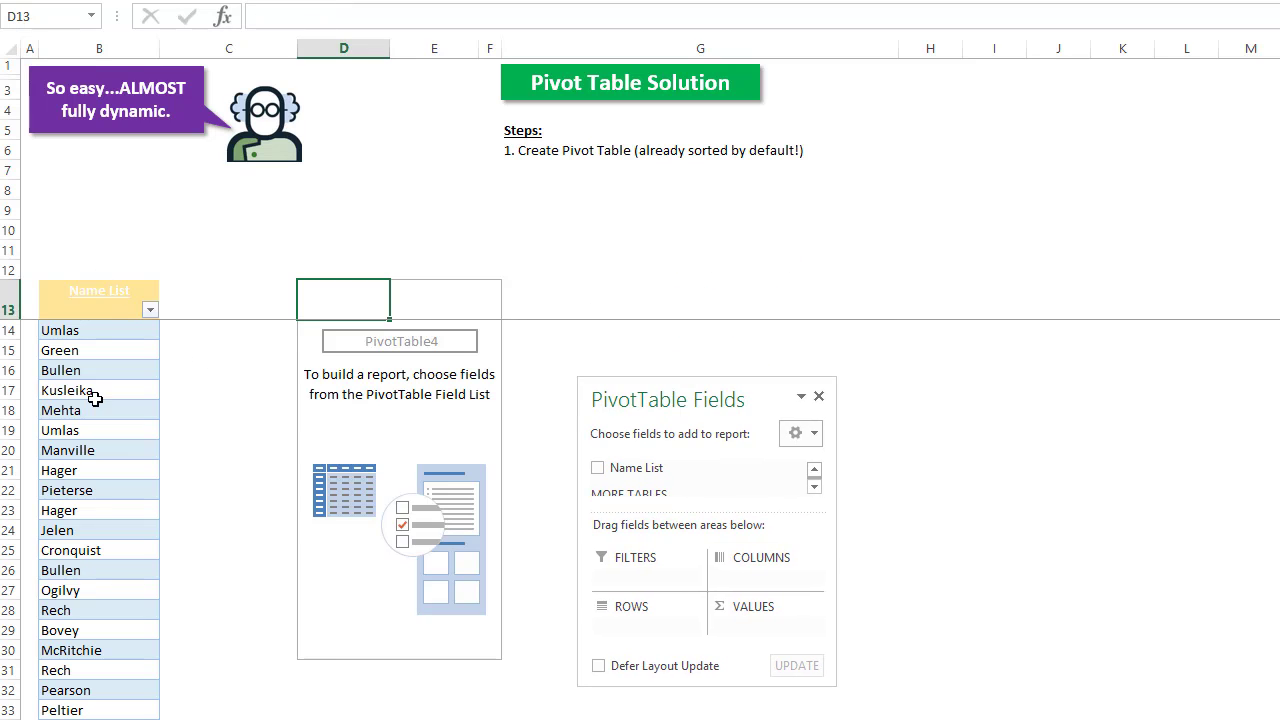
left_click_drag(647, 470, 630, 645)
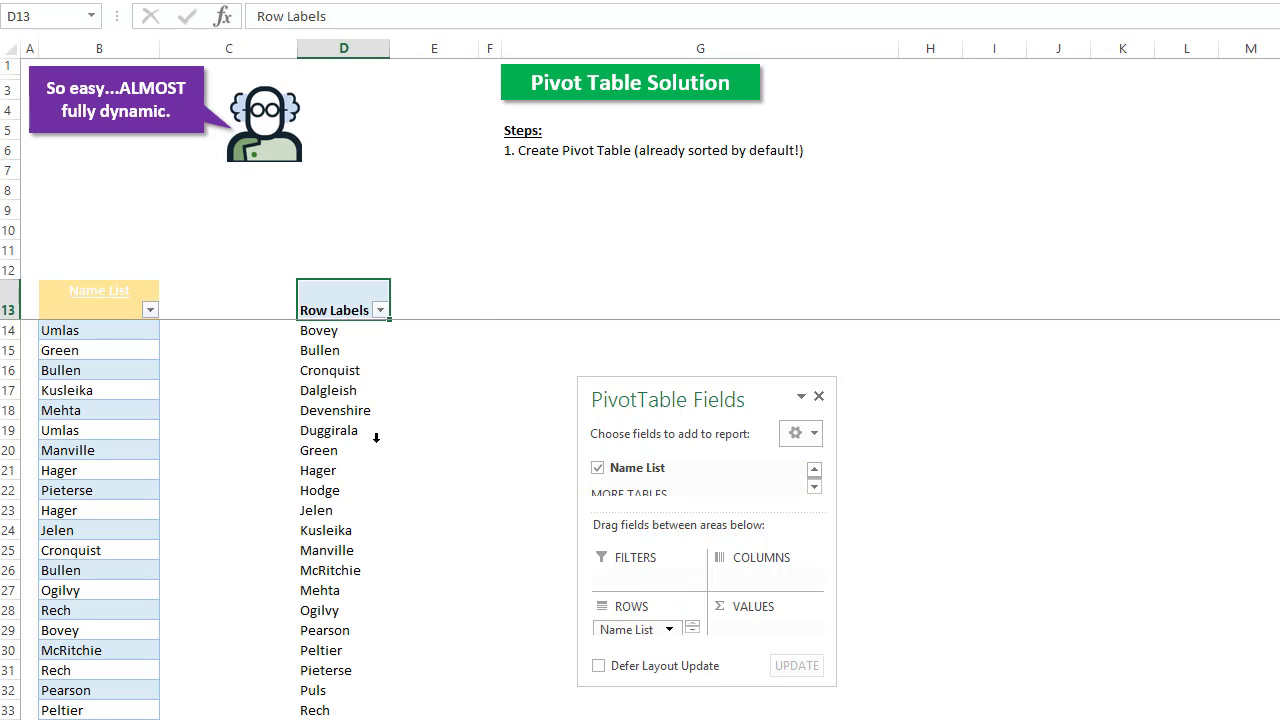
left_click(320, 332)
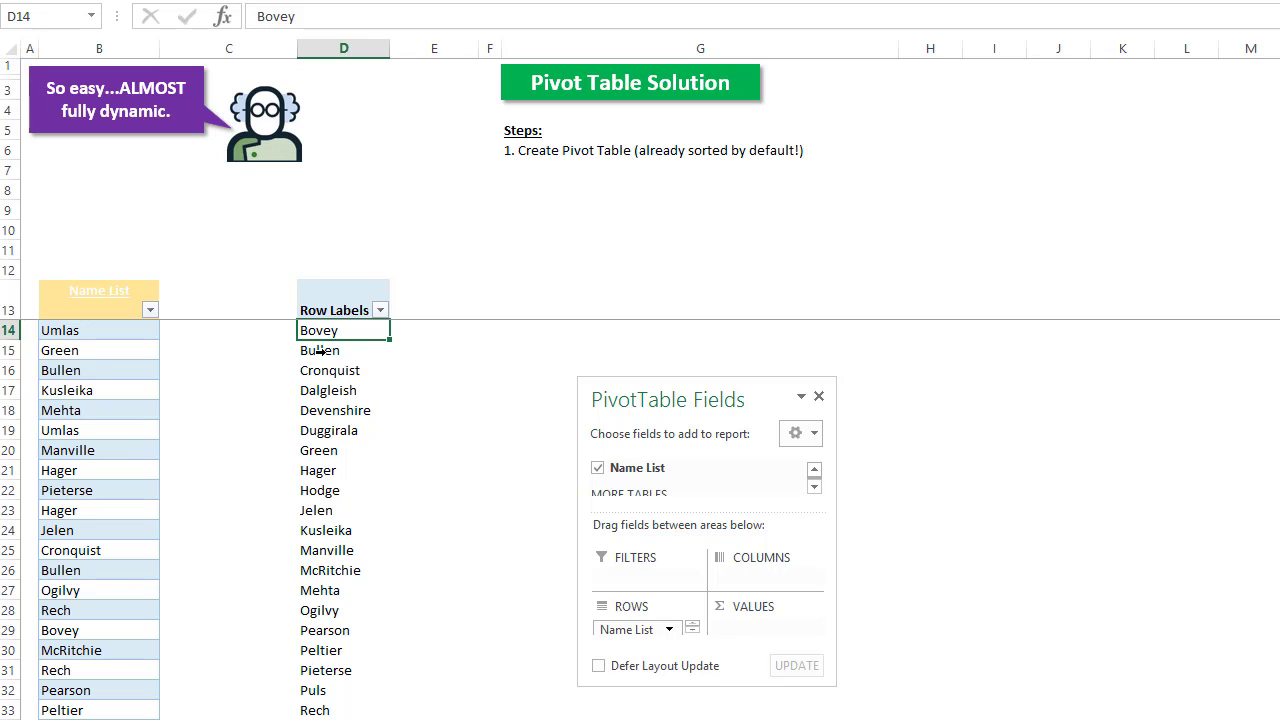
Remove the Grand Total row from the PivotTable
scroll(338, 680, "down", 3)
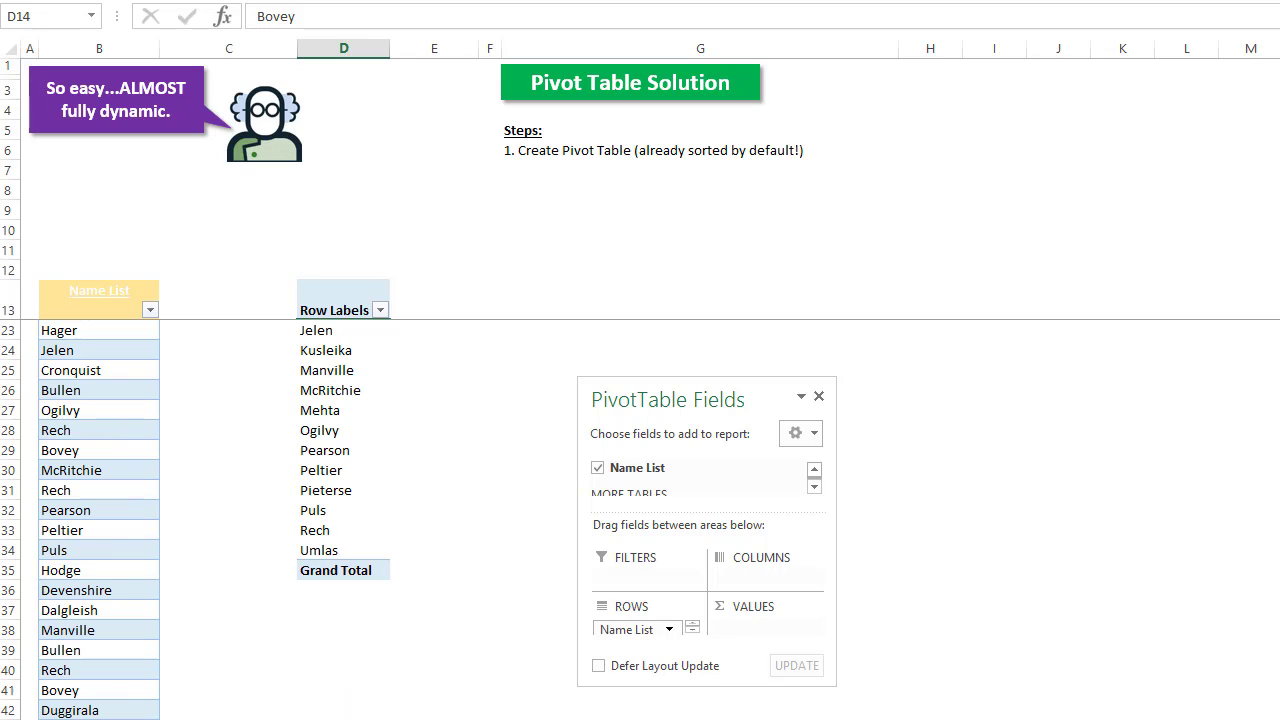
right_click(330, 570)
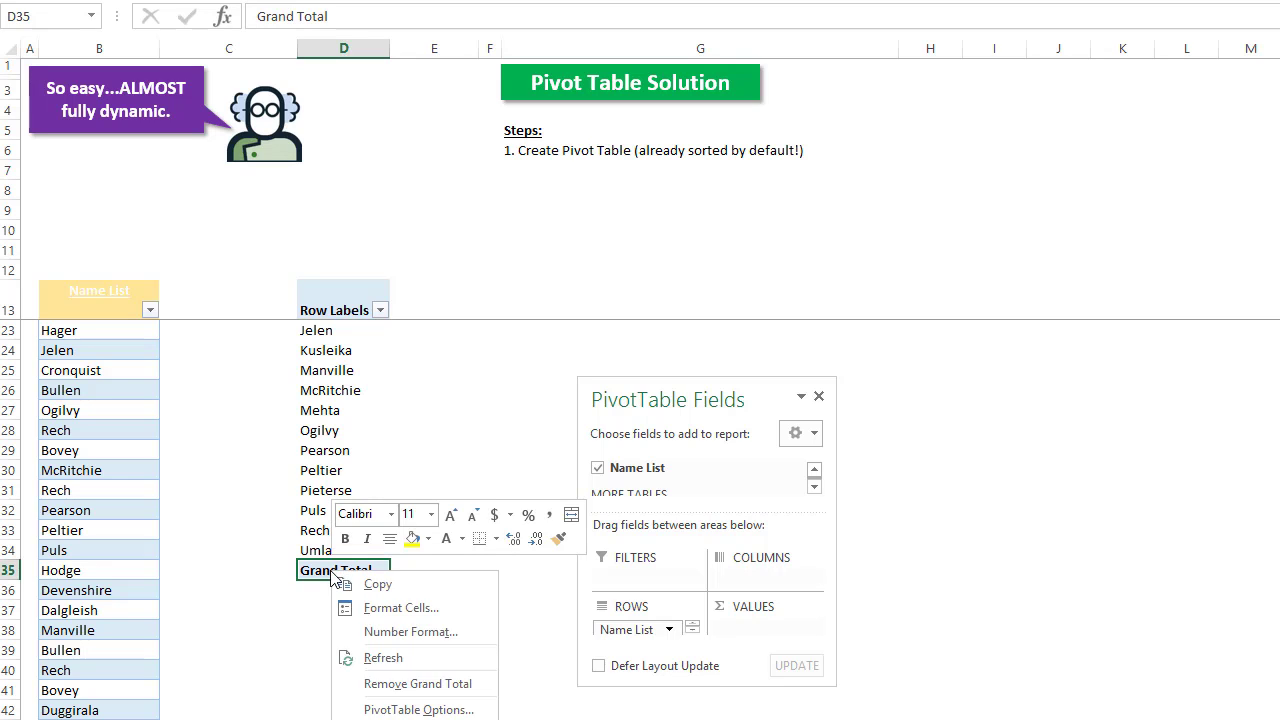
left_click(372, 683)
scroll(348, 535, "up", 3)
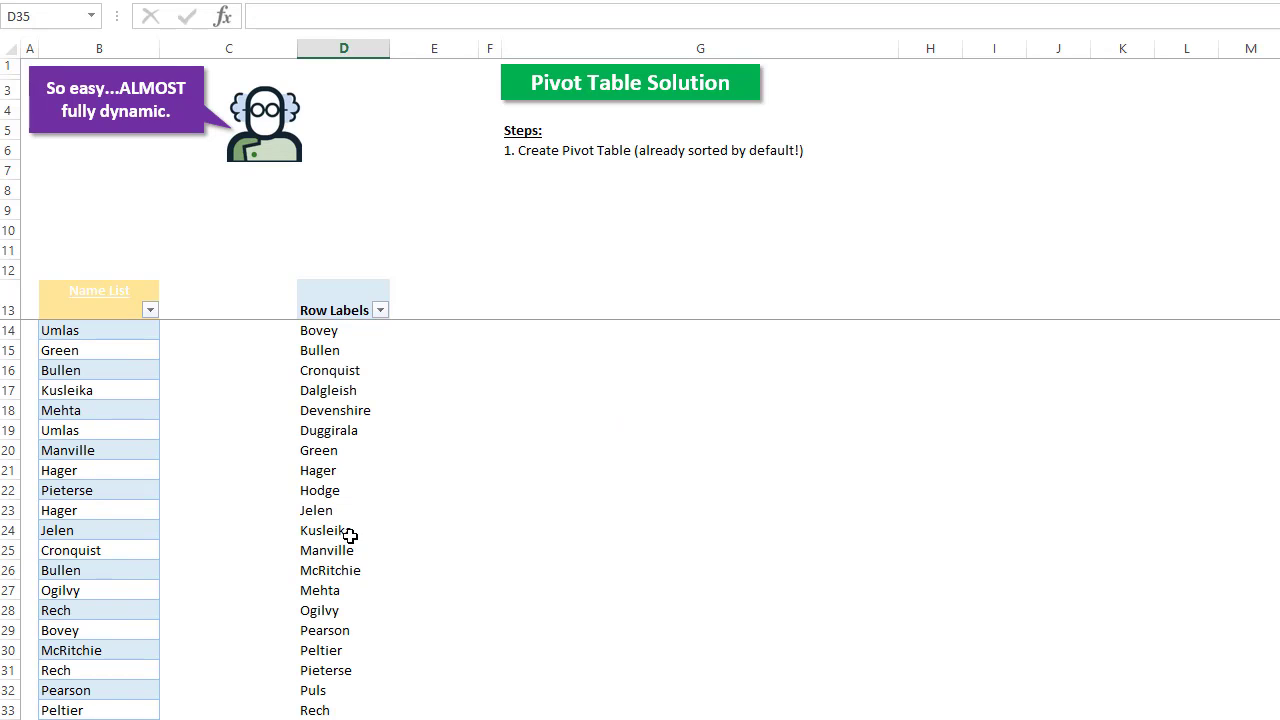
Refresh the PivotTable of unique names
left_click(335, 413)
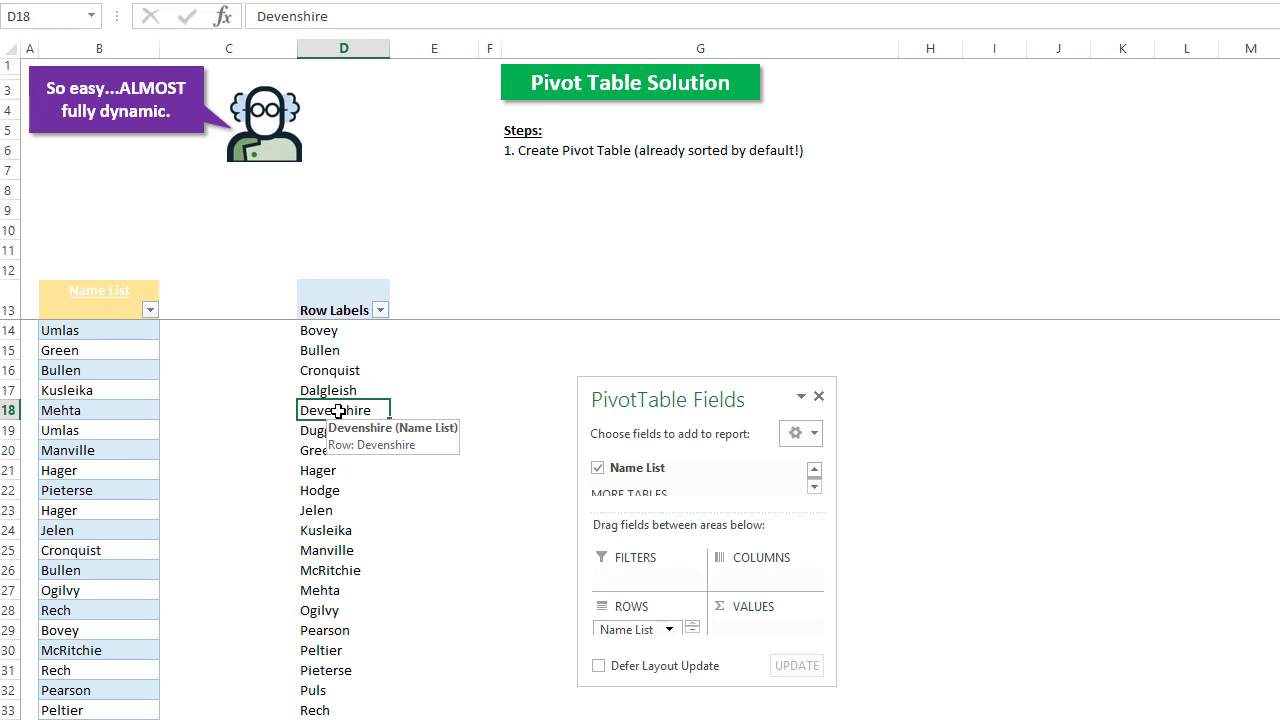
right_click(338, 411)
left_click(388, 480)
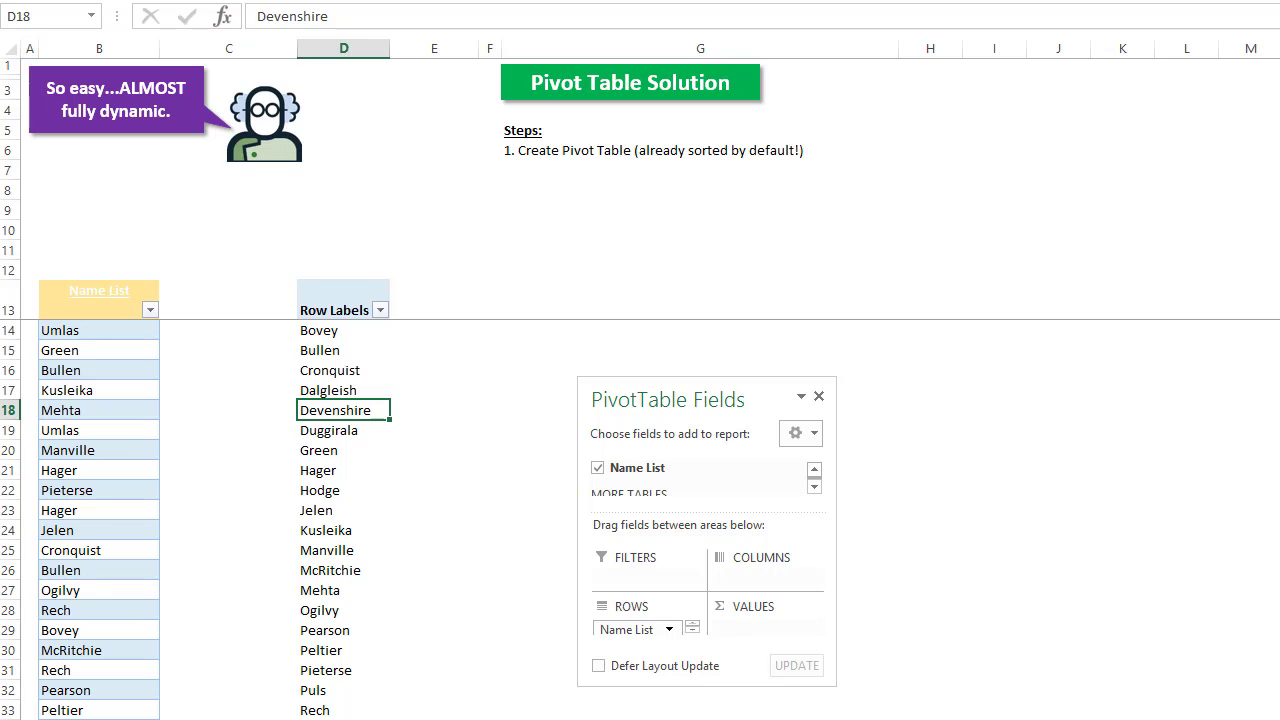
Go to the Array Formula Solution sheet and view the array formula in cell C17
key("ctrl+Page_Down")
left_click(940, 718)
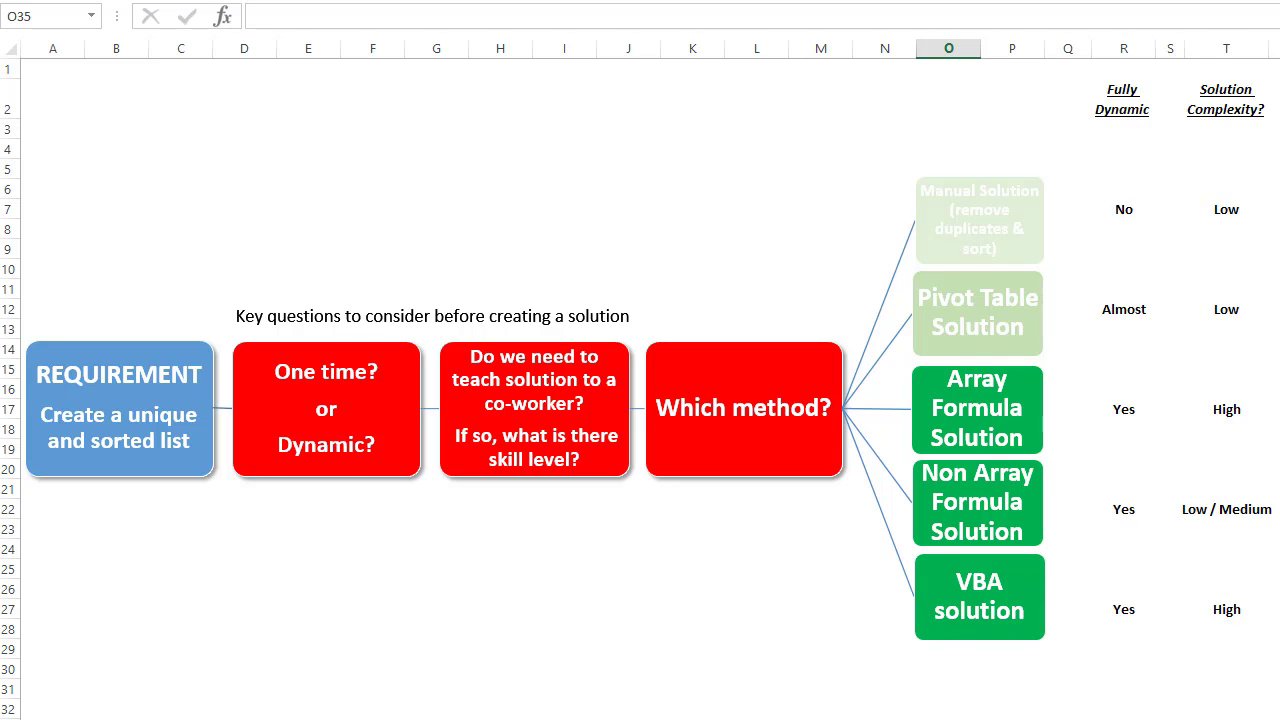
key("ctrl+Page_Down")
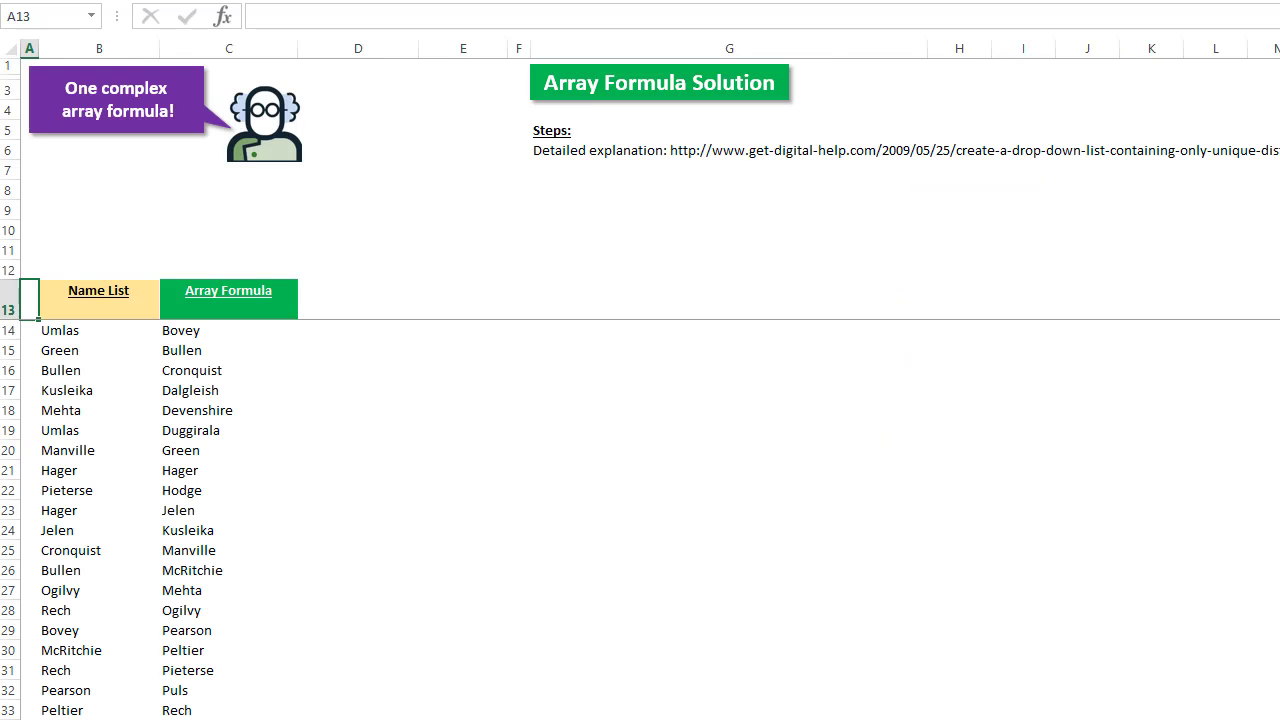
left_click(186, 372)
key("Down")
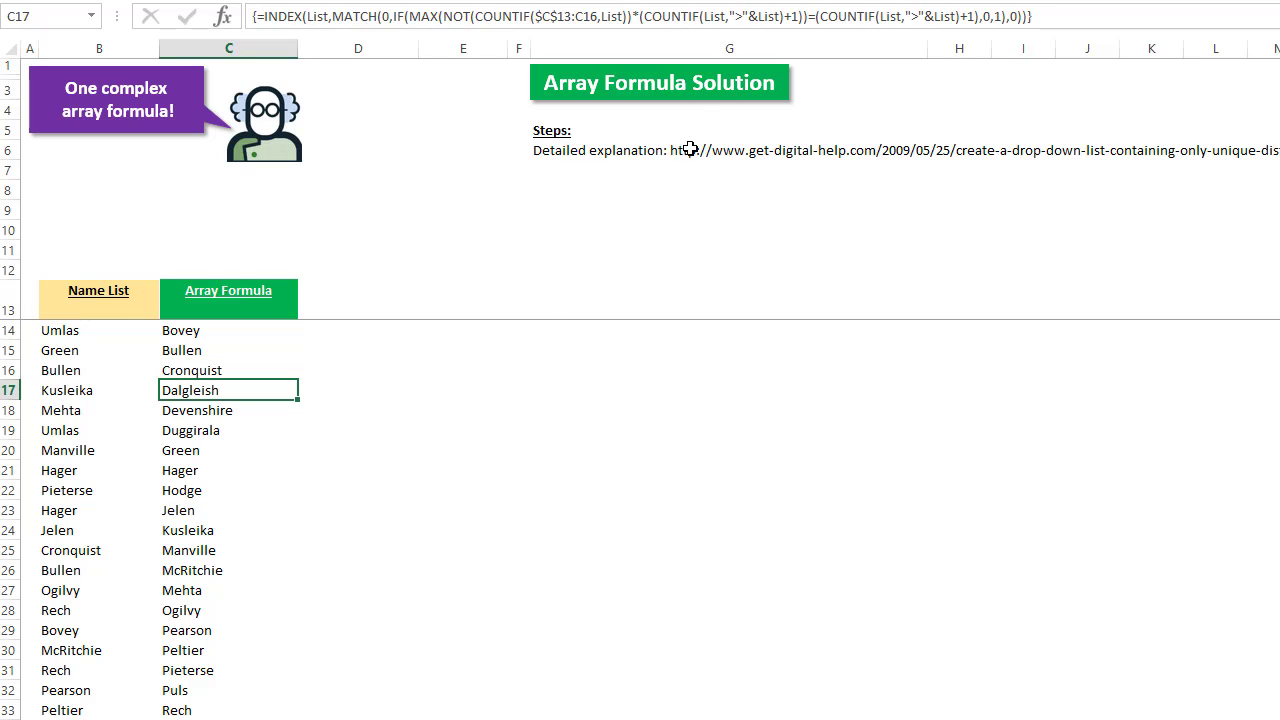
Look at the sheet of reference links, and return to the array formula column to view the formula in C19
key("ctrl+Page_Down")
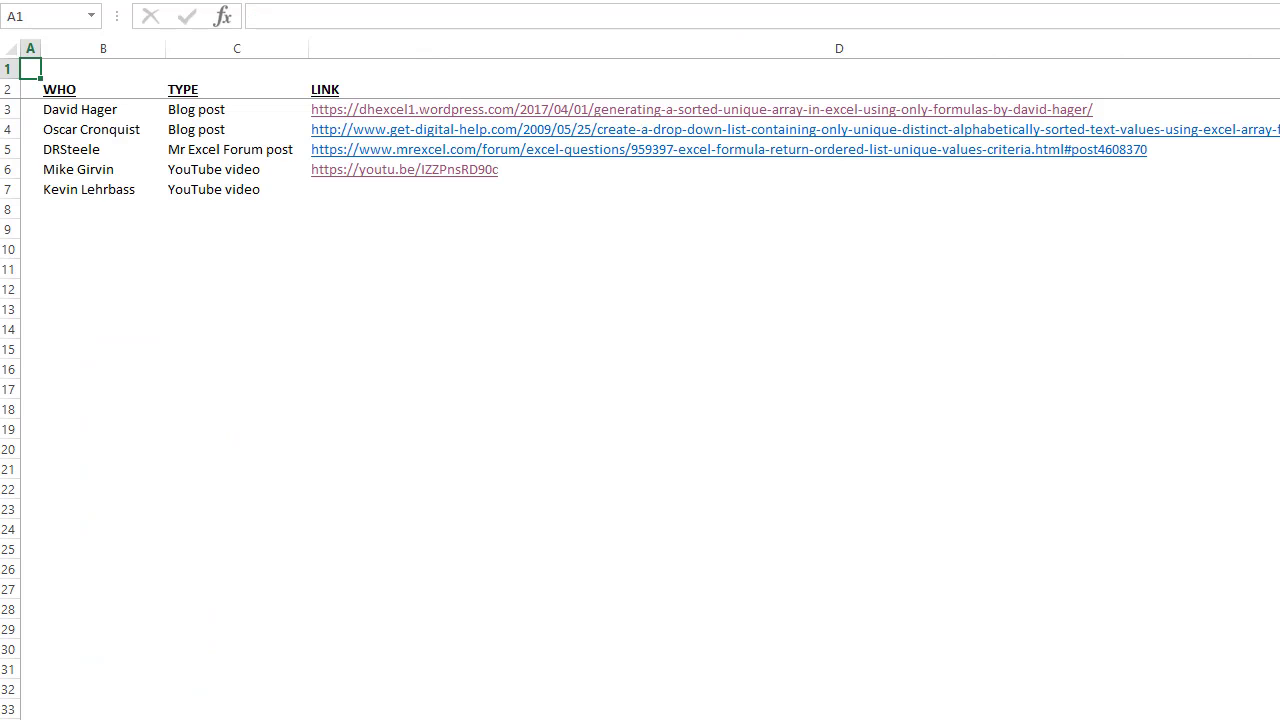
key("ctrl+Page_Up")
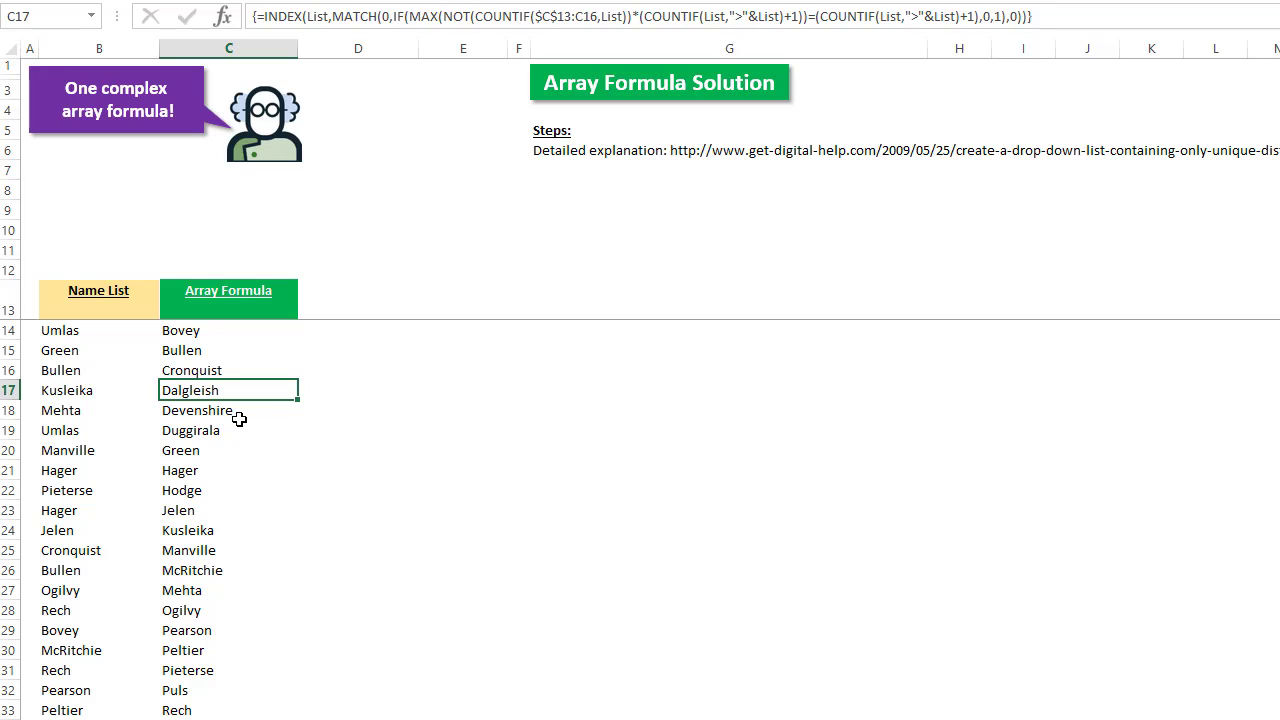
key("Down")
key("Down")
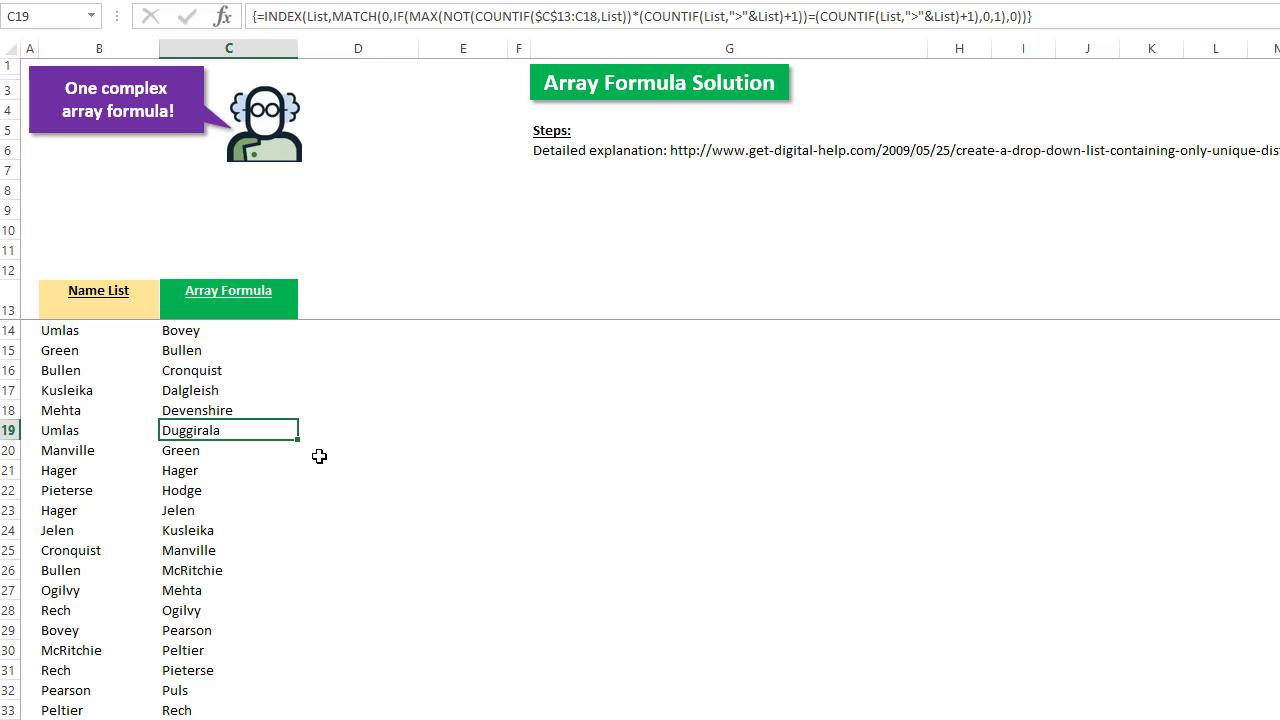
key("Left")
key("Left")
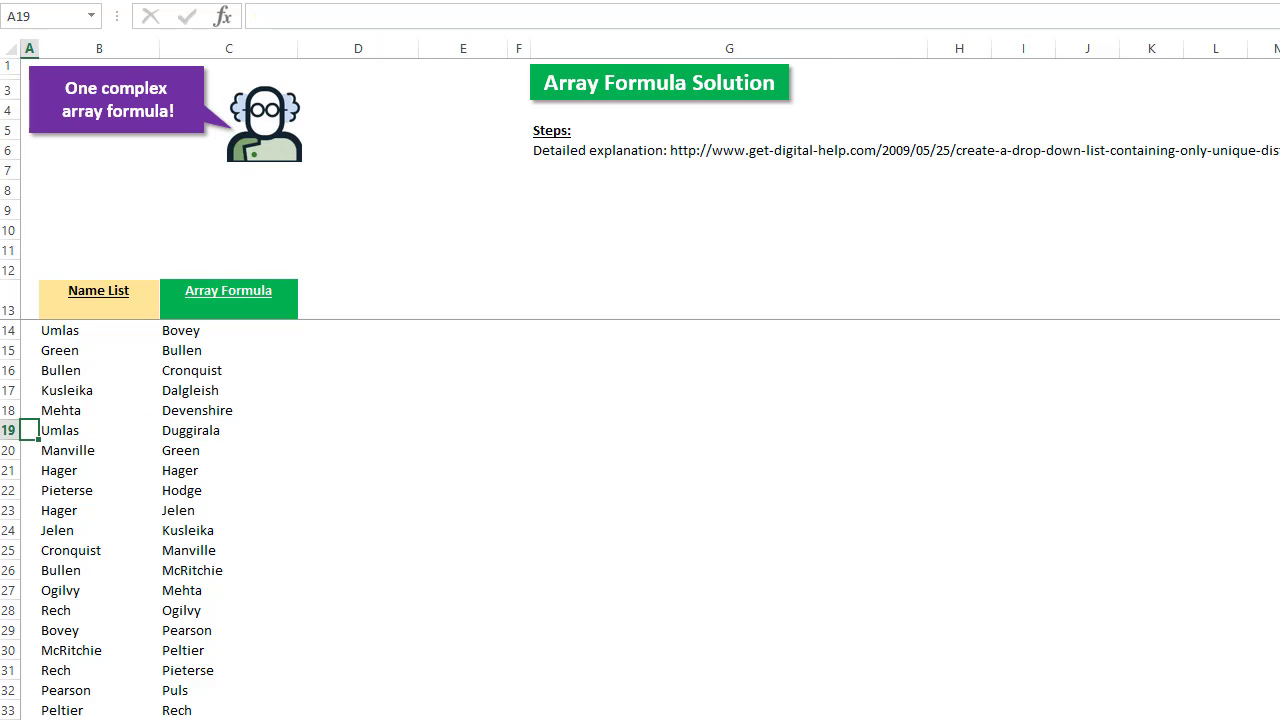
Review the Fully Dynamic and Solution Complexity ratings of the Array Formula Solution on the decision diagram sheet
key("ctrl+Page_Up")
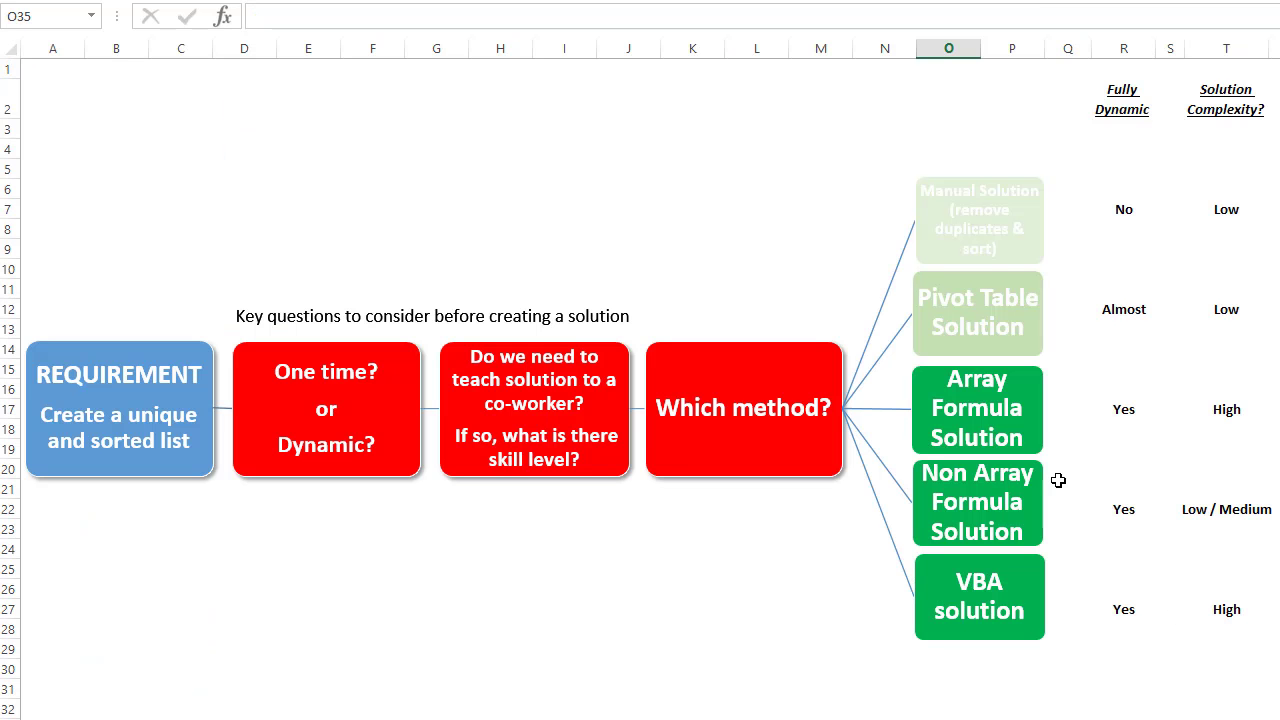
left_click(1256, 602)
key("Escape")
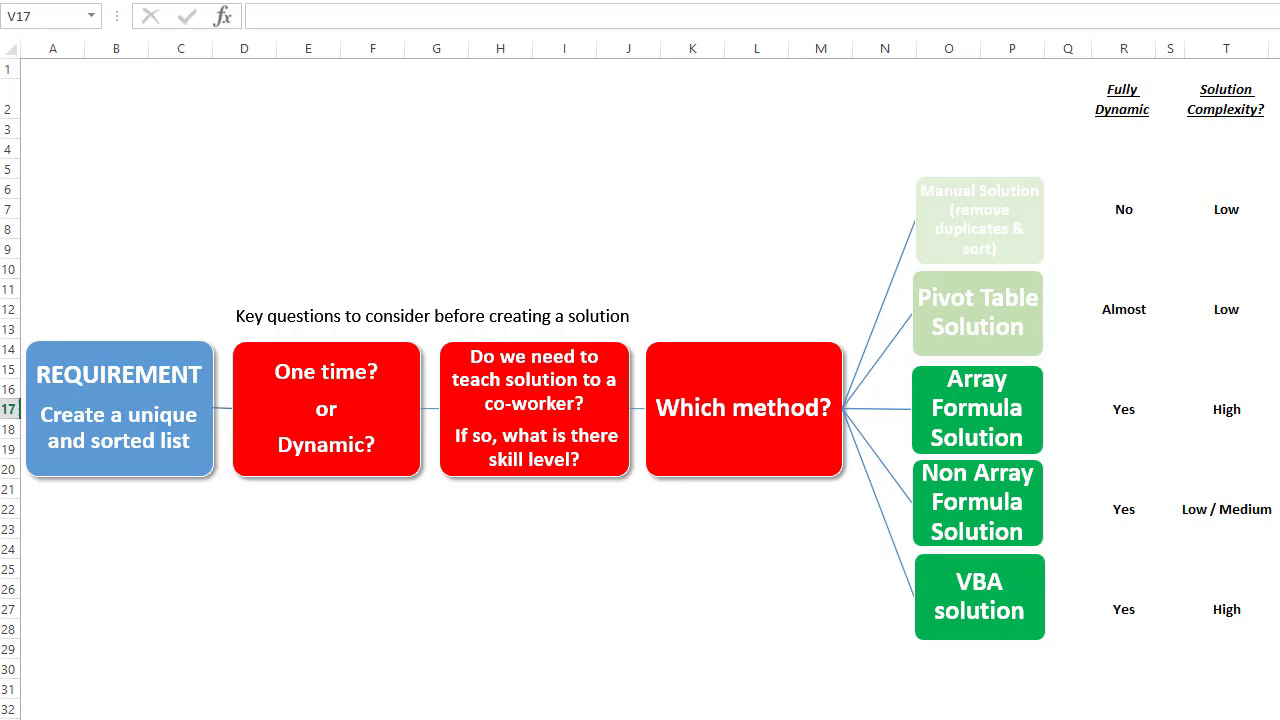
key("Left")
key("Left")
key("Left")
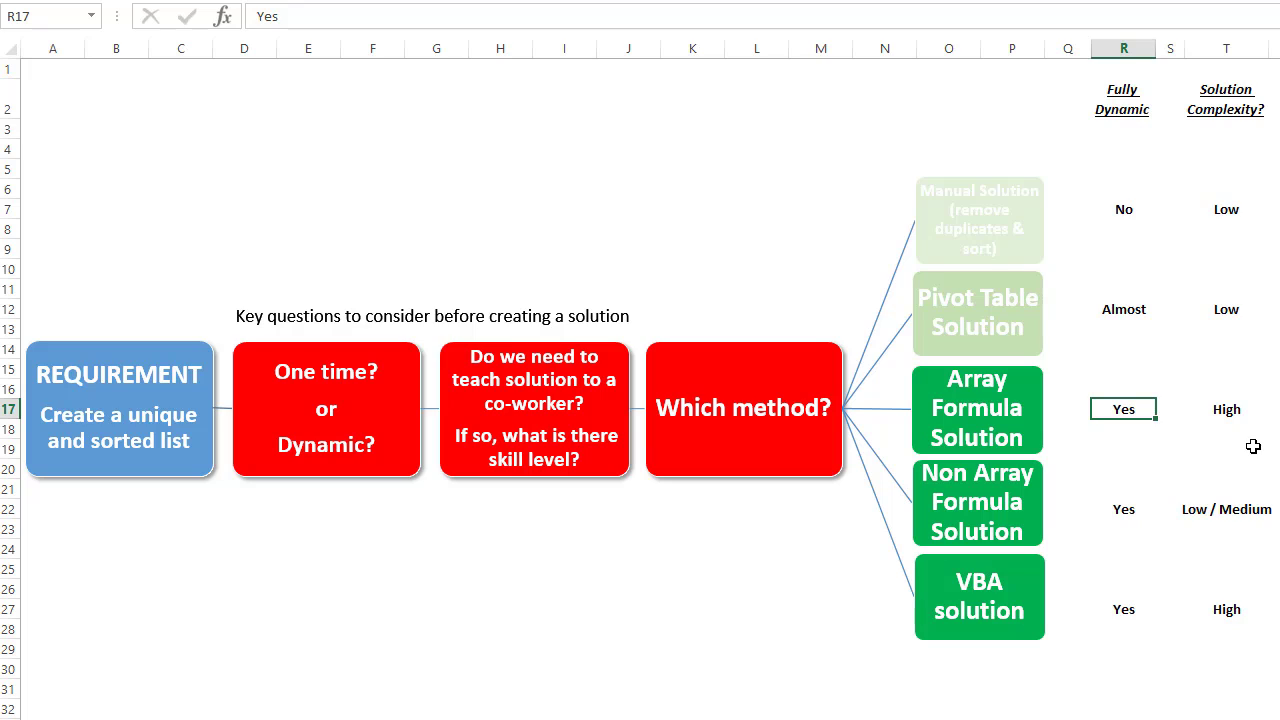
key("Right")
key("Right")
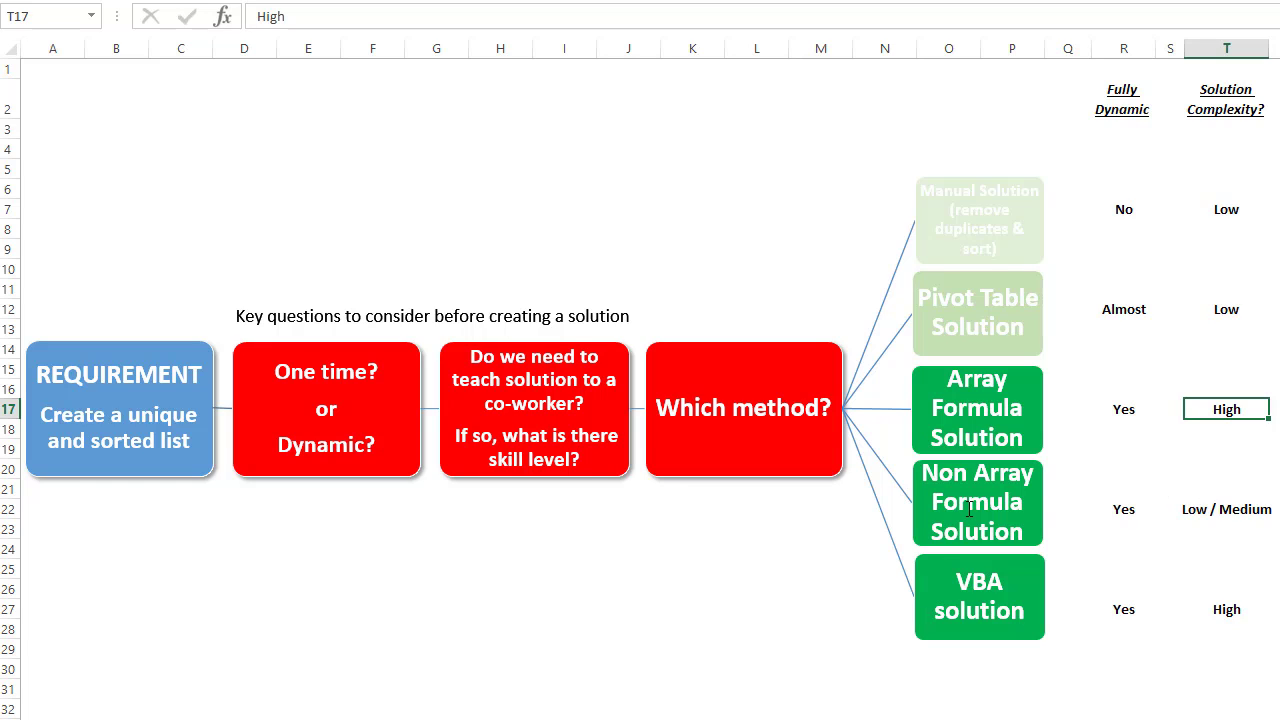
Review the Fully Dynamic and Solution Complexity ratings of the Non Array Formula Solution
left_click(1163, 517)
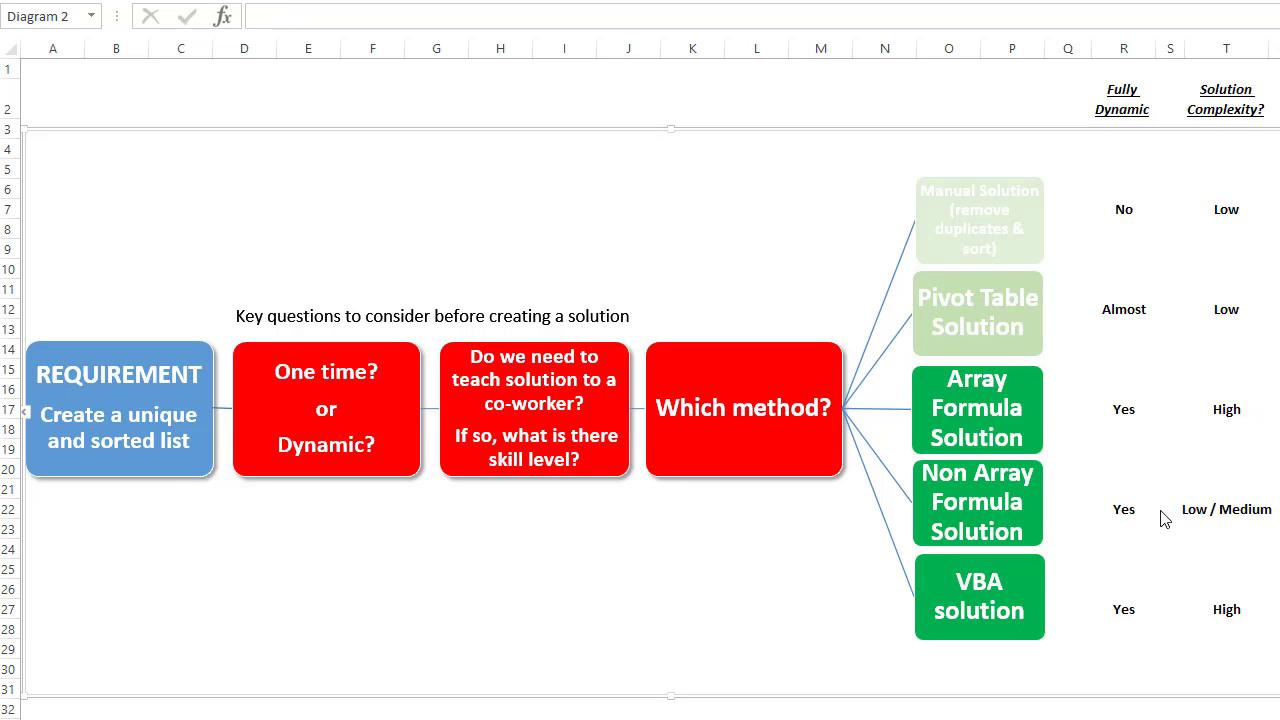
key("Escape")
key("Left")
key("Left")
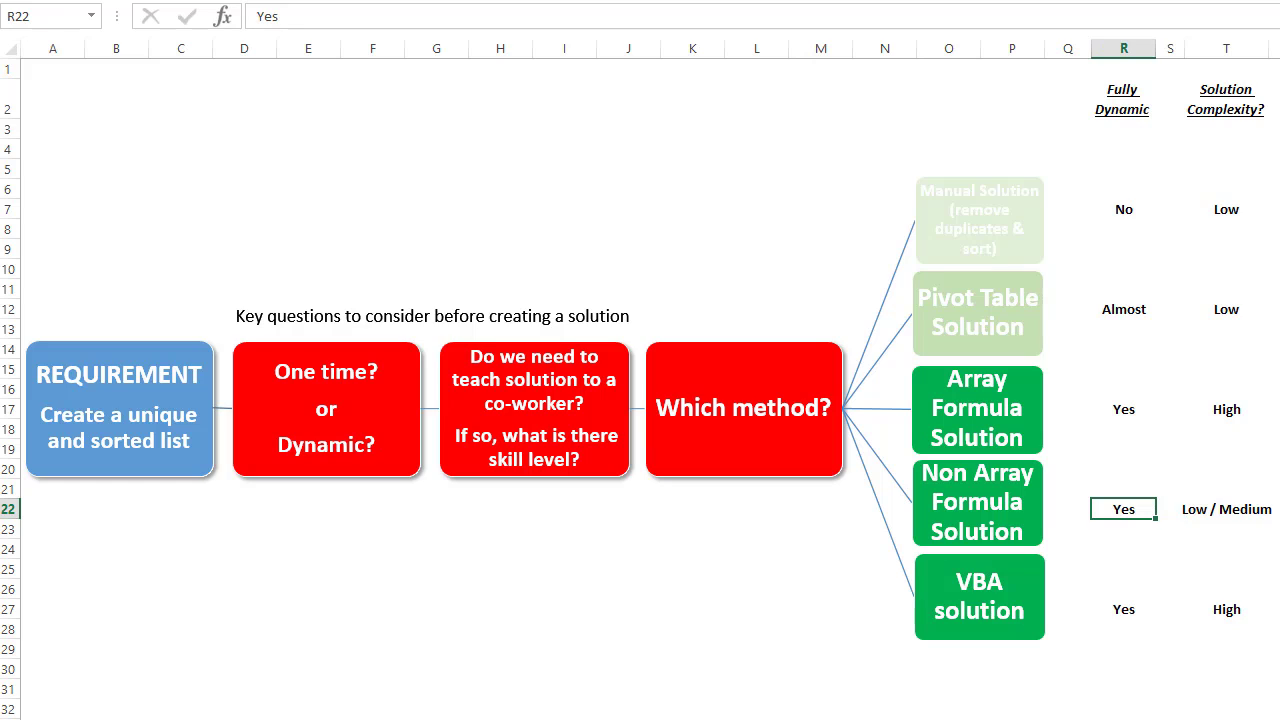
key("Right")
key("Right")
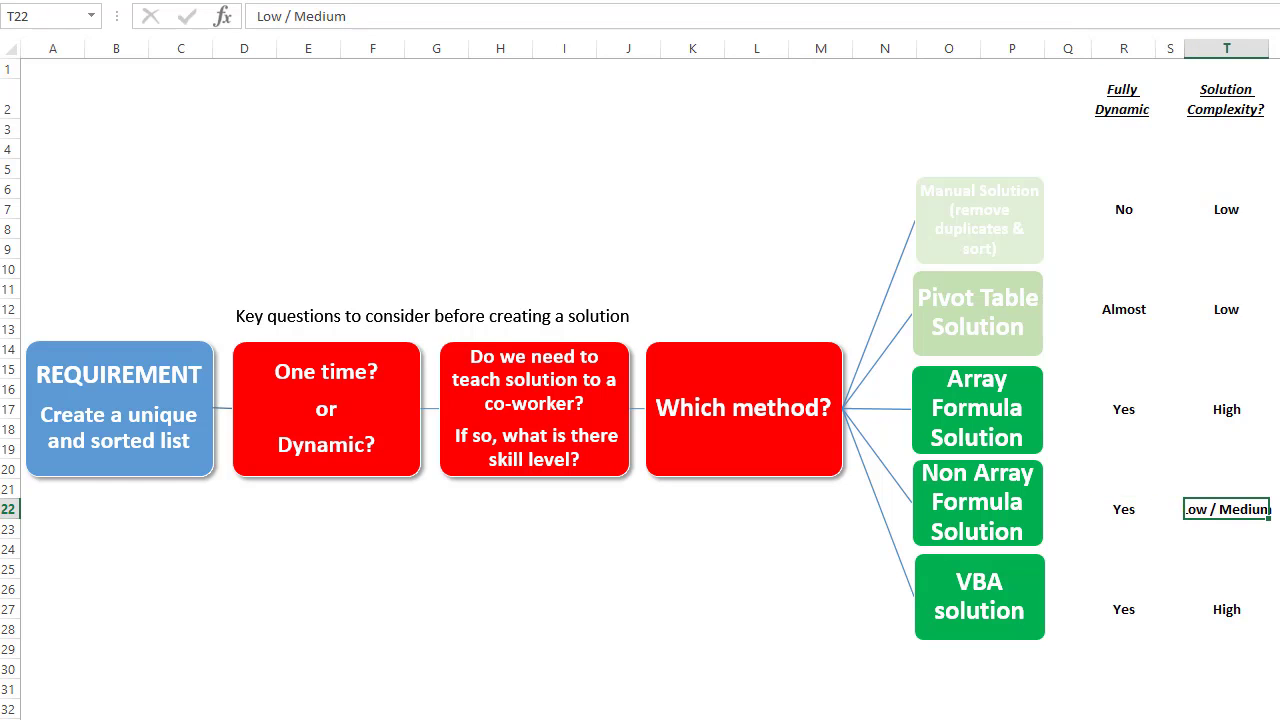
key("Right")
key("Right")
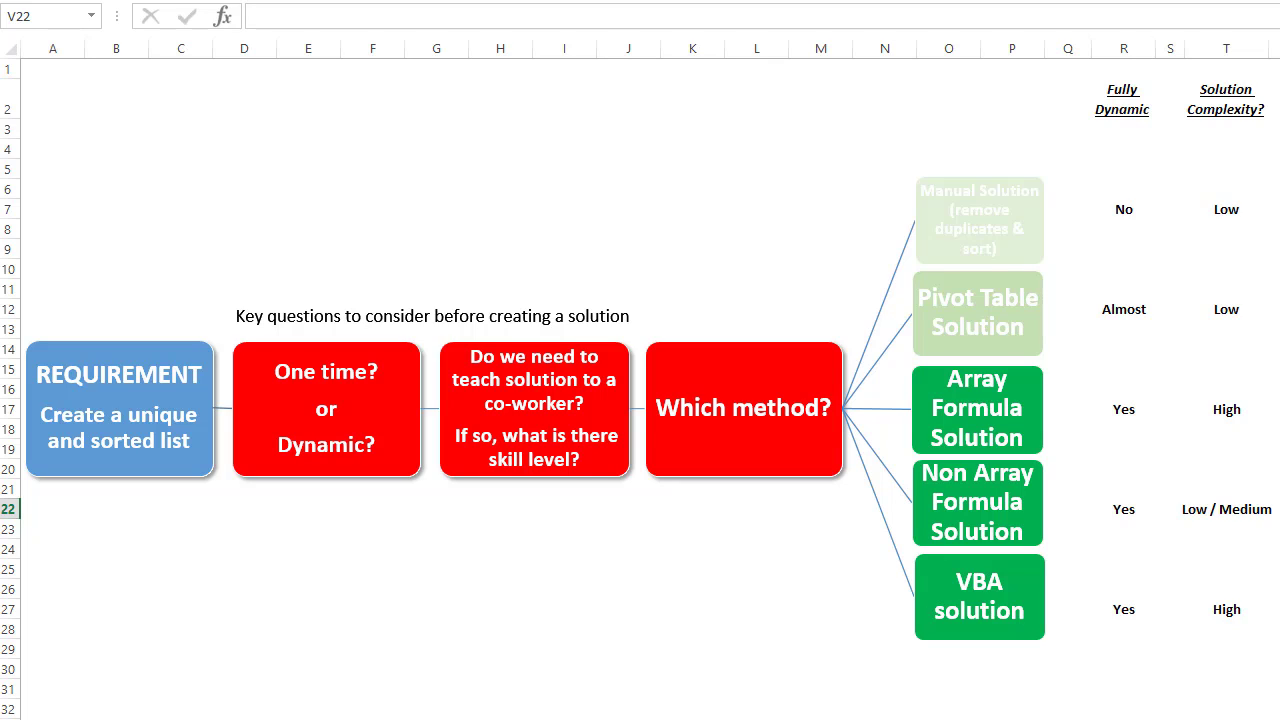
Go to the Non Array Formula Solution sheet and enable the first step's checkbox to show the Counter column
key("ctrl+Page_Down")
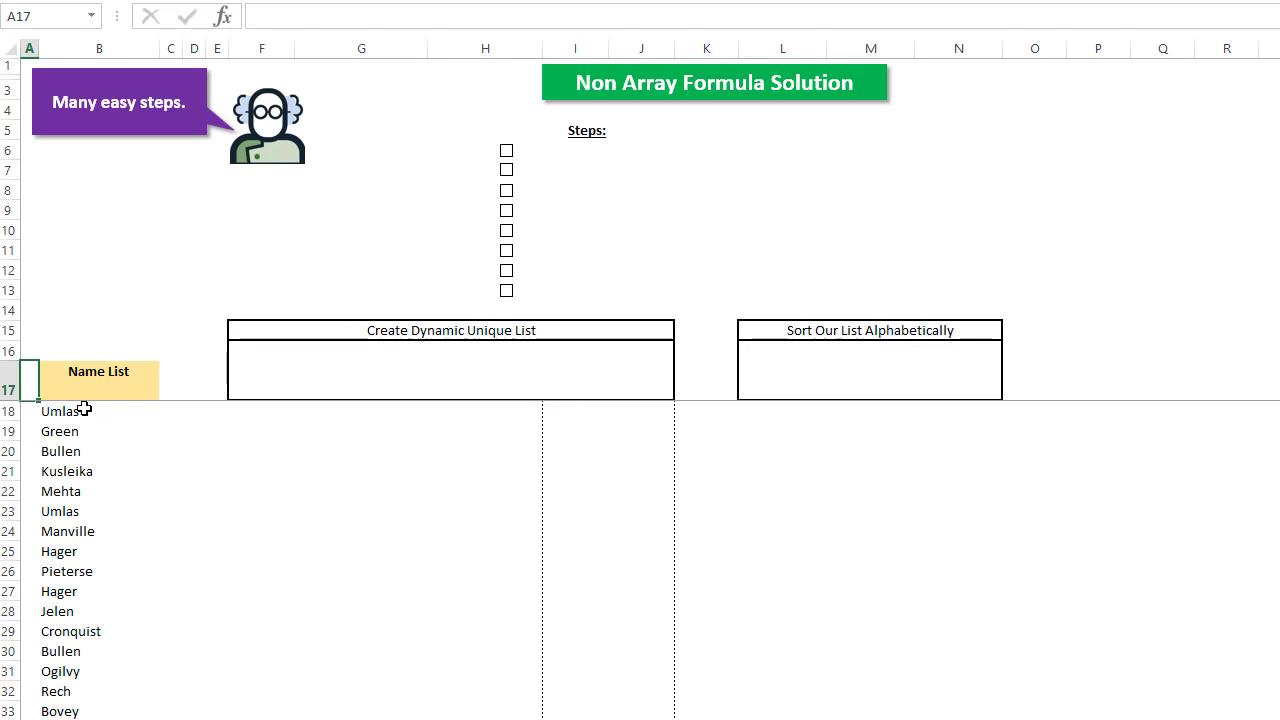
scroll(84, 408, "down", 12)
scroll(84, 408, "up", 12)
left_click(507, 151)
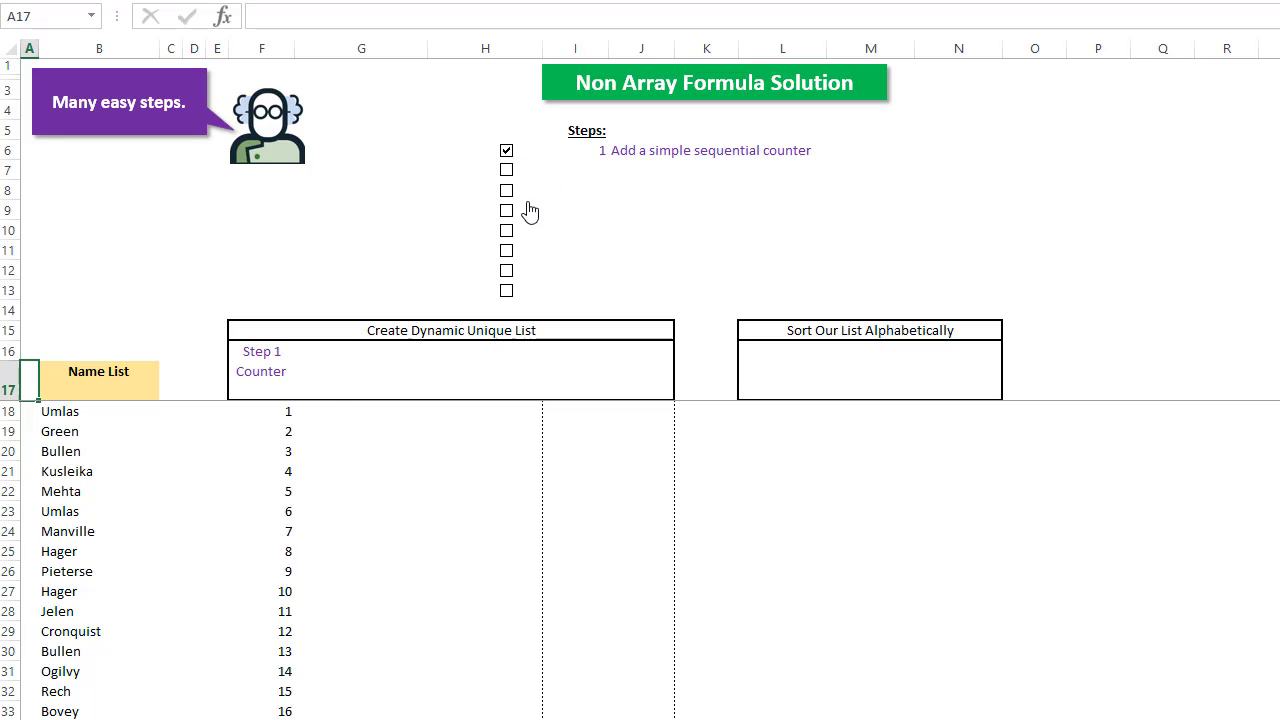
Examine the sequential counter values in the first rows of the Step 1 column, starting at F18
left_click(281, 414)
key("Down")
key("Down")
key("Down")
key("Up")
key("Up")
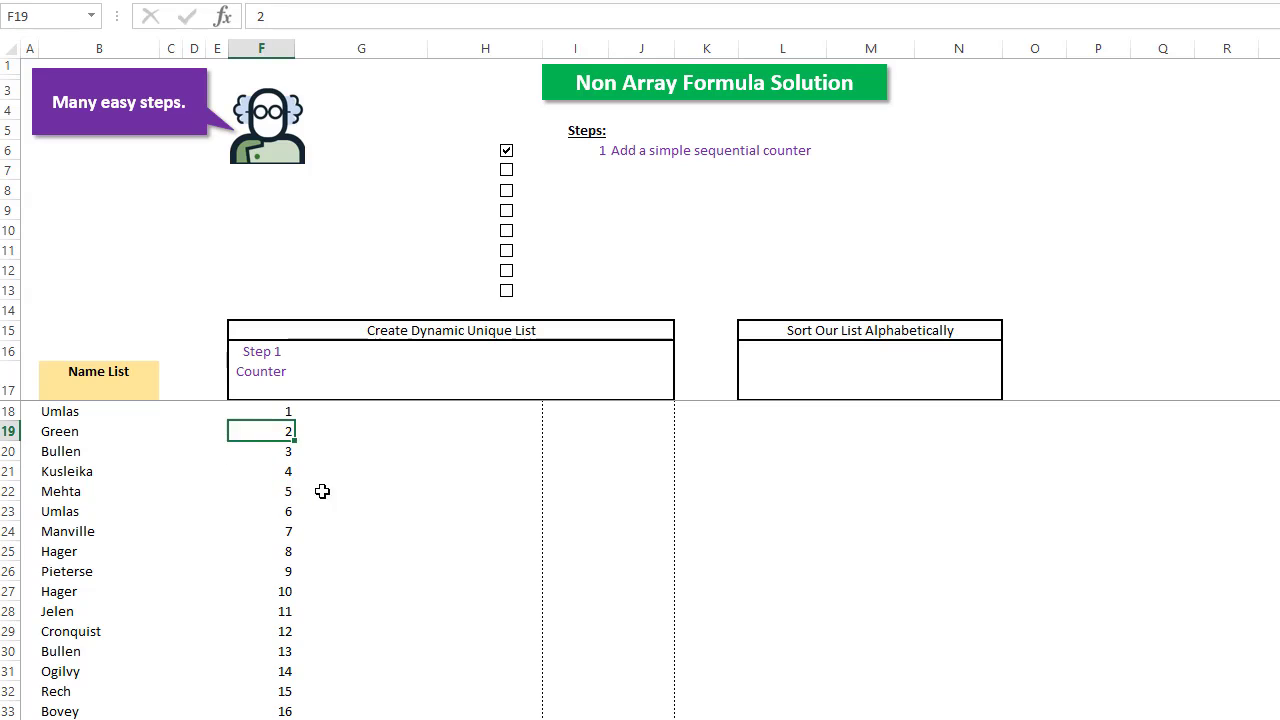
key("Up")
key("shift+Down")
key("shift+Down")
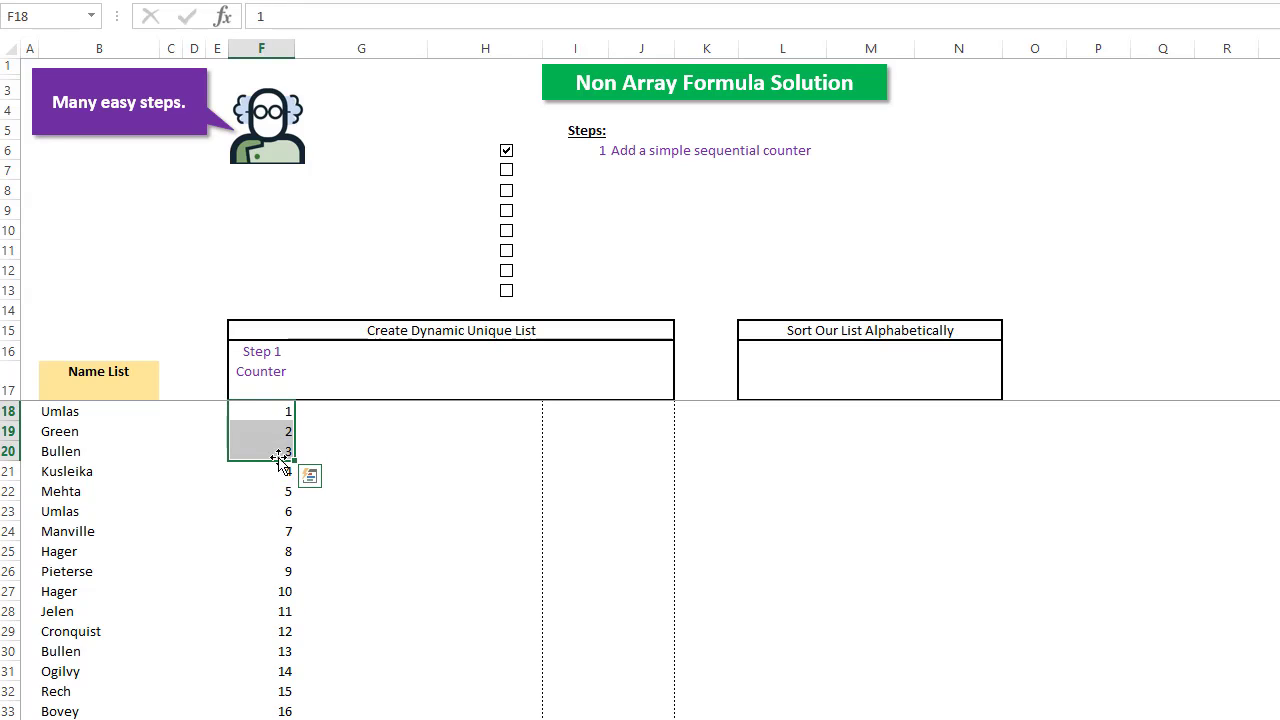
key("Down")
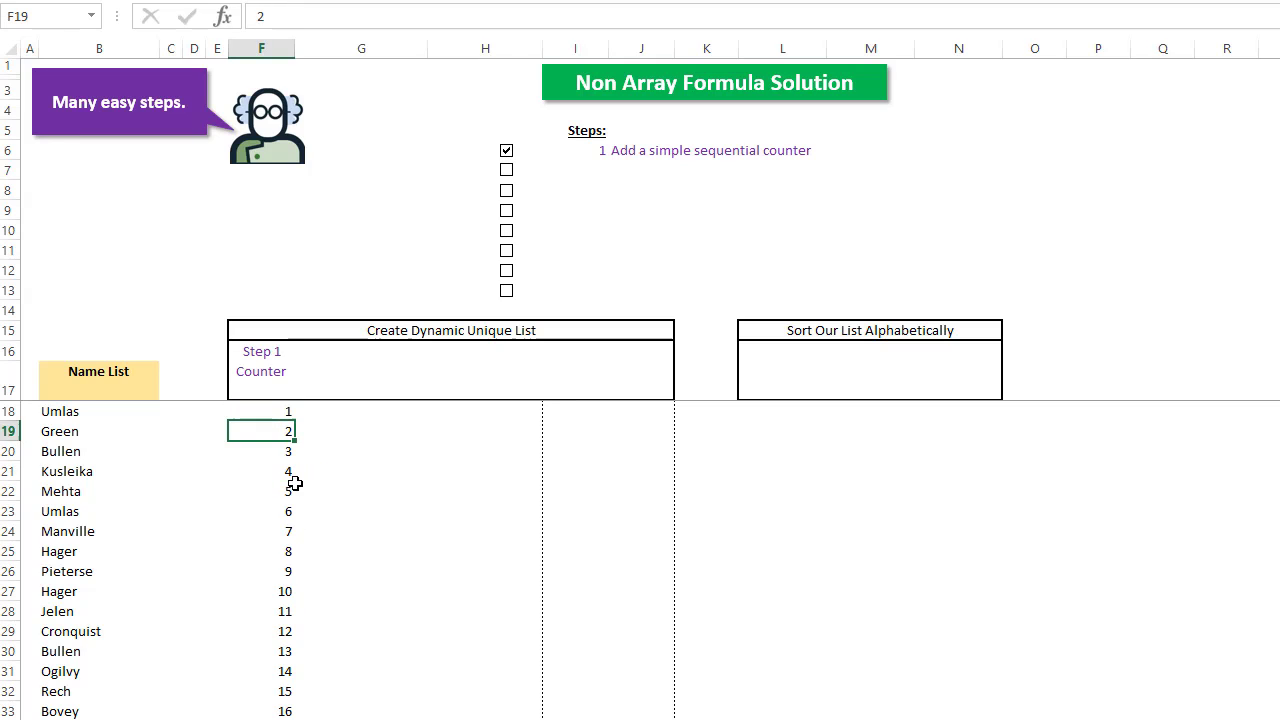
Enable the second step's checkbox to show the first-occurrence position column, and view the MATCH formula in G19
left_click(507, 172)
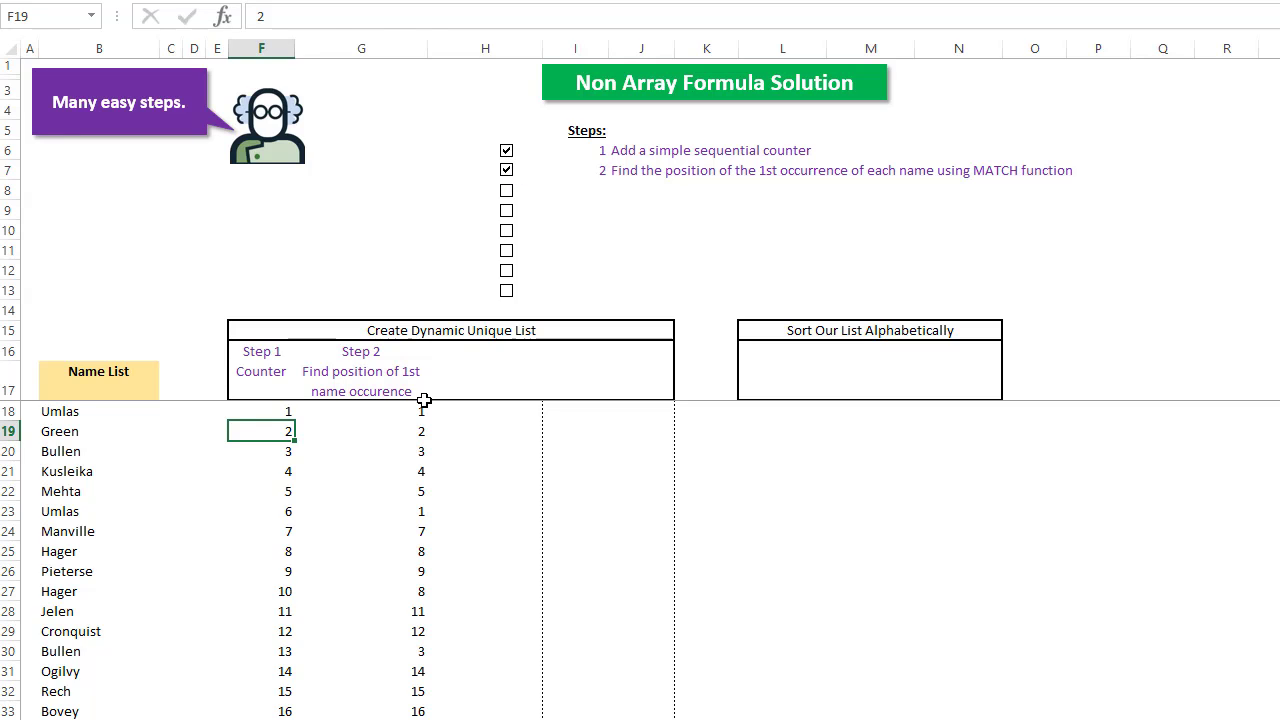
left_click(377, 432)
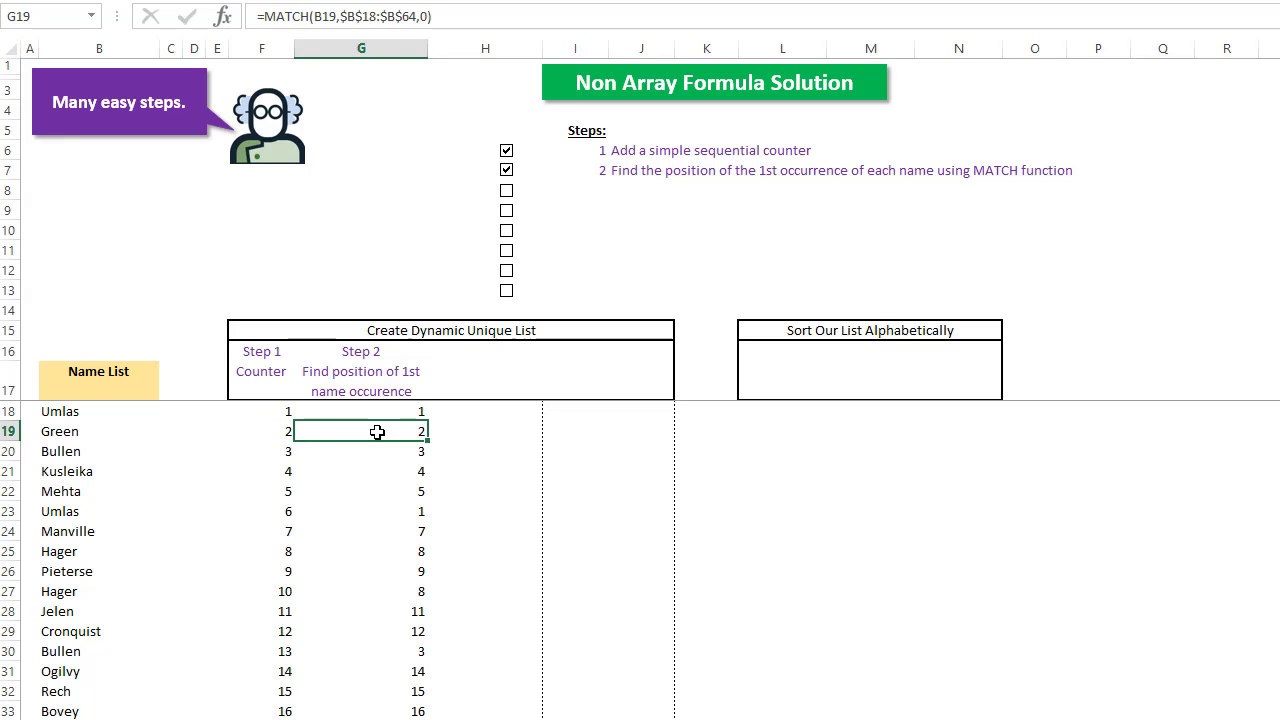
Highlight the name, counter and first-occurrence position cells of rows 18 and 23 in yellow
double_click(377, 432)
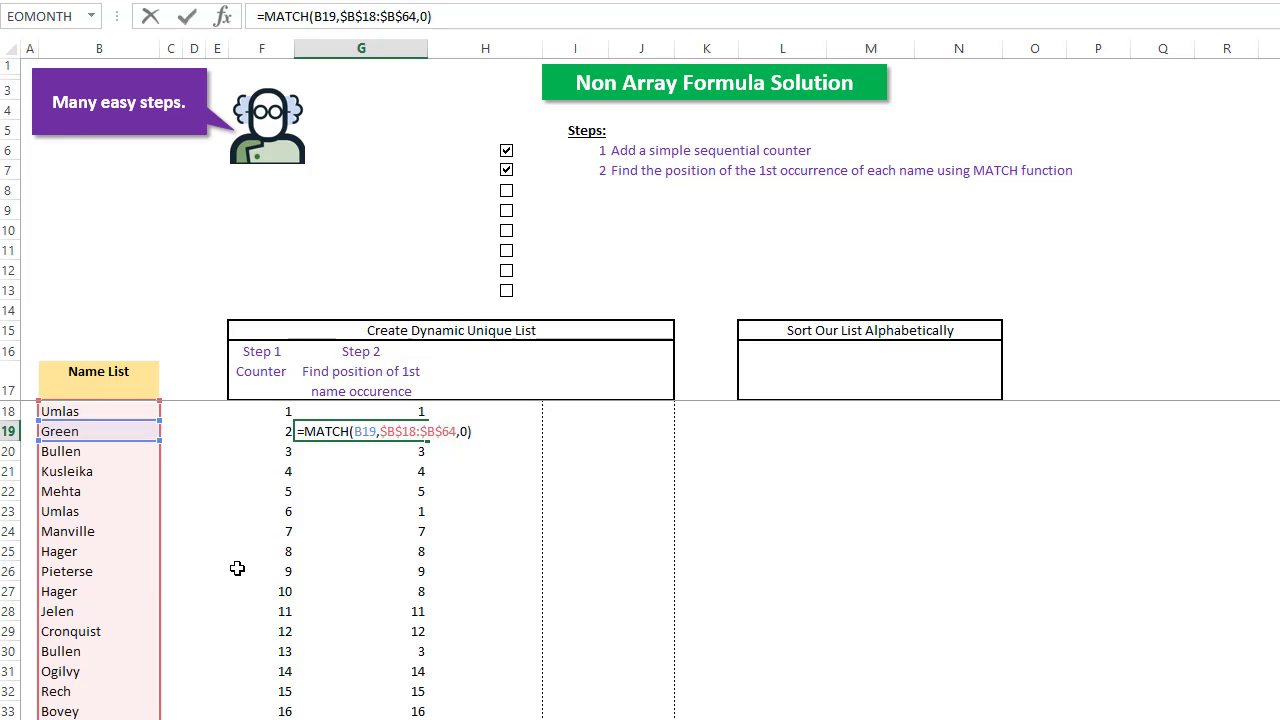
key("ctrl+Return")
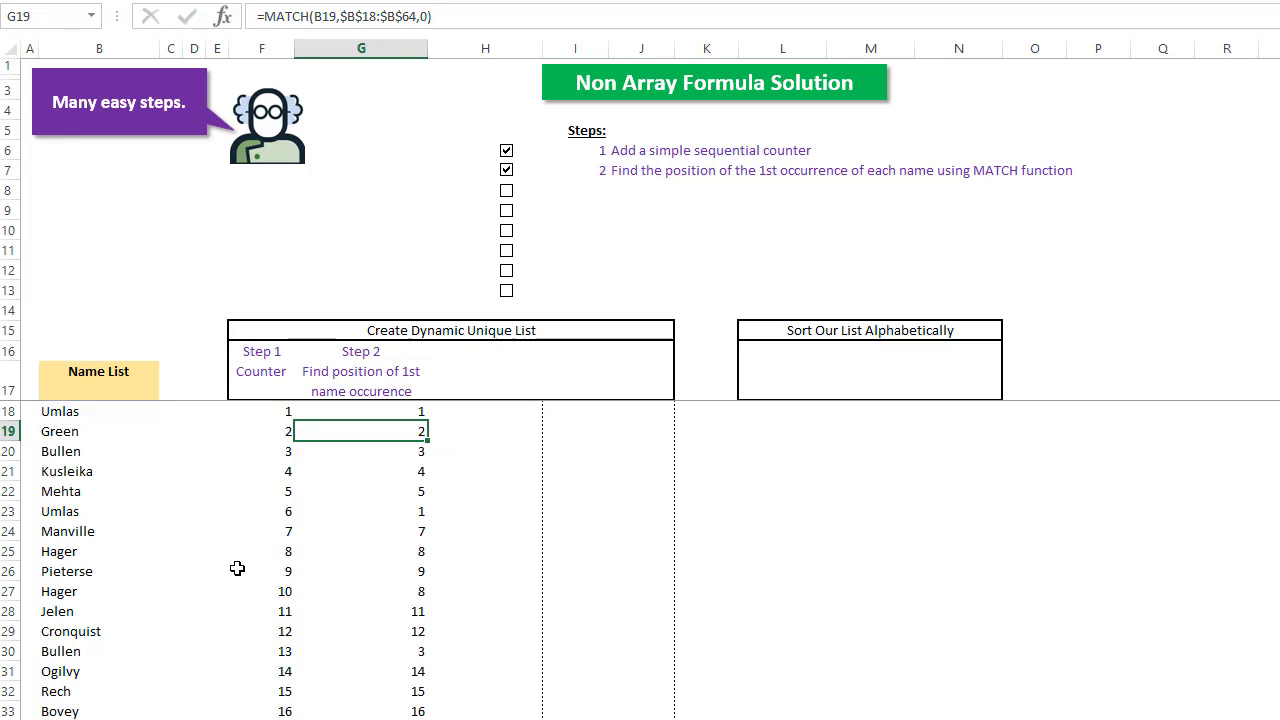
left_click(60, 414)
left_click(71, 511, "ctrl")
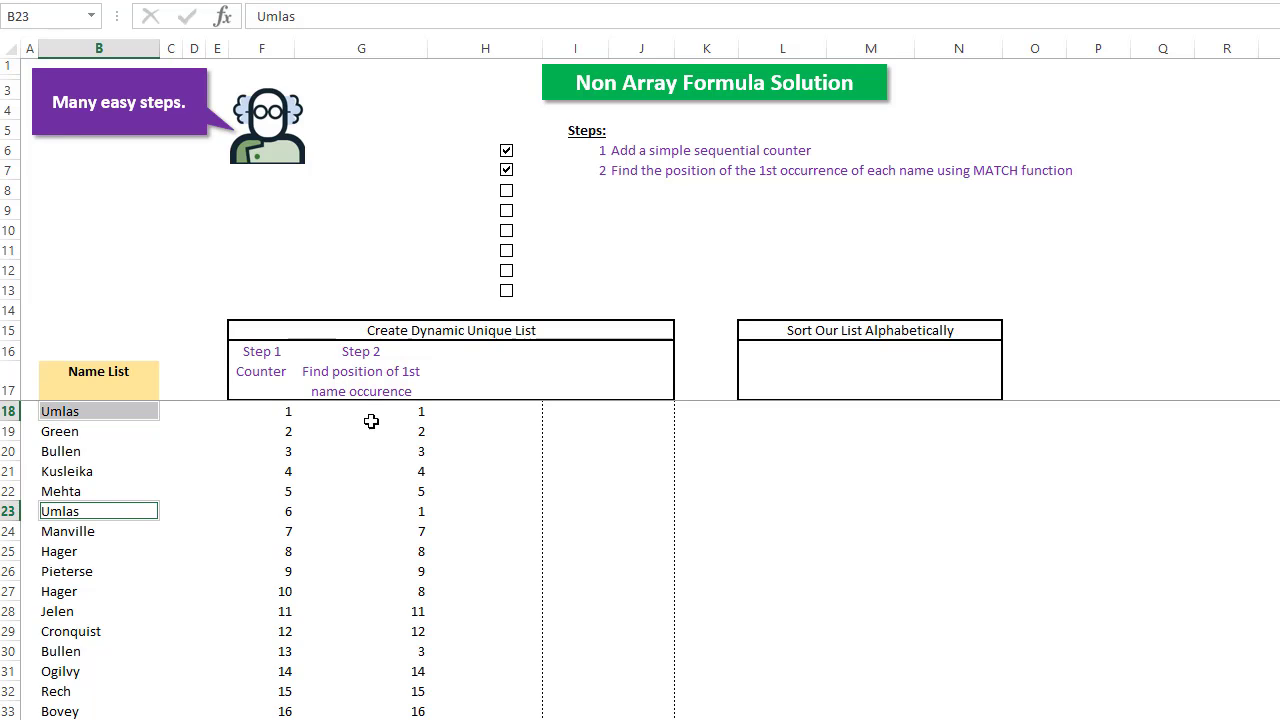
left_click_drag(291, 408, 354, 408)
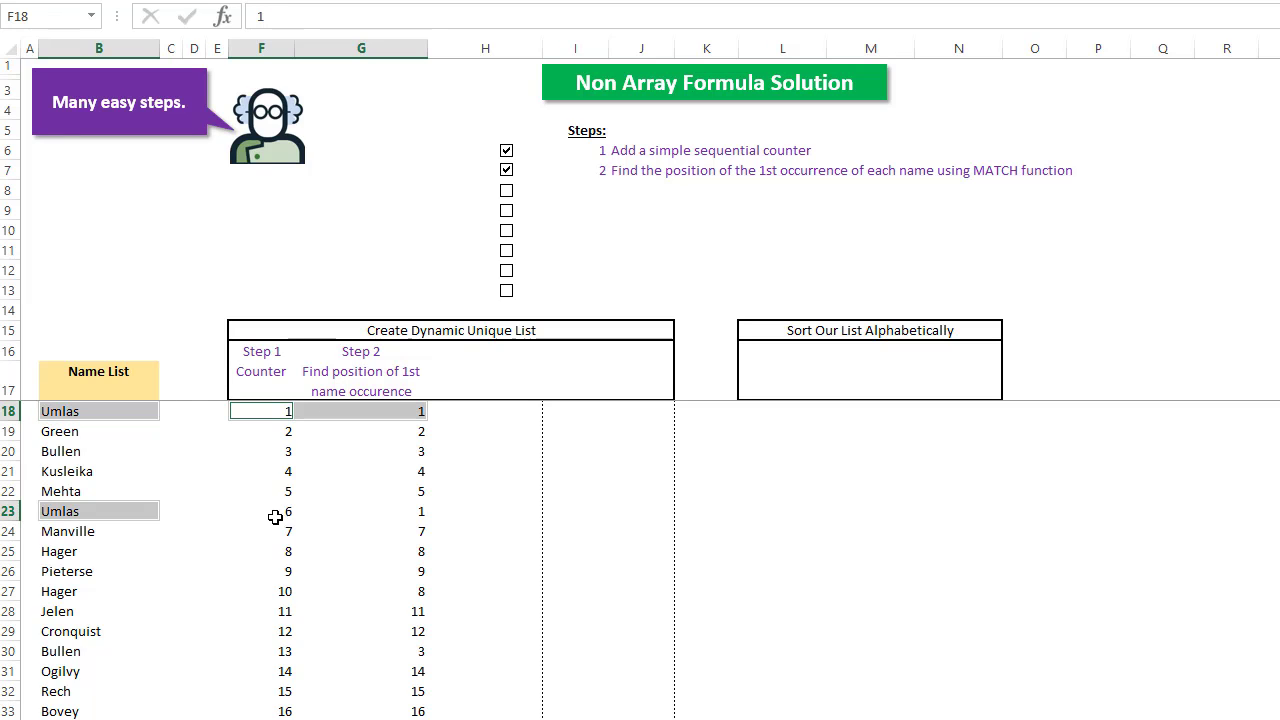
left_click_drag(276, 511, 365, 513)
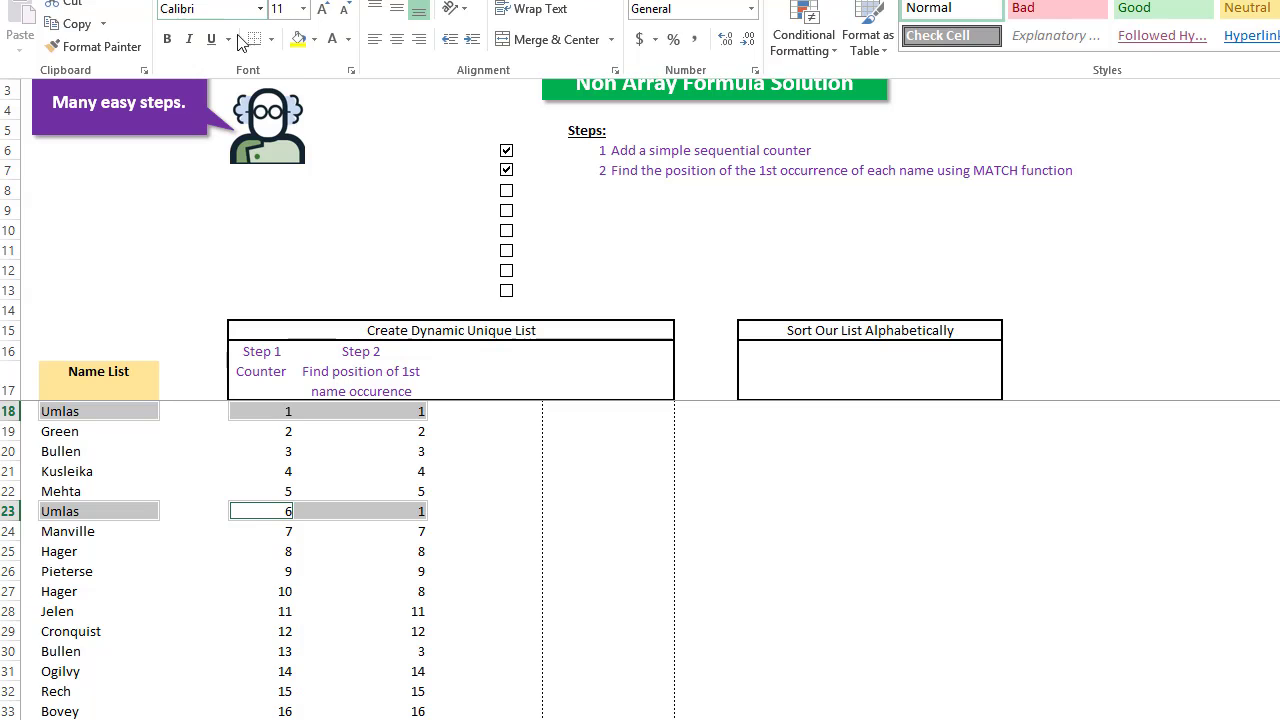
left_click(298, 40)
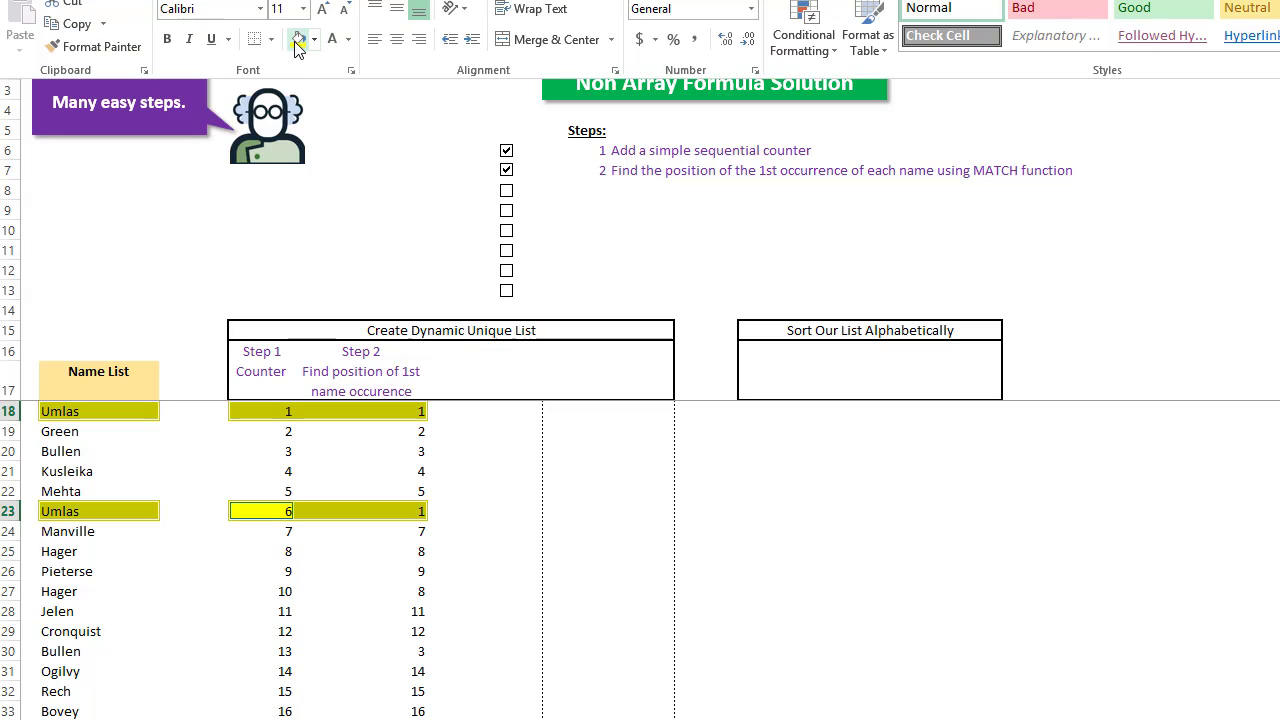
Examine the MATCH formulas in G18, G22 and G23, including the lookup cell and range that G23 refers to
left_click(385, 409)
left_click(387, 410)
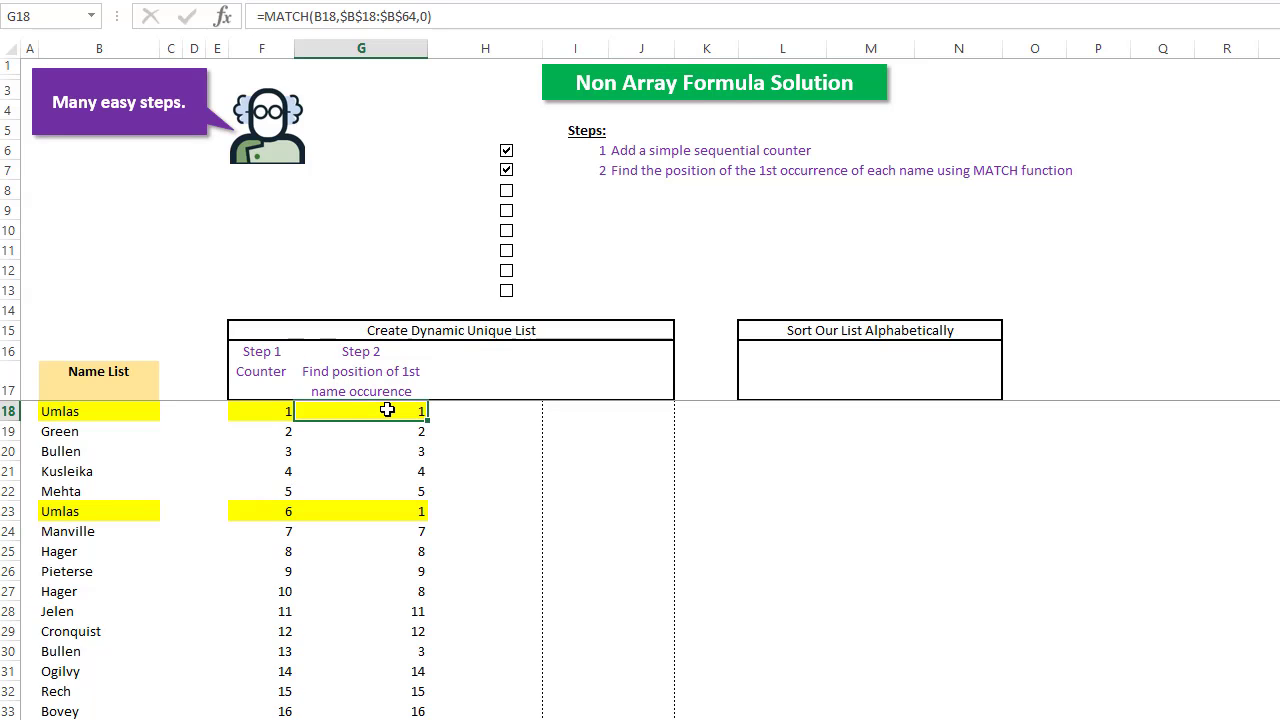
key("F2")
key("Escape")
left_click(414, 490)
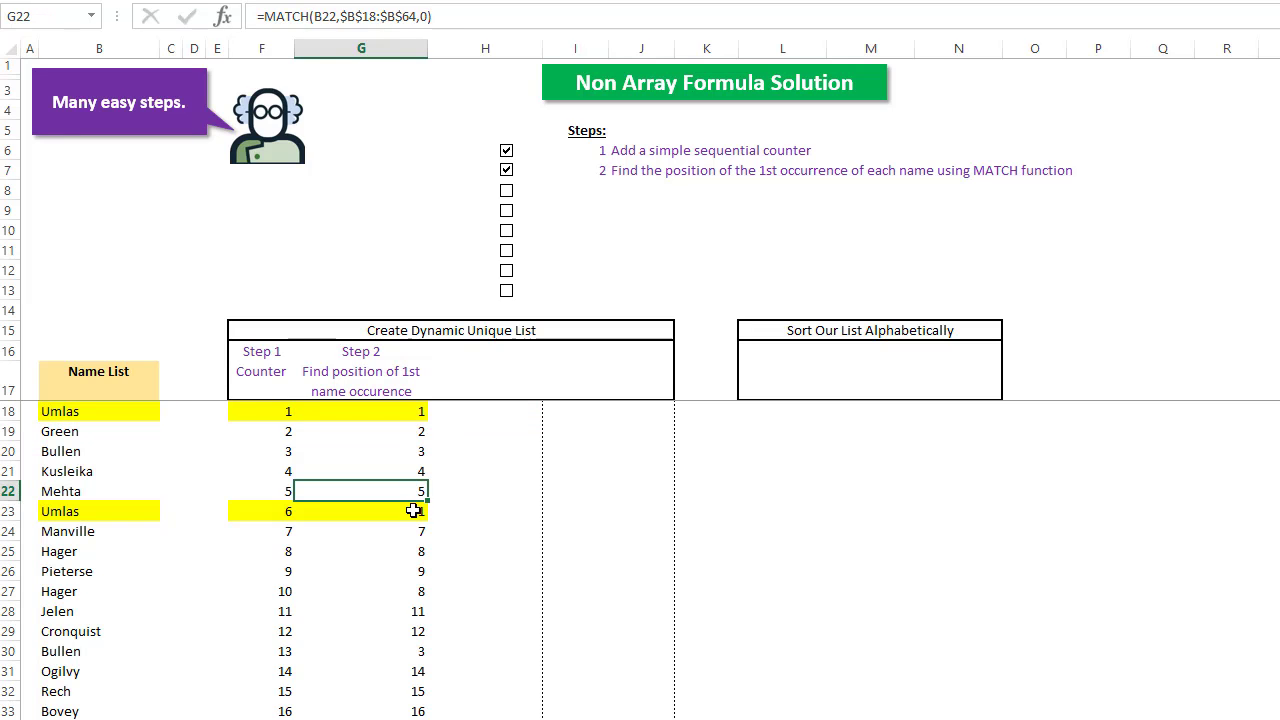
left_click(414, 510)
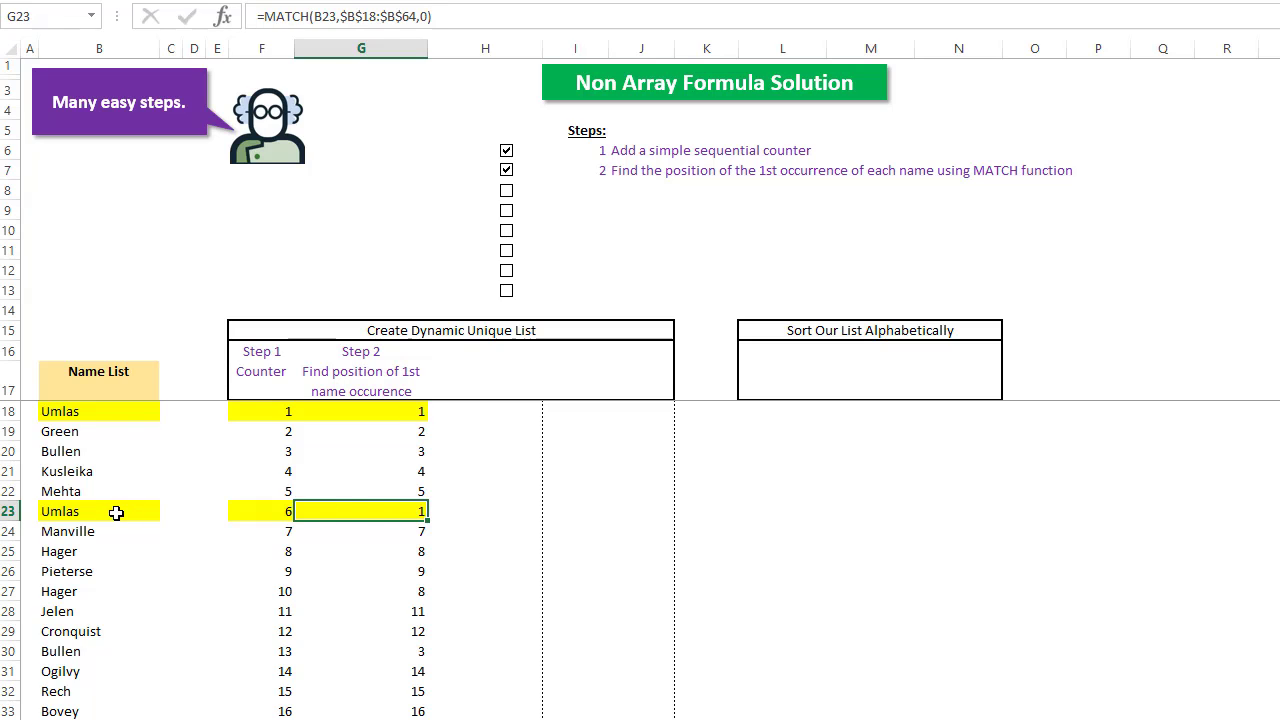
key("F2")
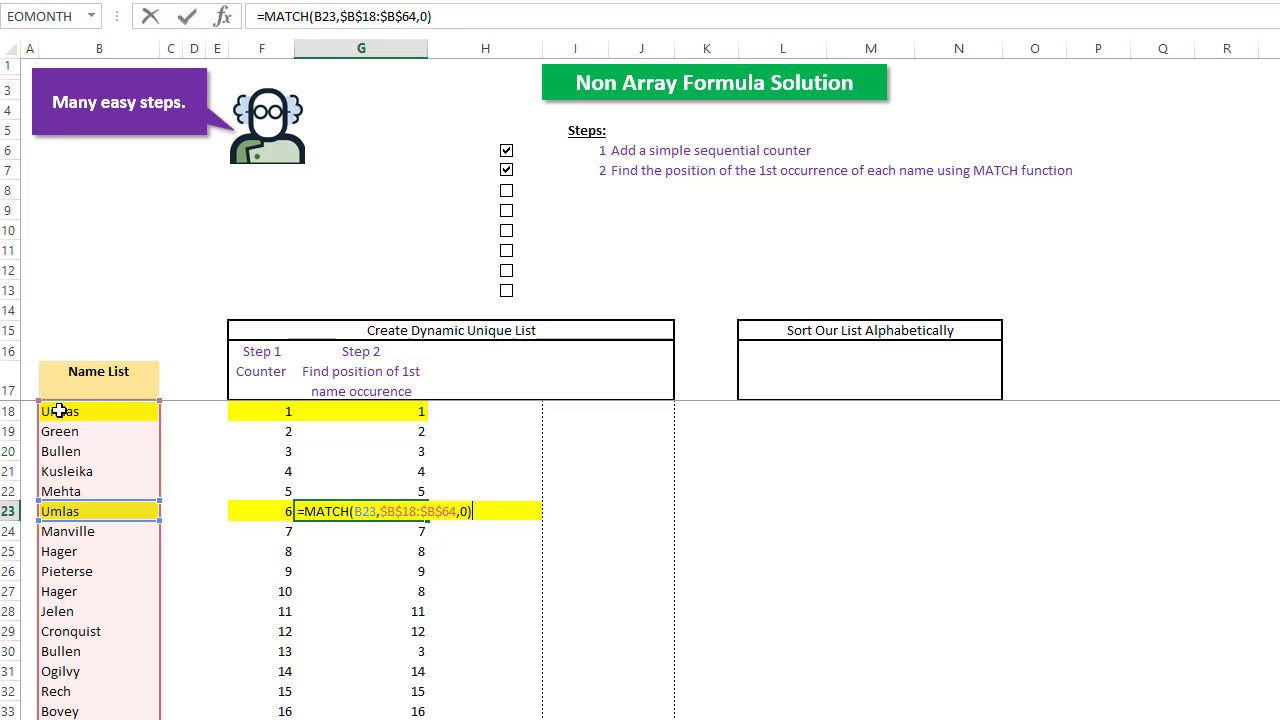
key("ctrl+Return")
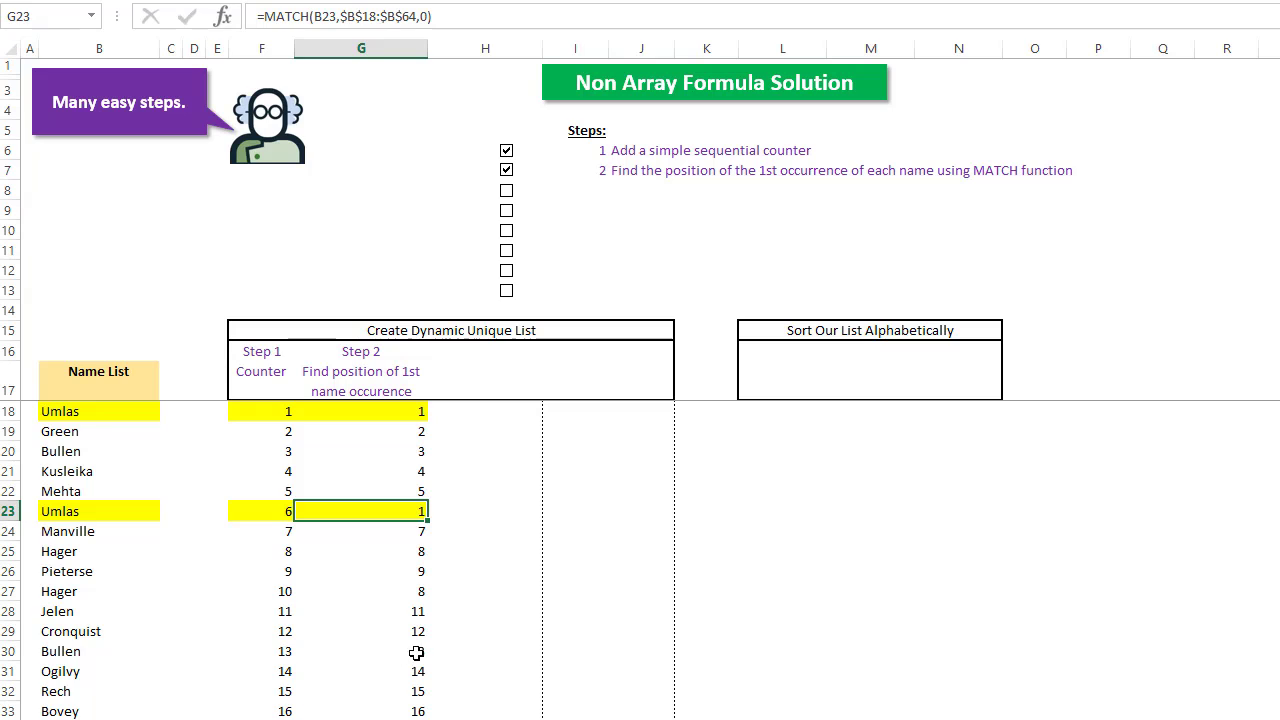
Compare the counter and position in F30:G30 with the first occurrence of the same name in B20
left_click_drag(415, 654, 280, 652)
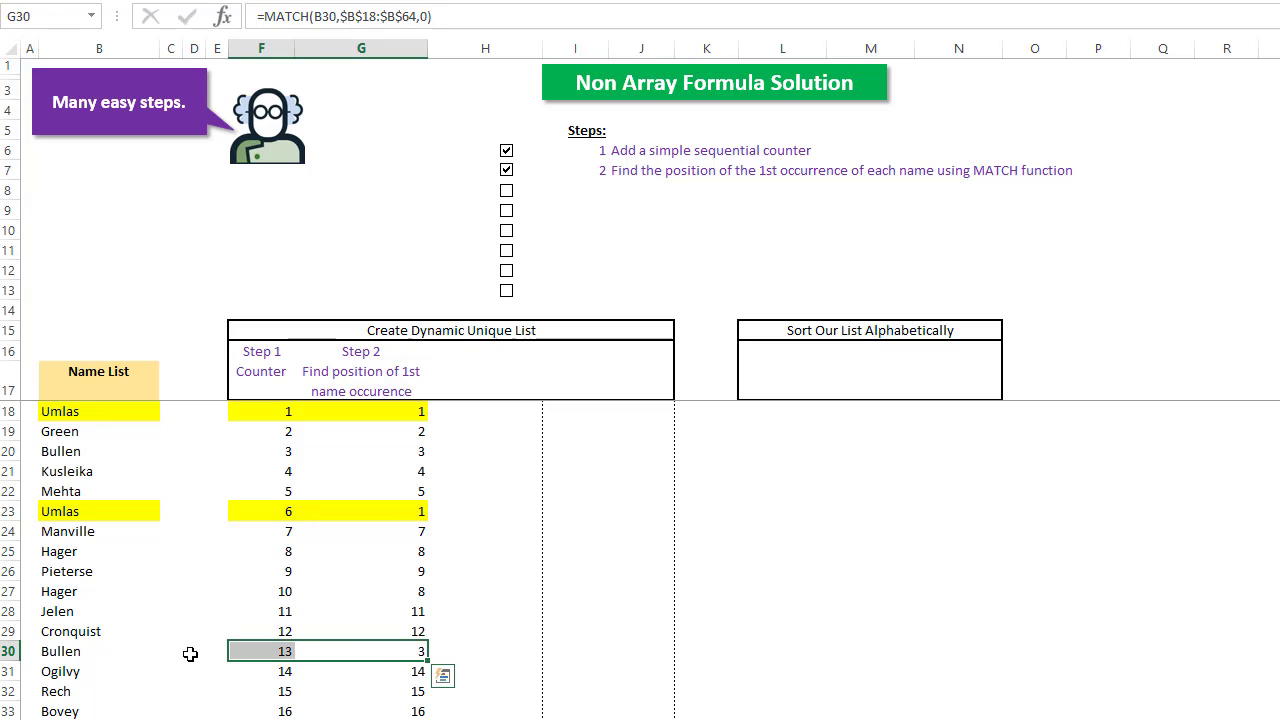
left_click(61, 652)
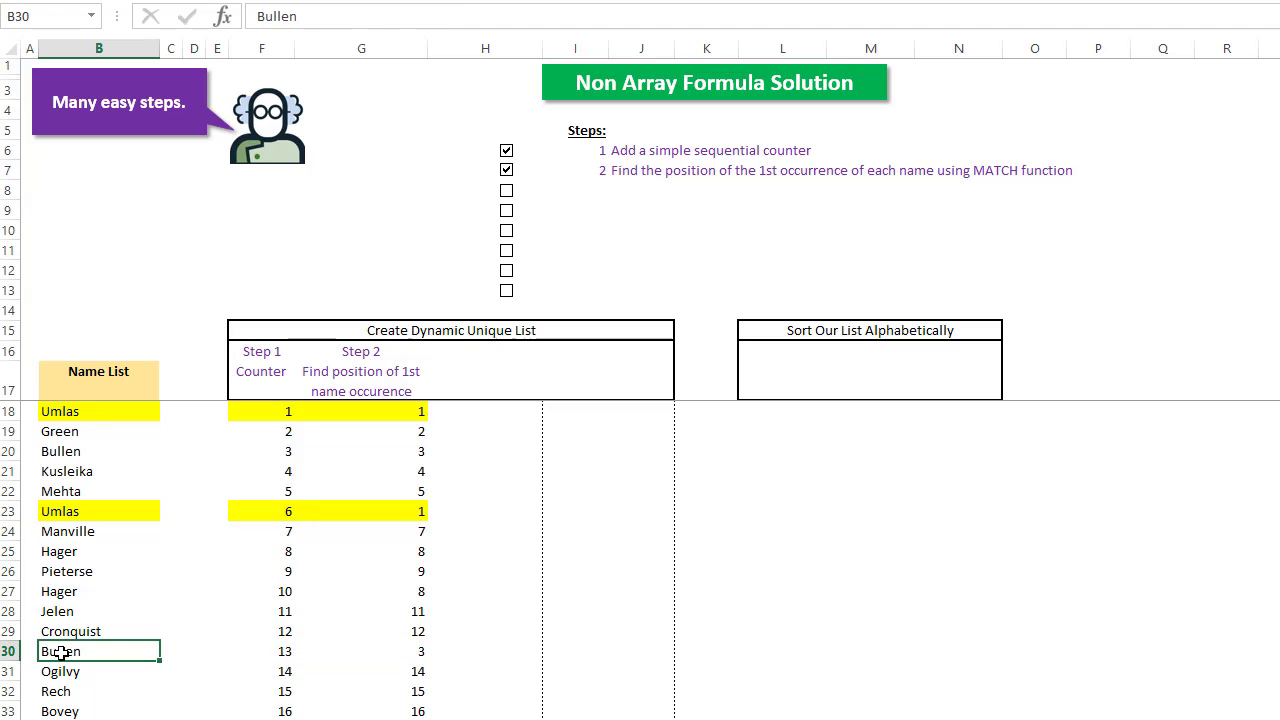
left_click(57, 451)
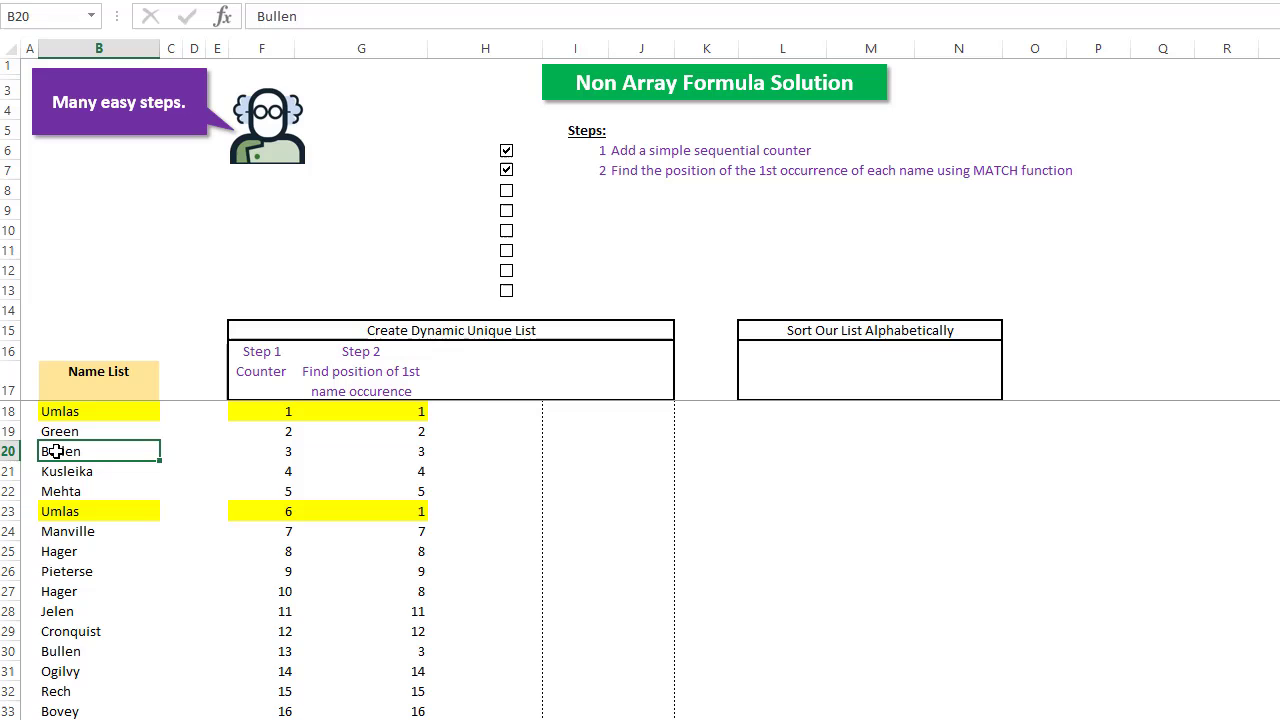
left_click(404, 651)
left_click_drag(404, 651, 283, 651)
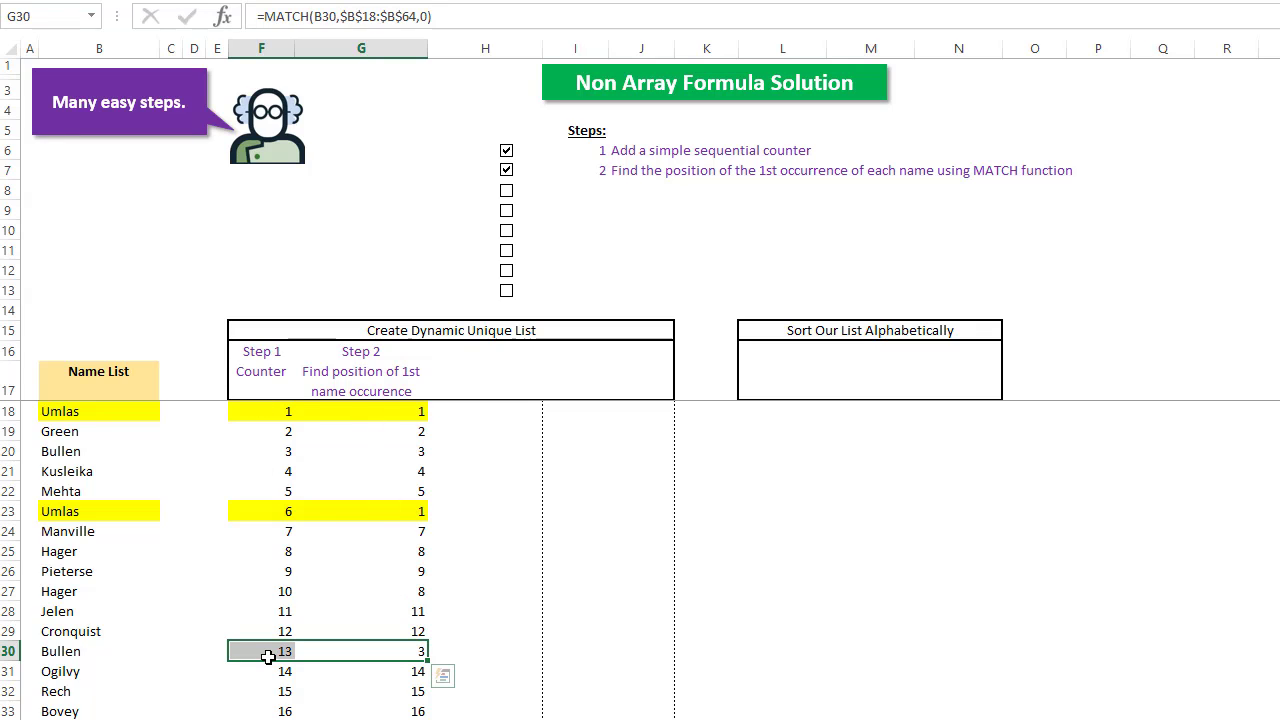
Check the counters and first-occurrence positions of the repeated names in rows 42 and 43
scroll(268, 656, "down", 6)
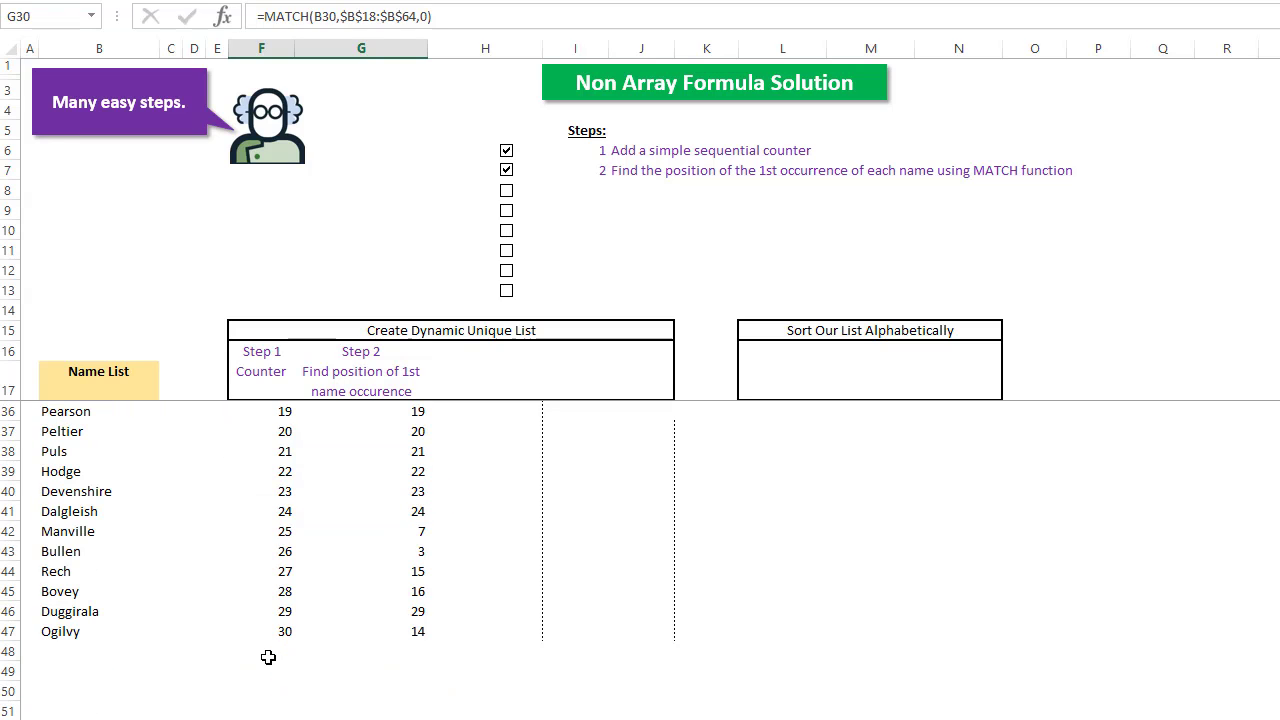
left_click_drag(415, 535, 330, 550)
left_click(338, 531)
left_click(278, 531)
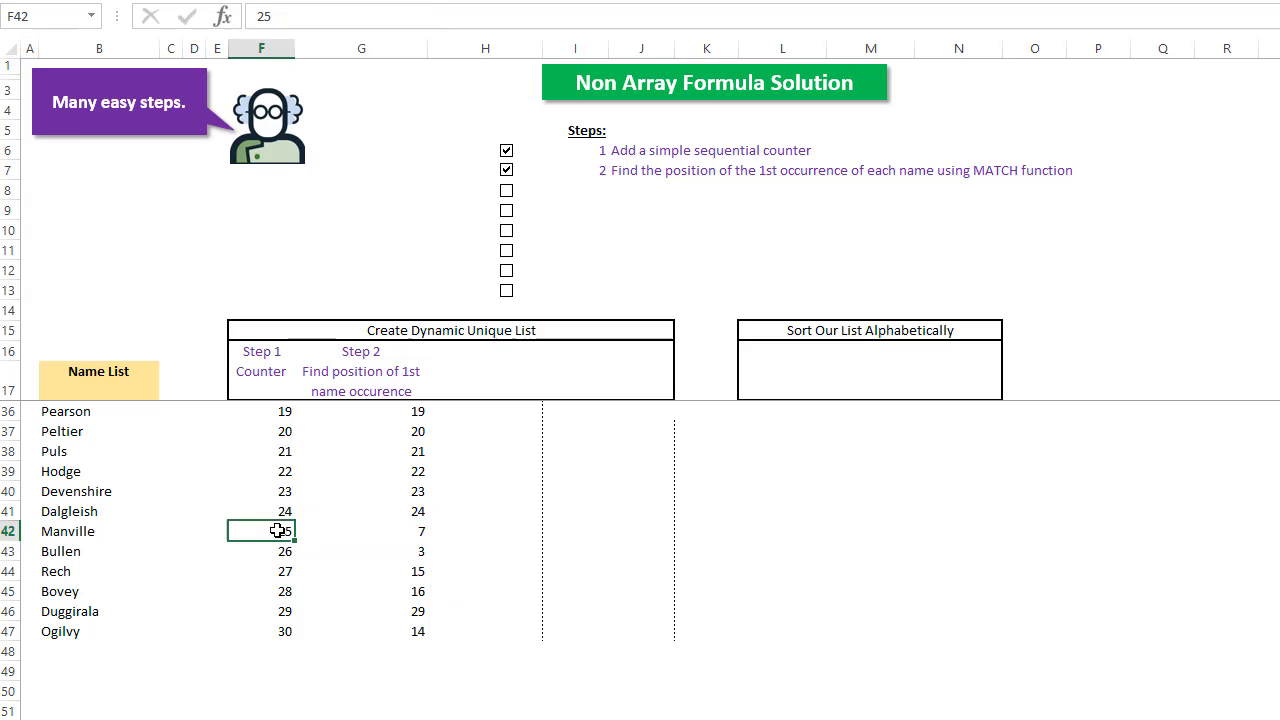
left_click(416, 552)
left_click(280, 554)
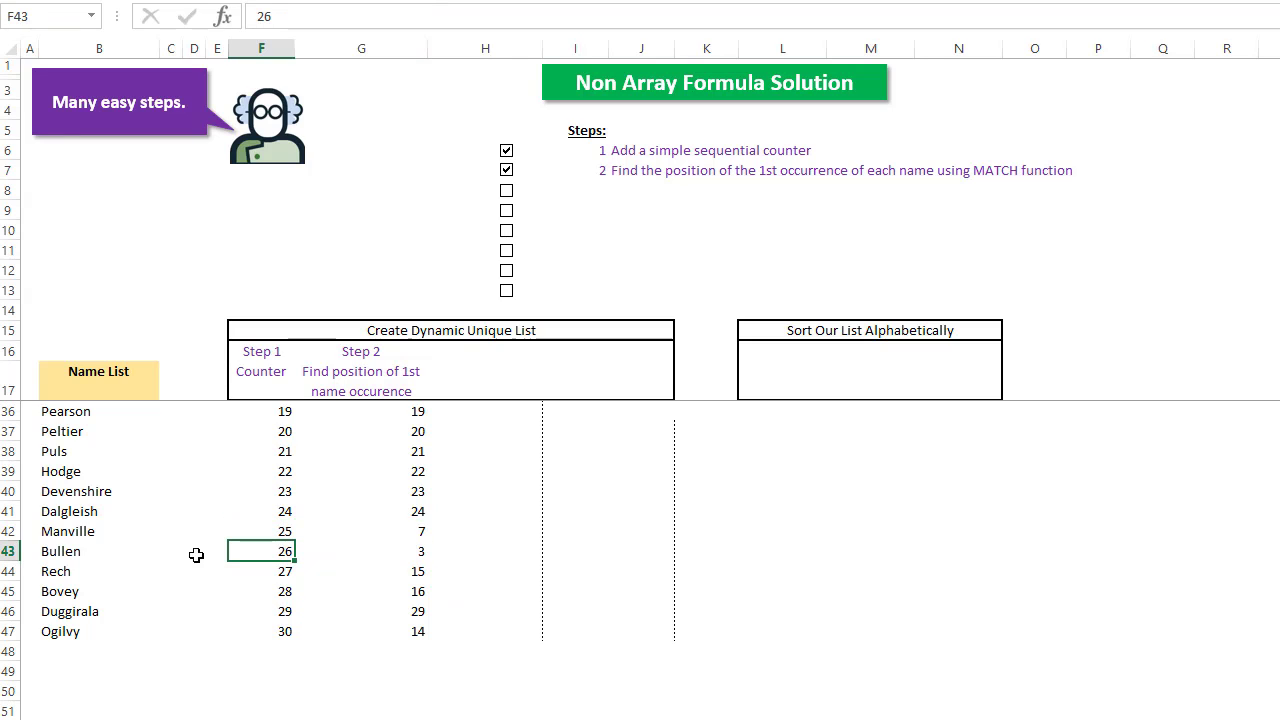
left_click_drag(57, 532, 55, 545)
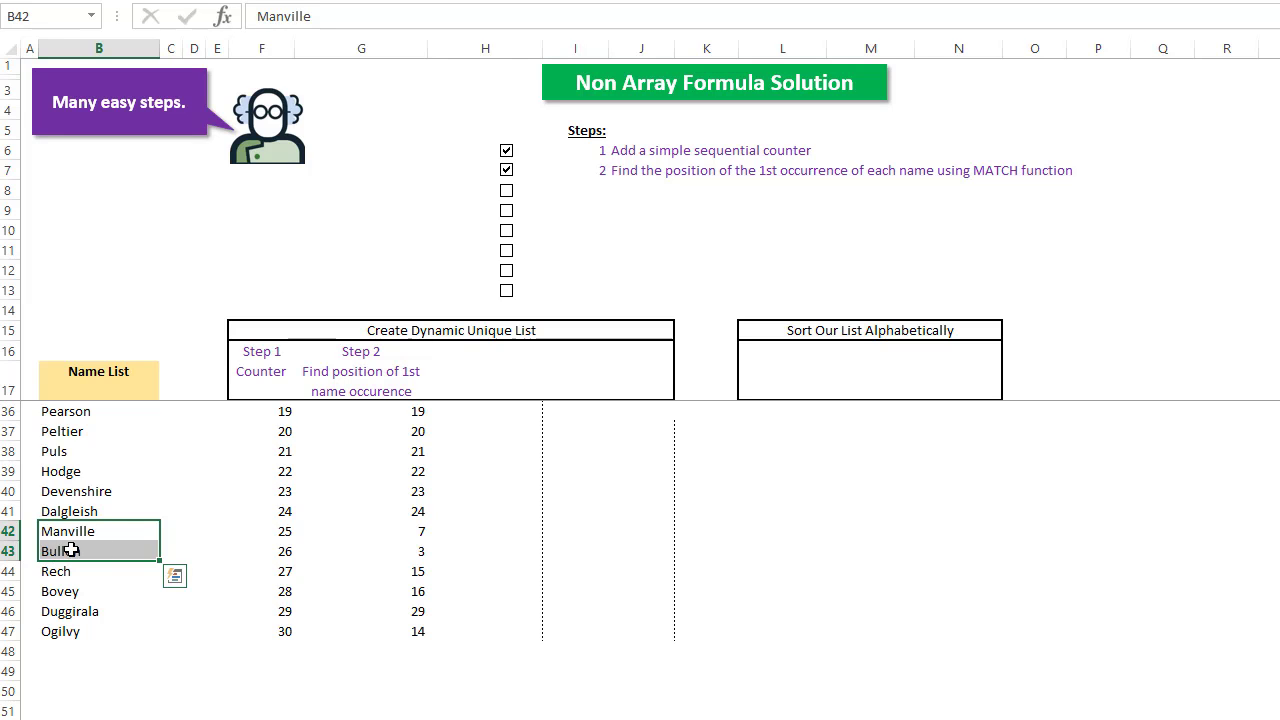
scroll(71, 550, "up", 6)
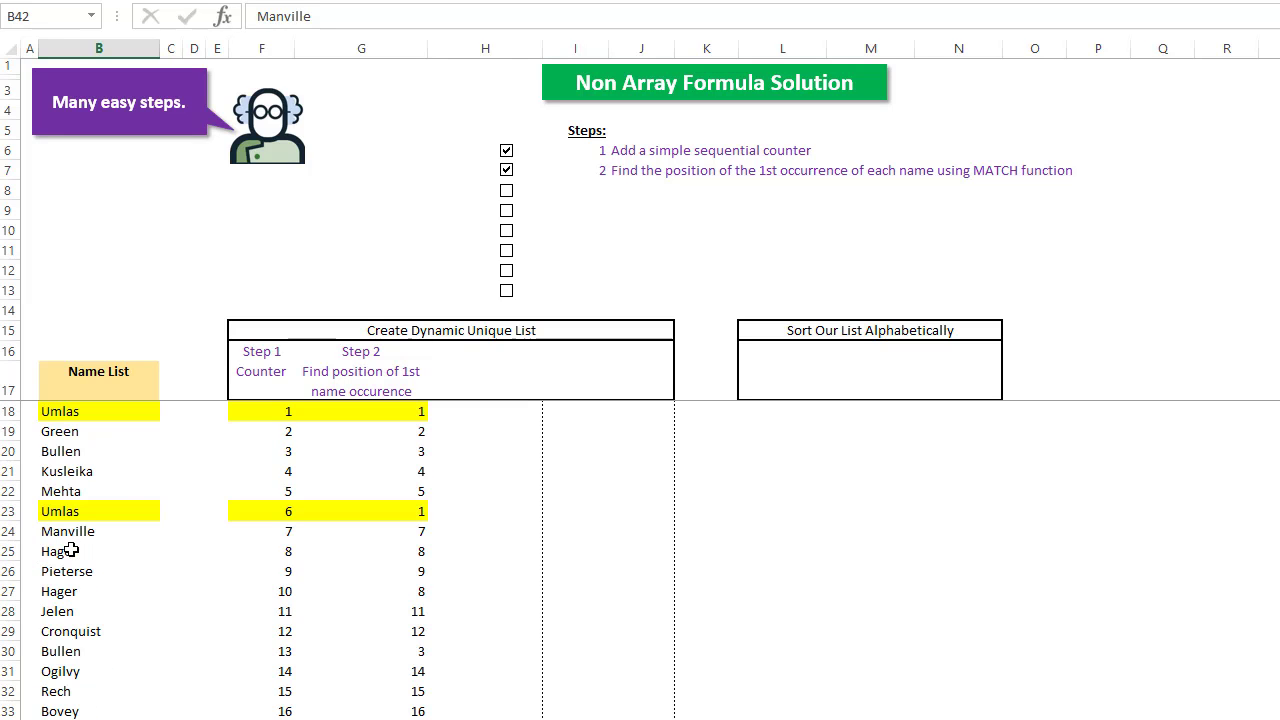
Enable the third step's checkbox to show the matching counters, and inspect the IF formula in H18 and the repeated-name rows of column H
left_click(506, 192)
left_click(476, 410)
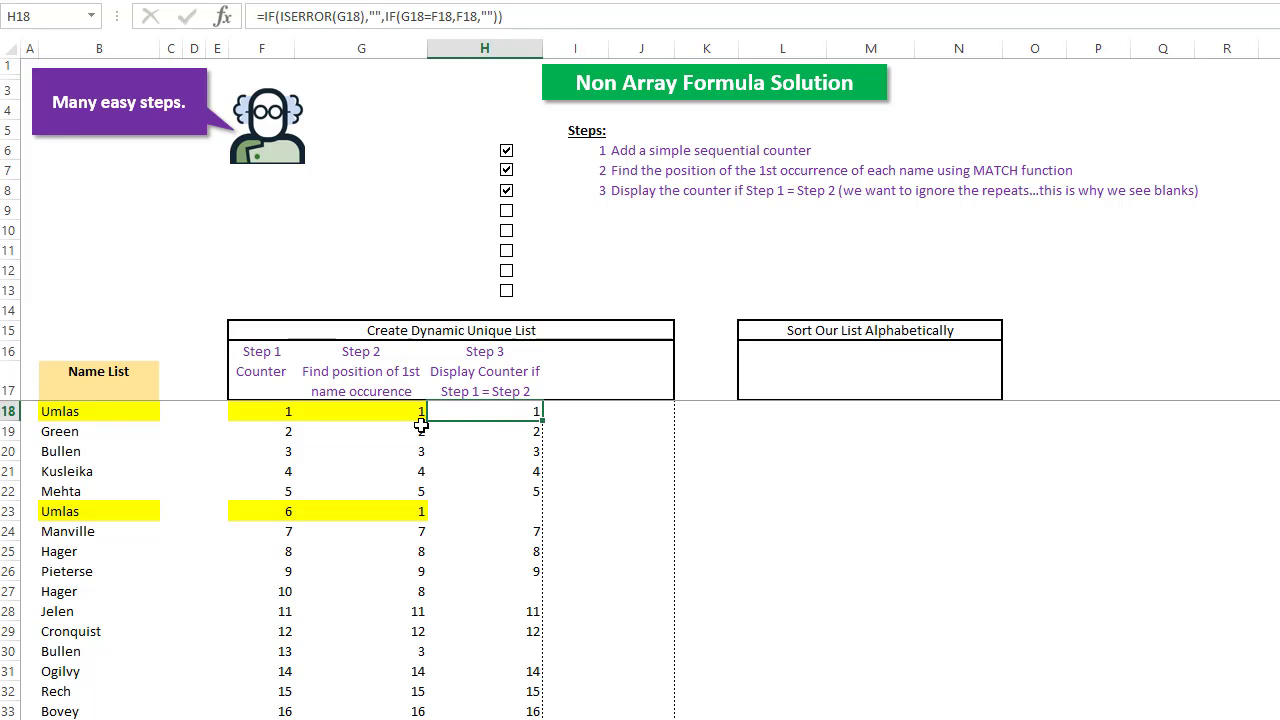
key("F2")
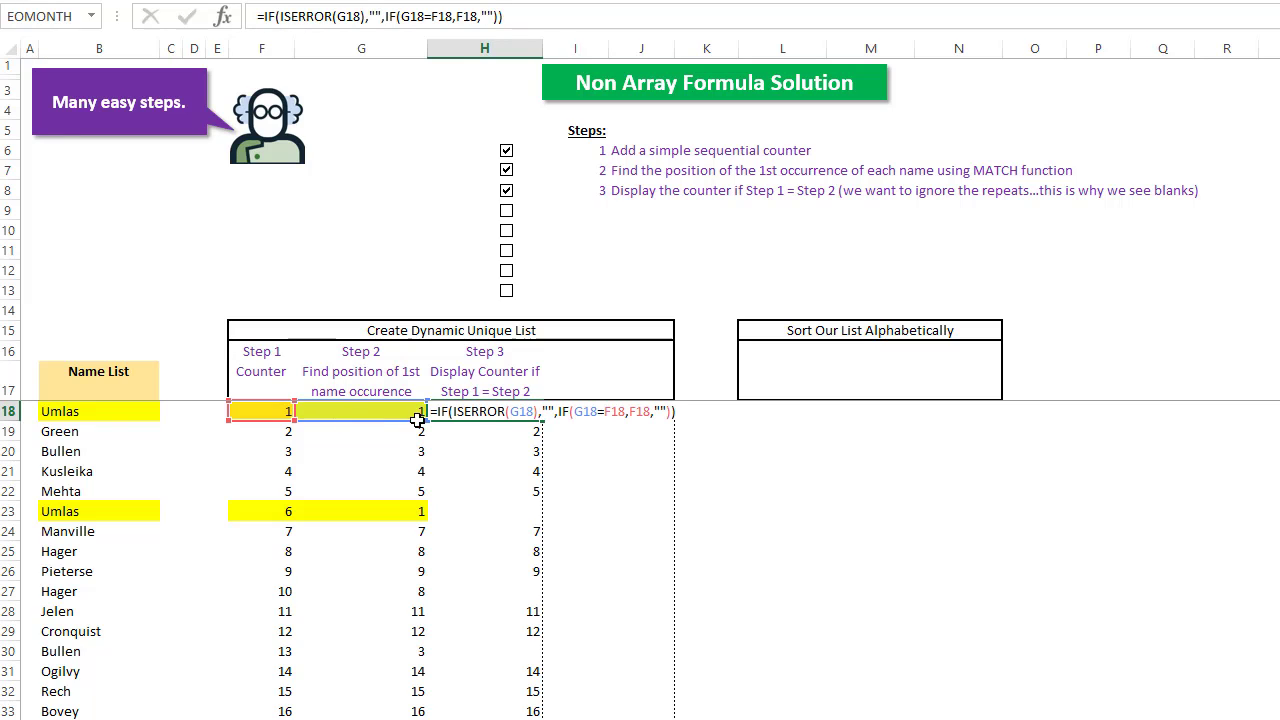
key("Escape")
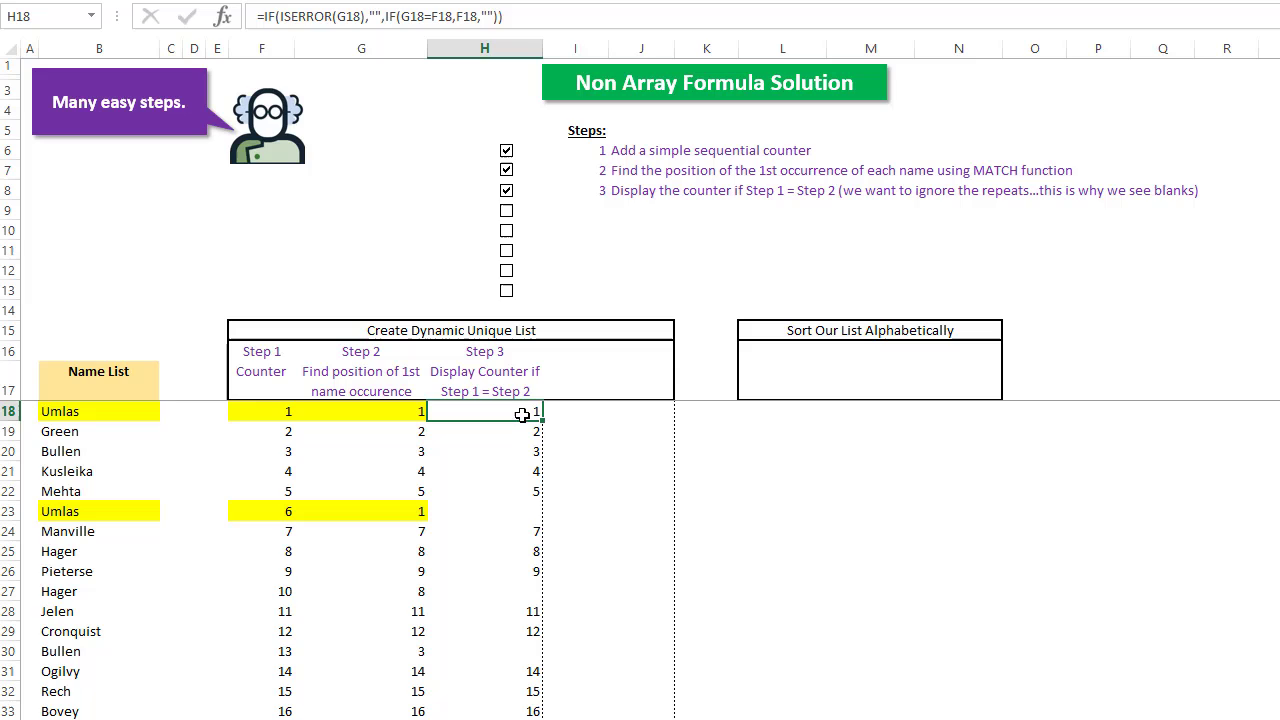
left_click(522, 511)
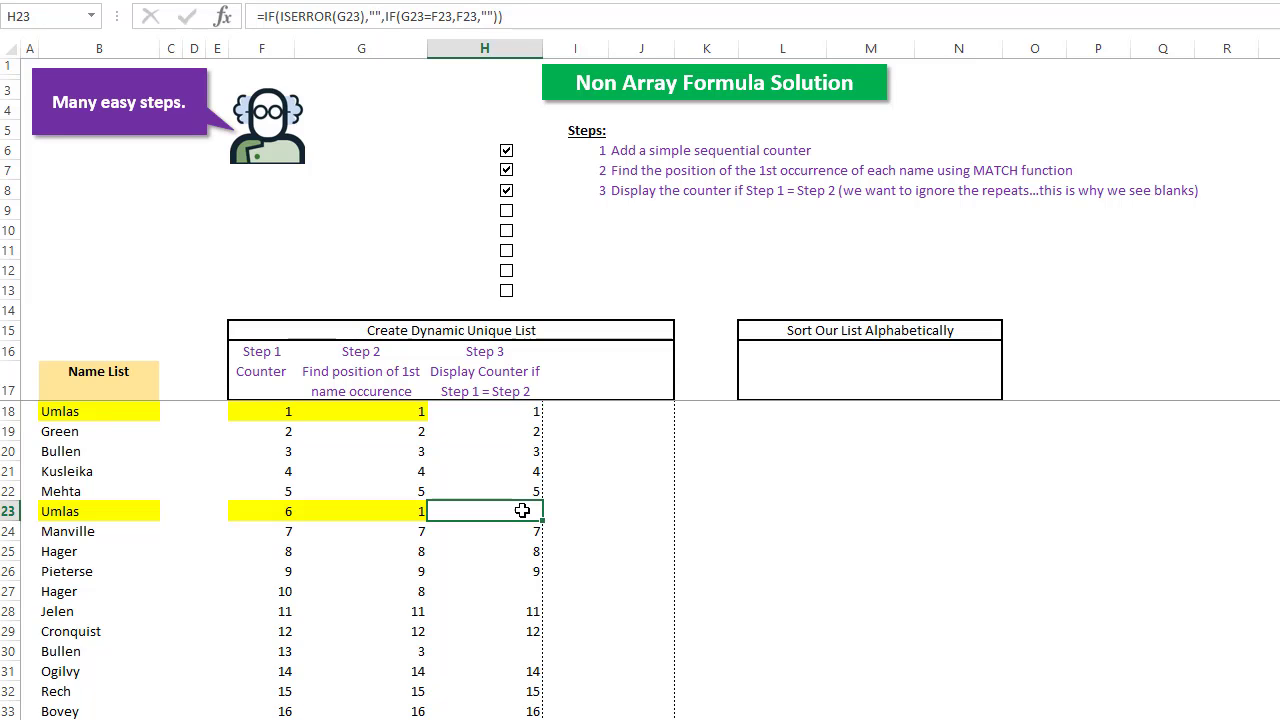
left_click(509, 591)
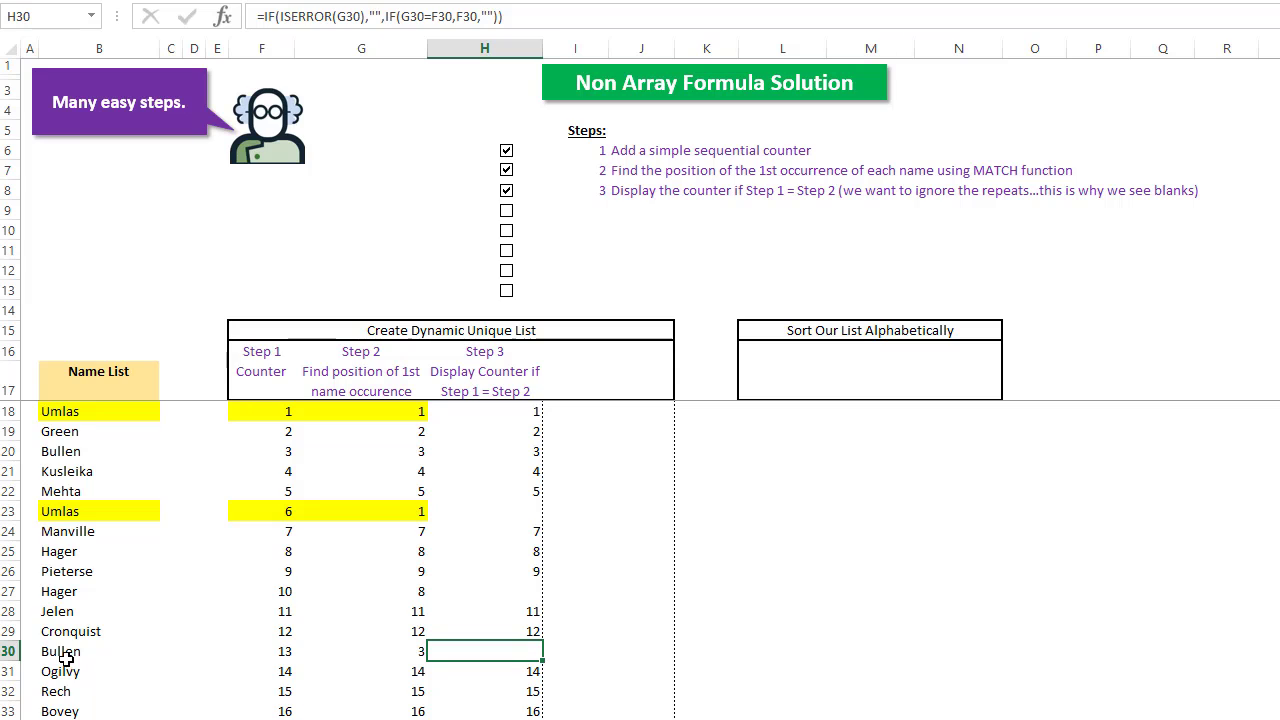
Enable the fourth step's checkbox to list the counters without gaps, and compare the SMALL results in column I with column H
left_click(474, 209)
left_click(565, 412)
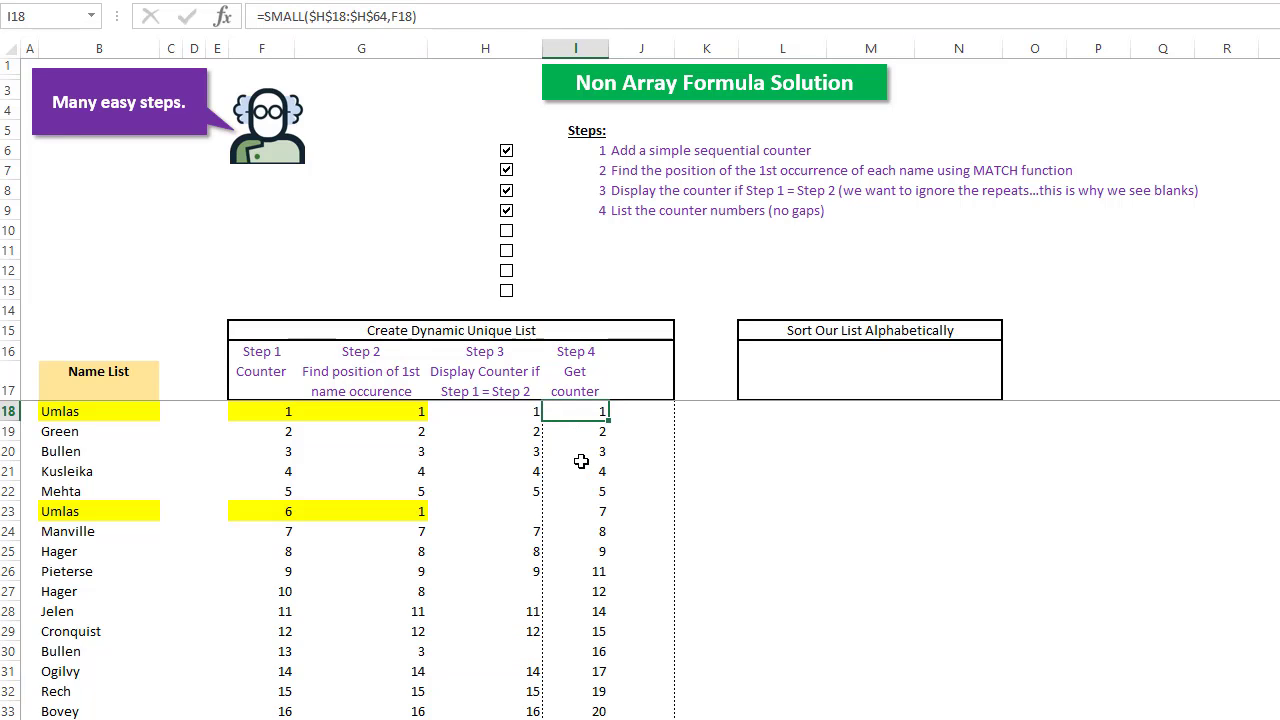
left_click_drag(529, 414, 495, 718)
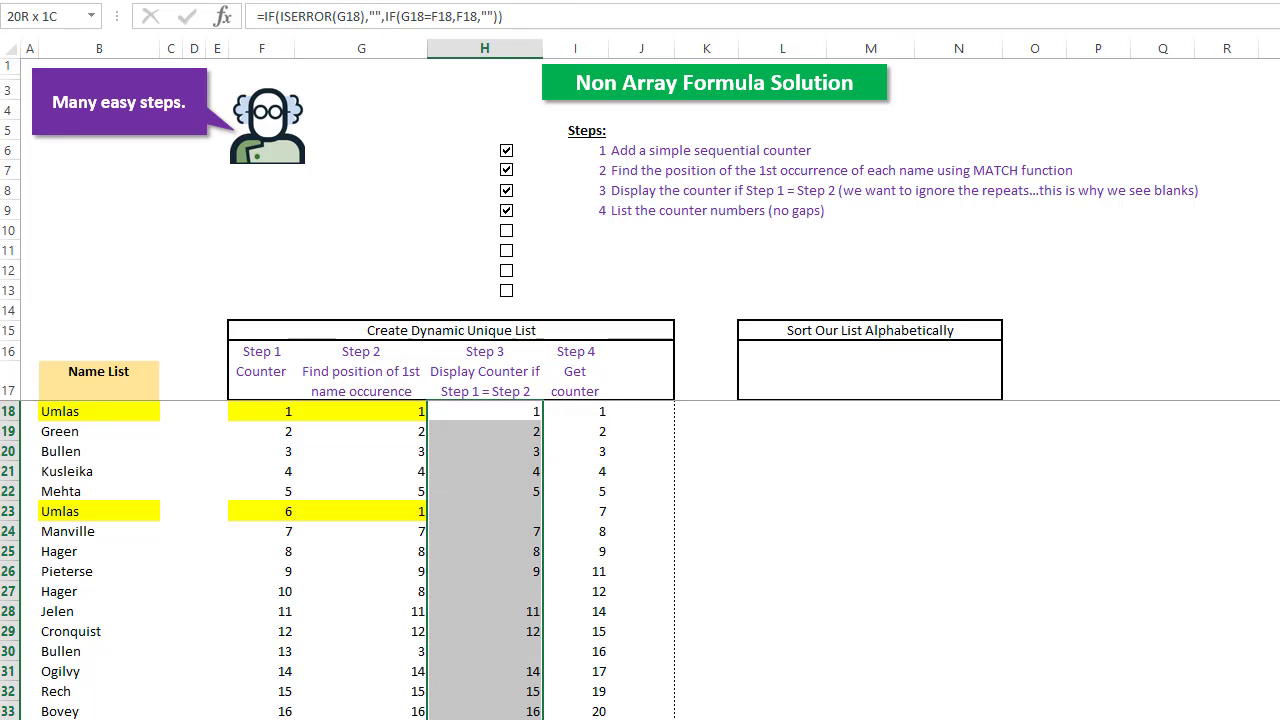
left_click_drag(590, 412, 566, 678)
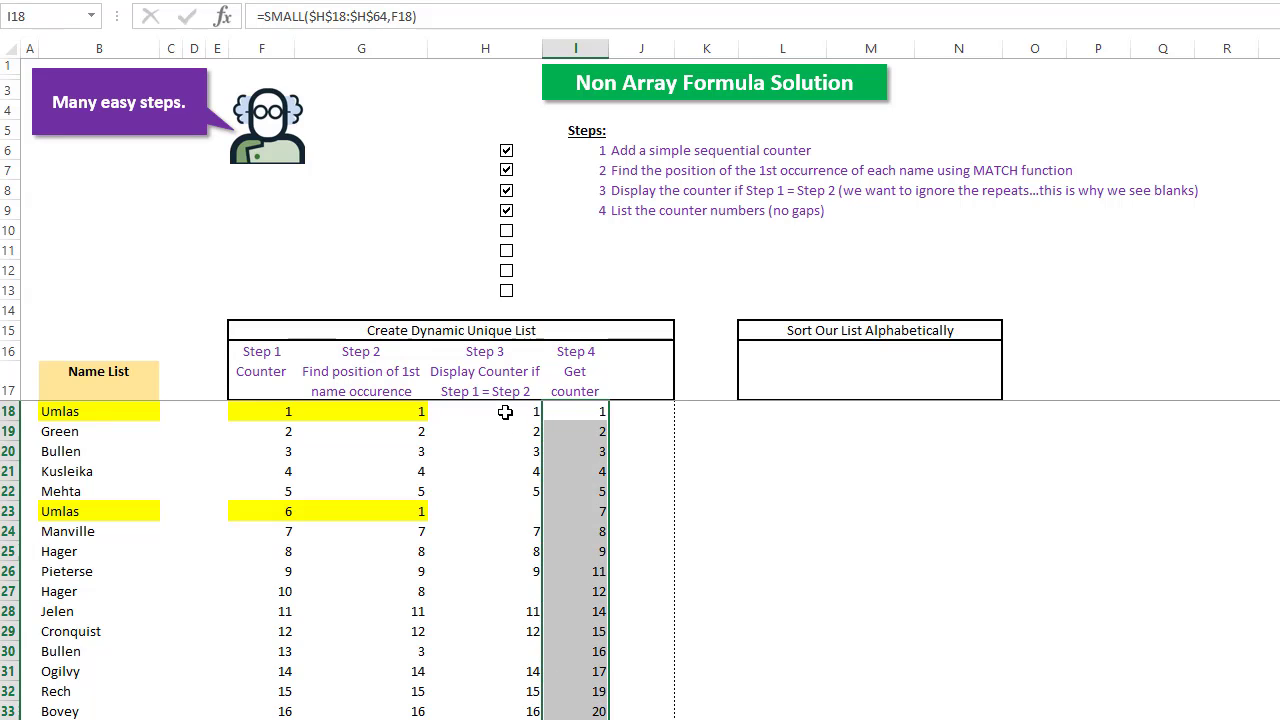
left_click_drag(505, 413, 507, 520)
left_click(512, 508)
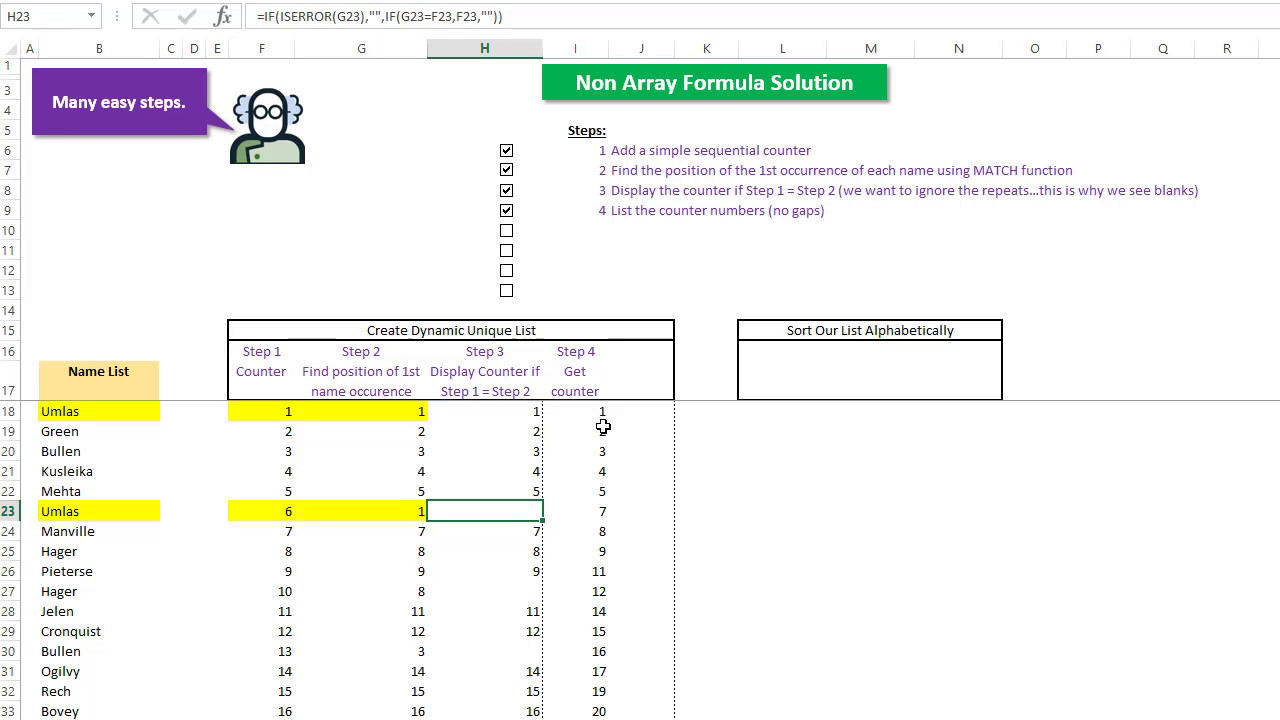
left_click_drag(590, 412, 590, 719)
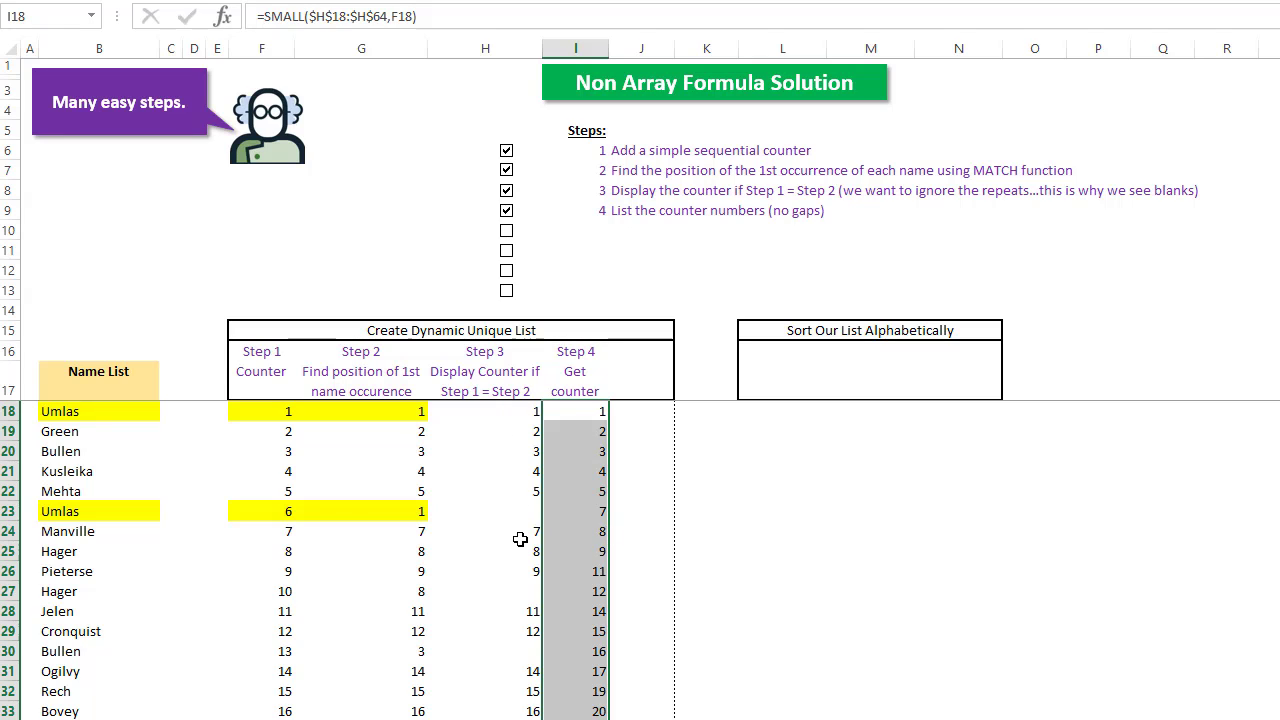
Enable the fifth step's checkbox to show the indexed names, and compare the INDEX formula in J18 with the Name List range
left_click(507, 232)
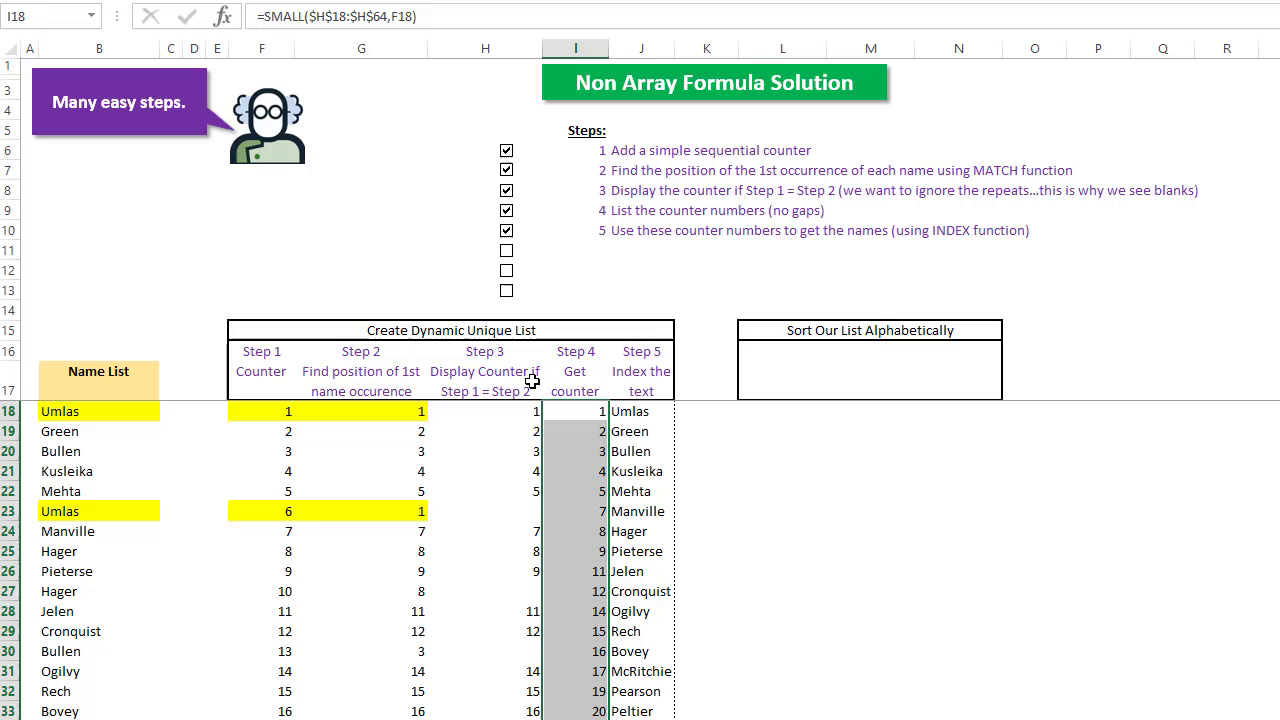
left_click(643, 411)
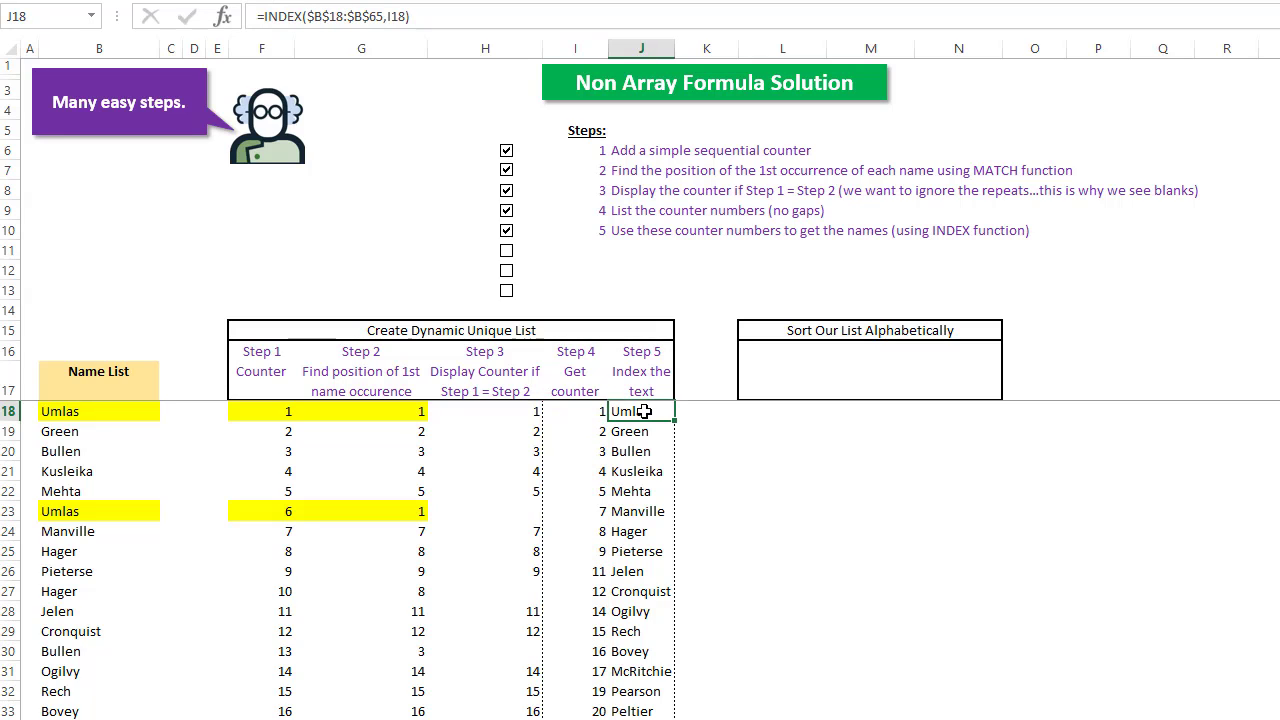
left_click(73, 419)
left_click_drag(73, 419, 160, 640)
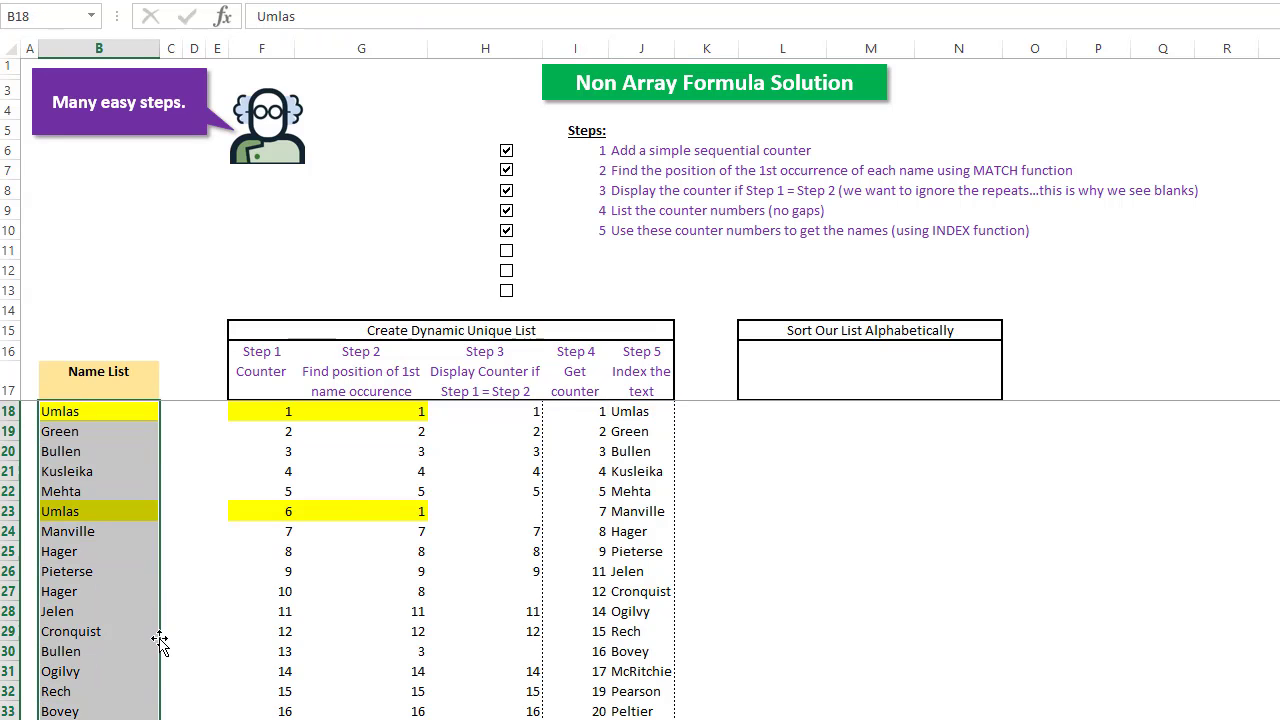
scroll(160, 640, "down", 3)
scroll(160, 640, "up", 3)
Compare the MATCH formula in G21 with the IF formula in H21 that keeps only matching counters
left_click(394, 471)
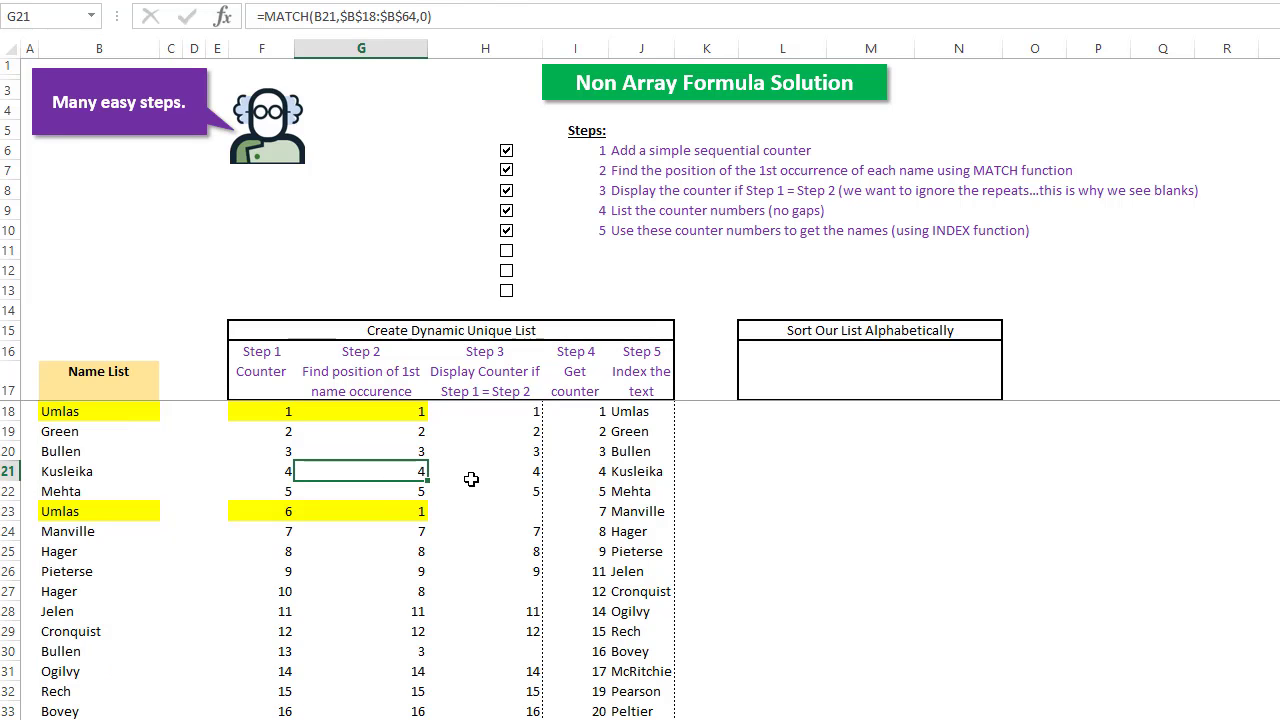
left_click(471, 479)
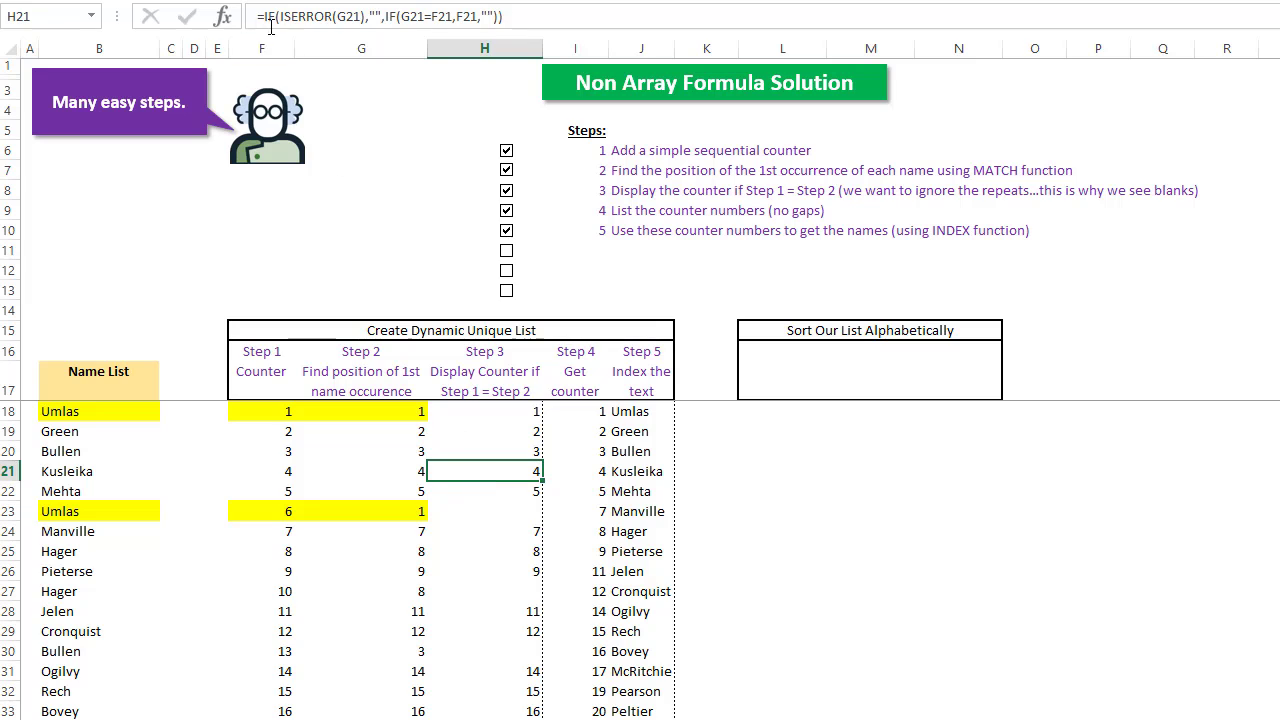
left_click(414, 472)
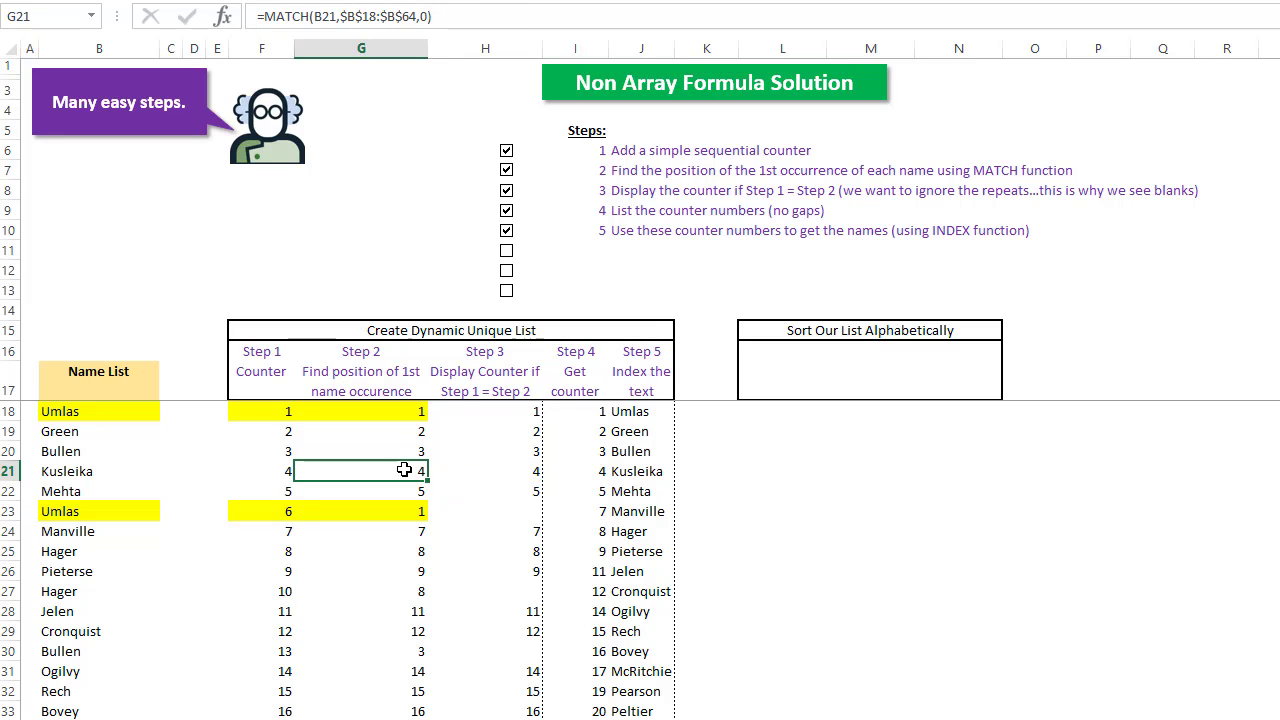
left_click(517, 470)
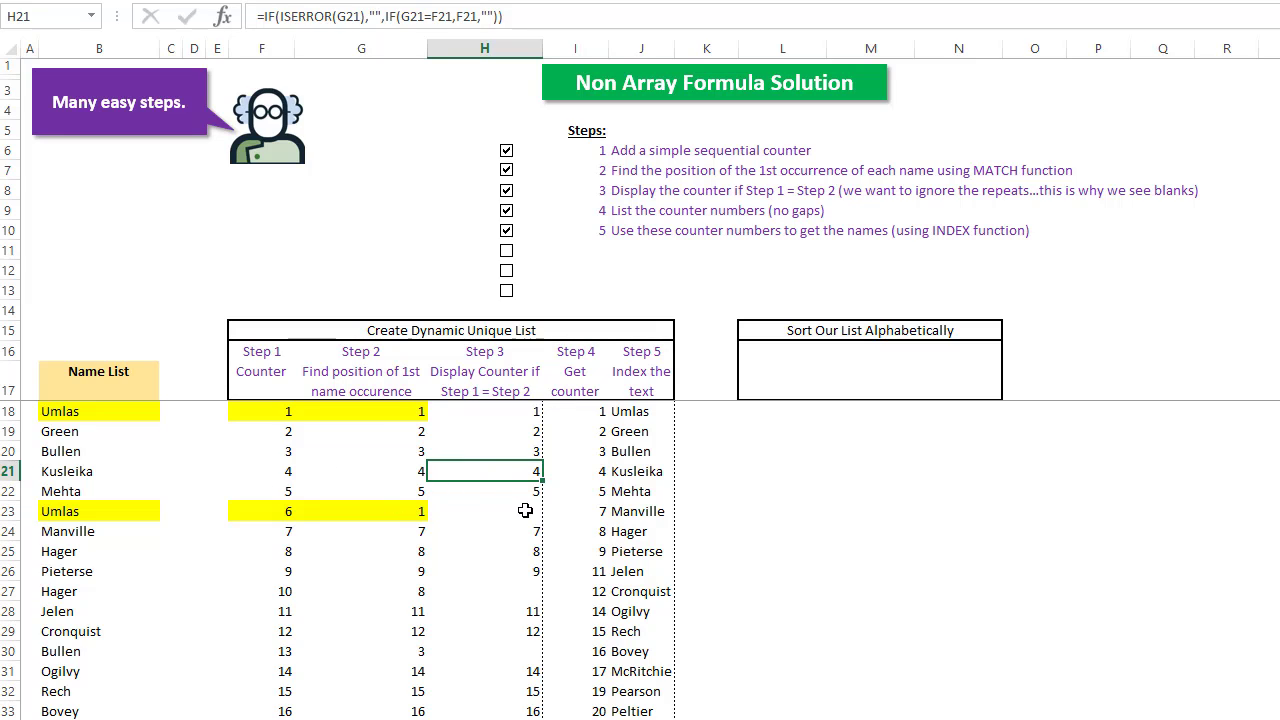
Inspect the SMALL formulas in I18 and I24, tracing the ranges that I24 references
left_click(578, 418)
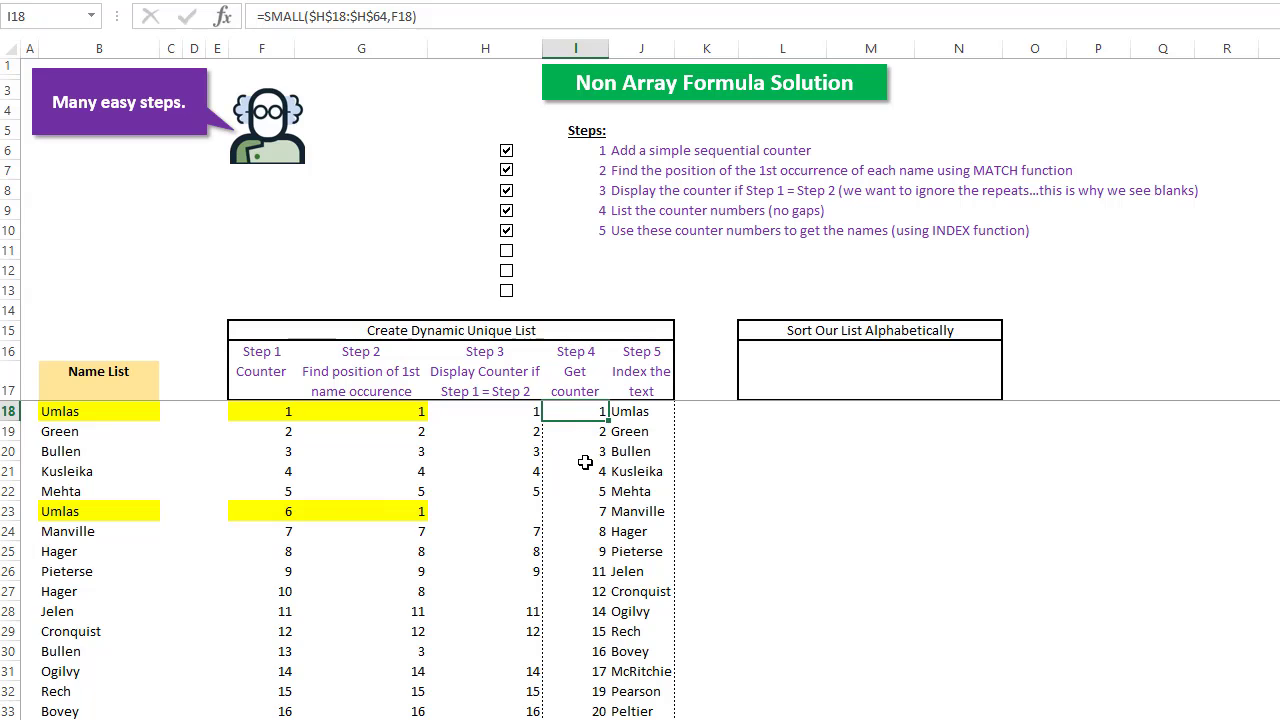
left_click(582, 466)
left_click(594, 525)
double_click(594, 521)
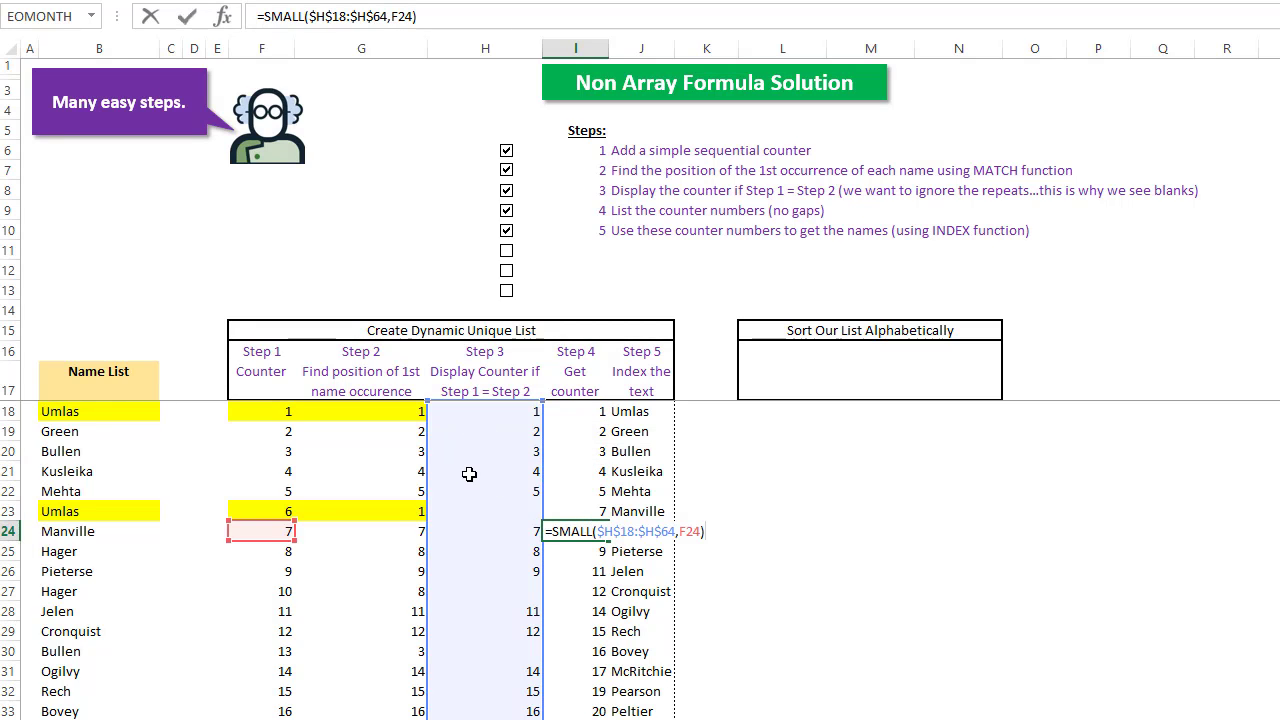
key("Escape")
Trace the INDEX formula in J24 back to the Name List, and highlight the unique names from J18 down
left_click(636, 531)
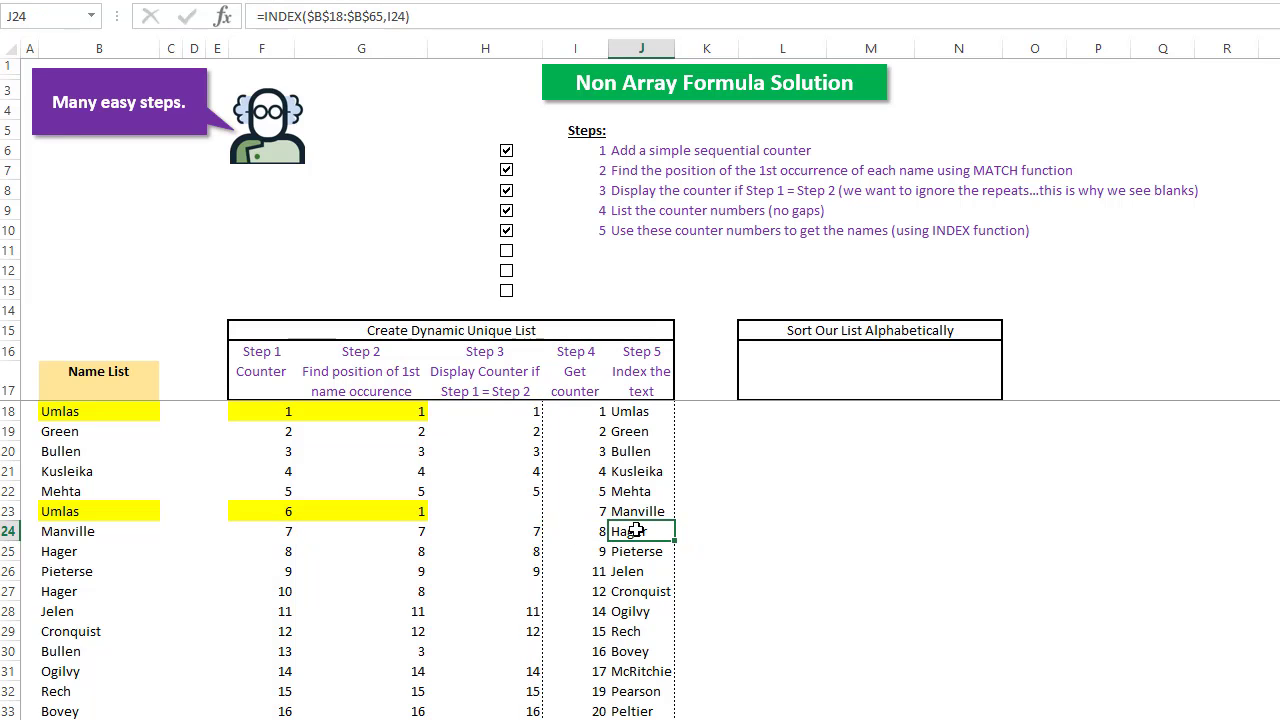
double_click(632, 522)
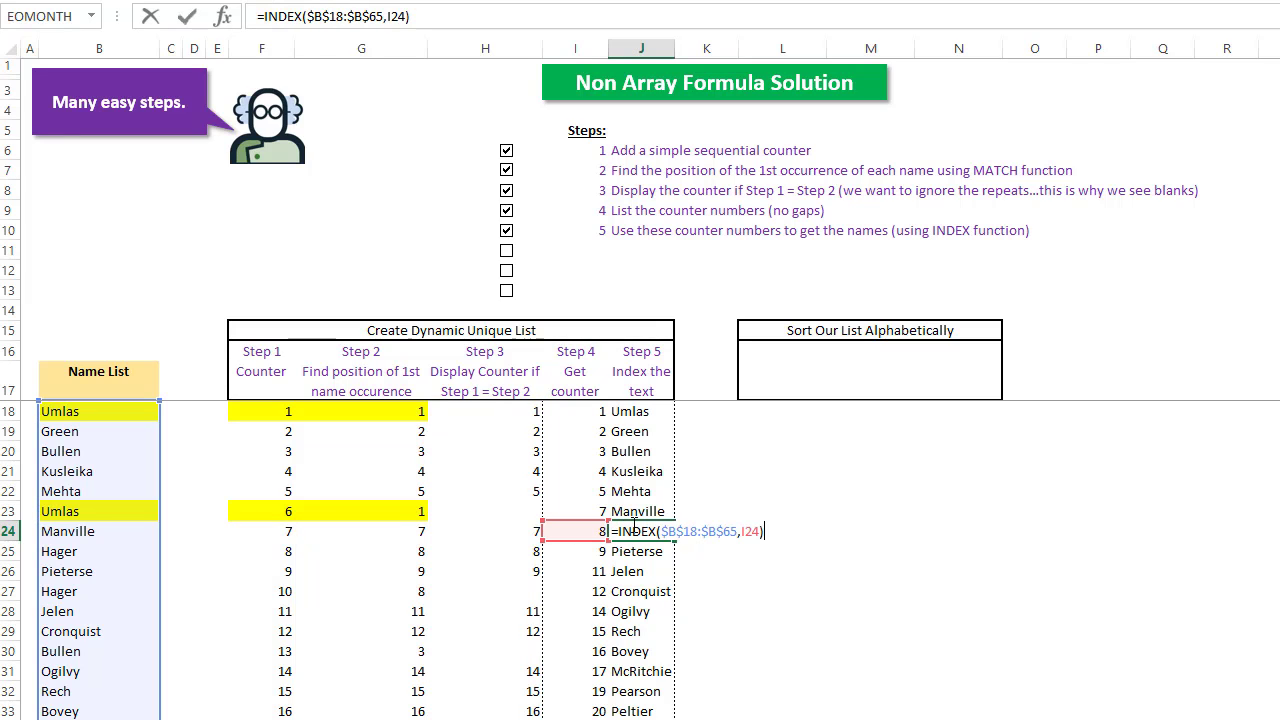
key("Escape")
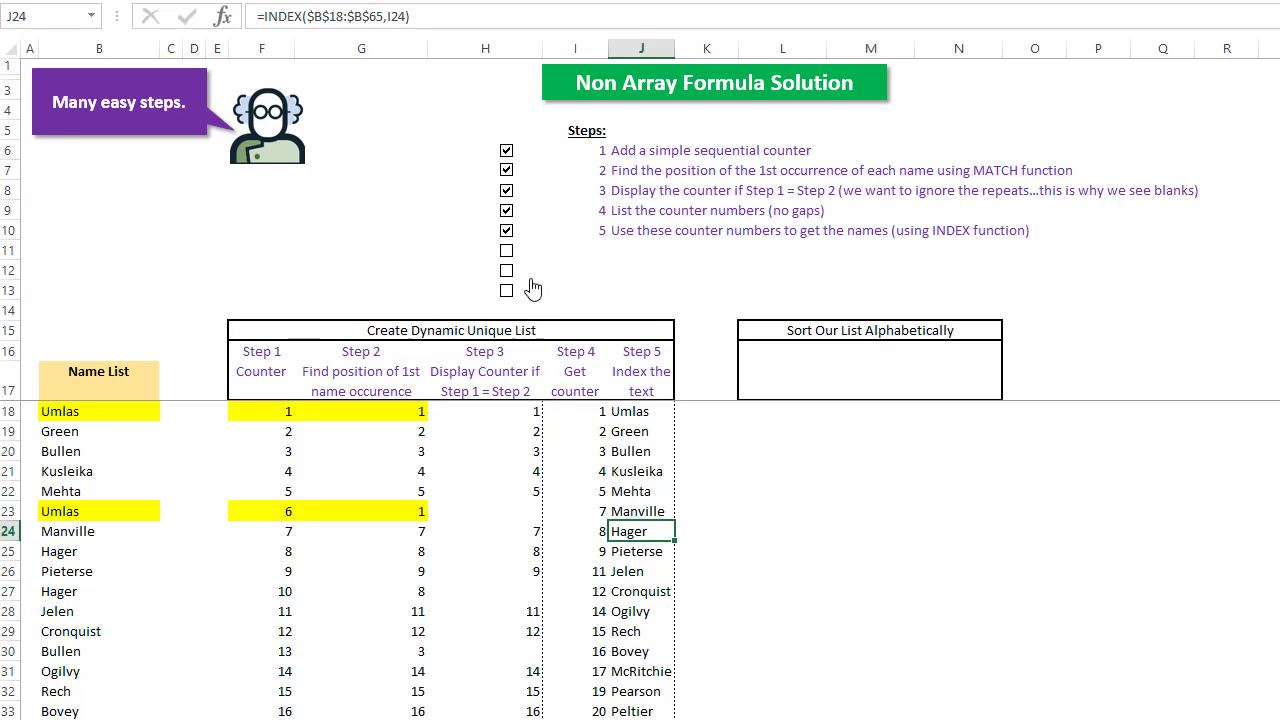
left_click_drag(620, 411, 640, 716)
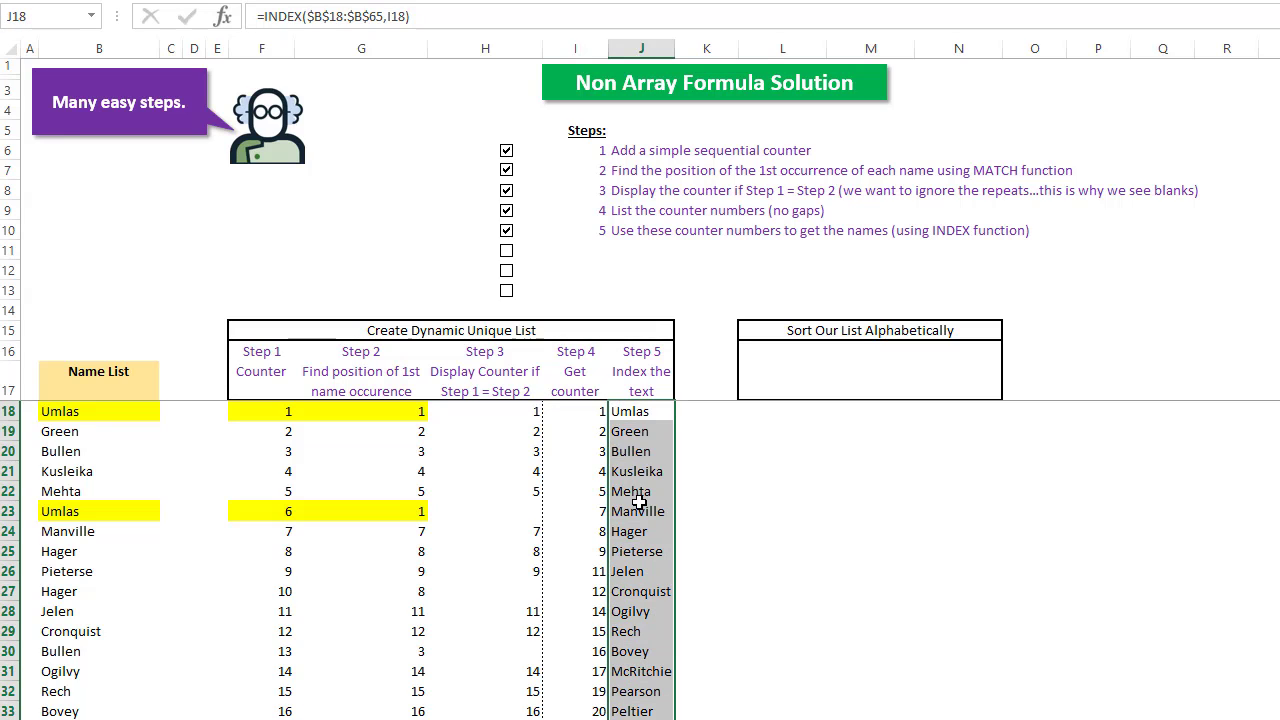
Enable the sixth step's checkbox to show the name ranks, and inspect the COUNTIF formula in L20 with its referenced ranges
left_click(507, 252)
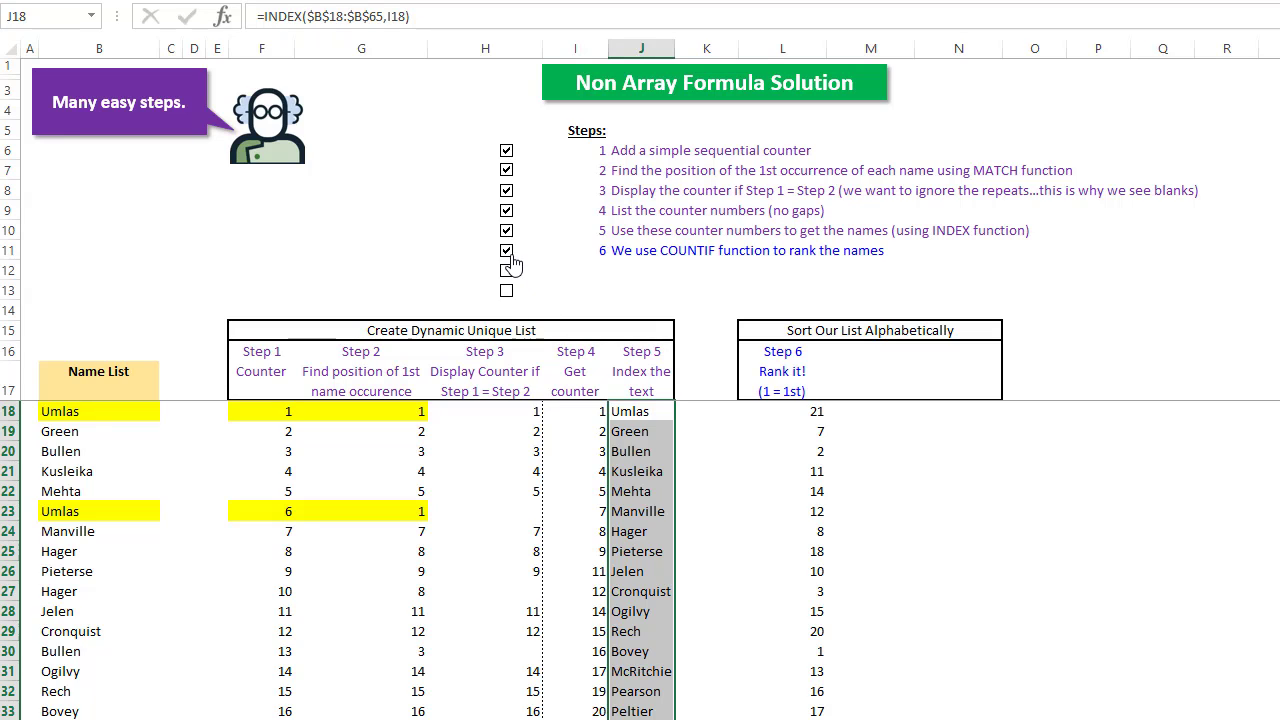
left_click(797, 451)
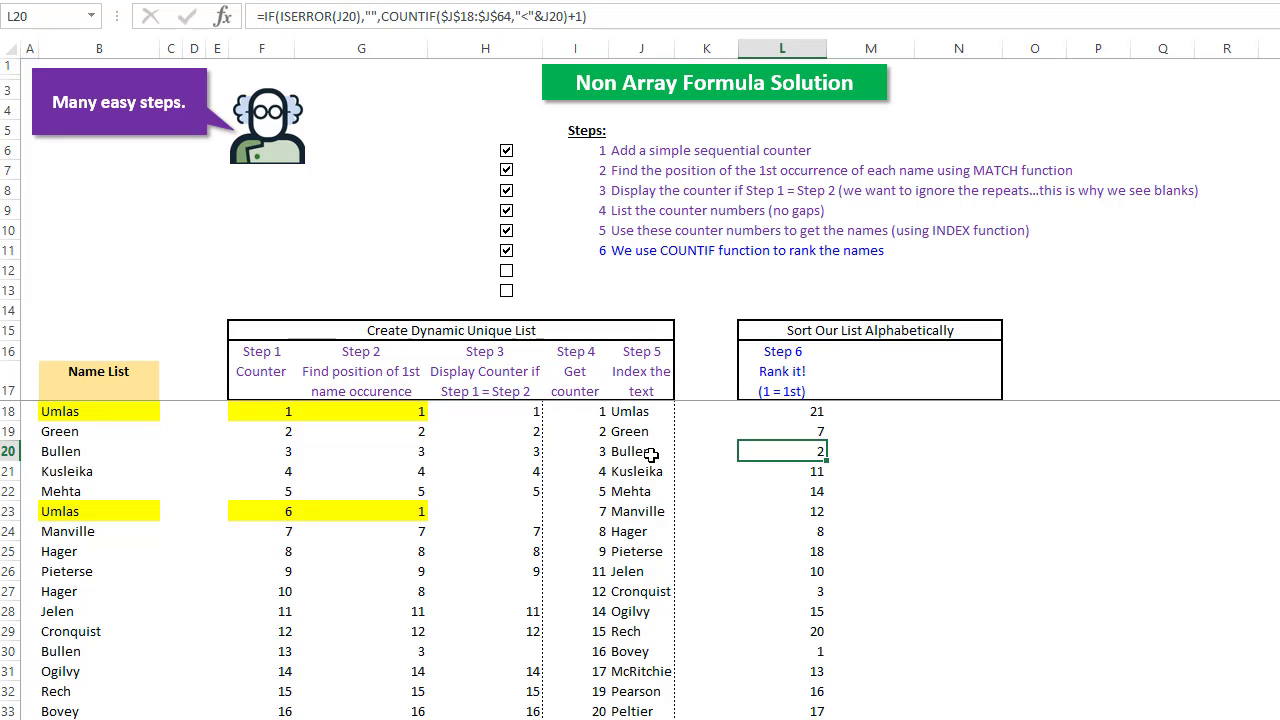
key("F2")
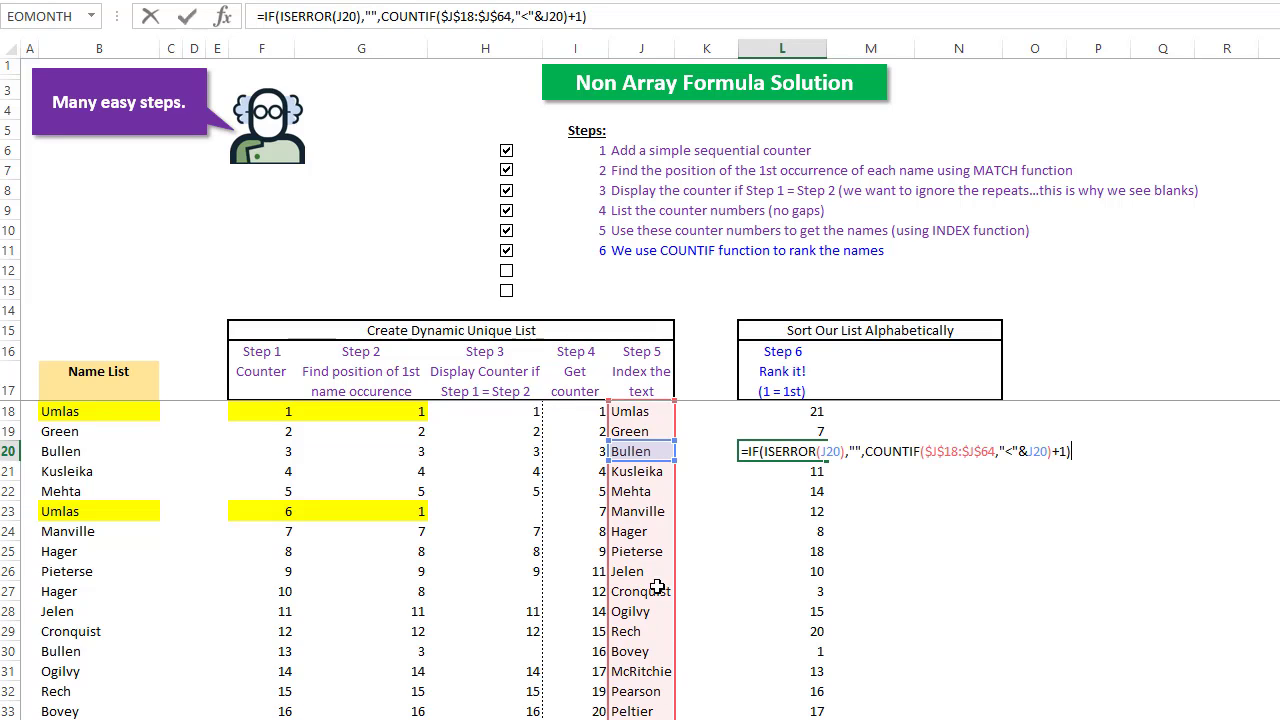
left_click(486, 16)
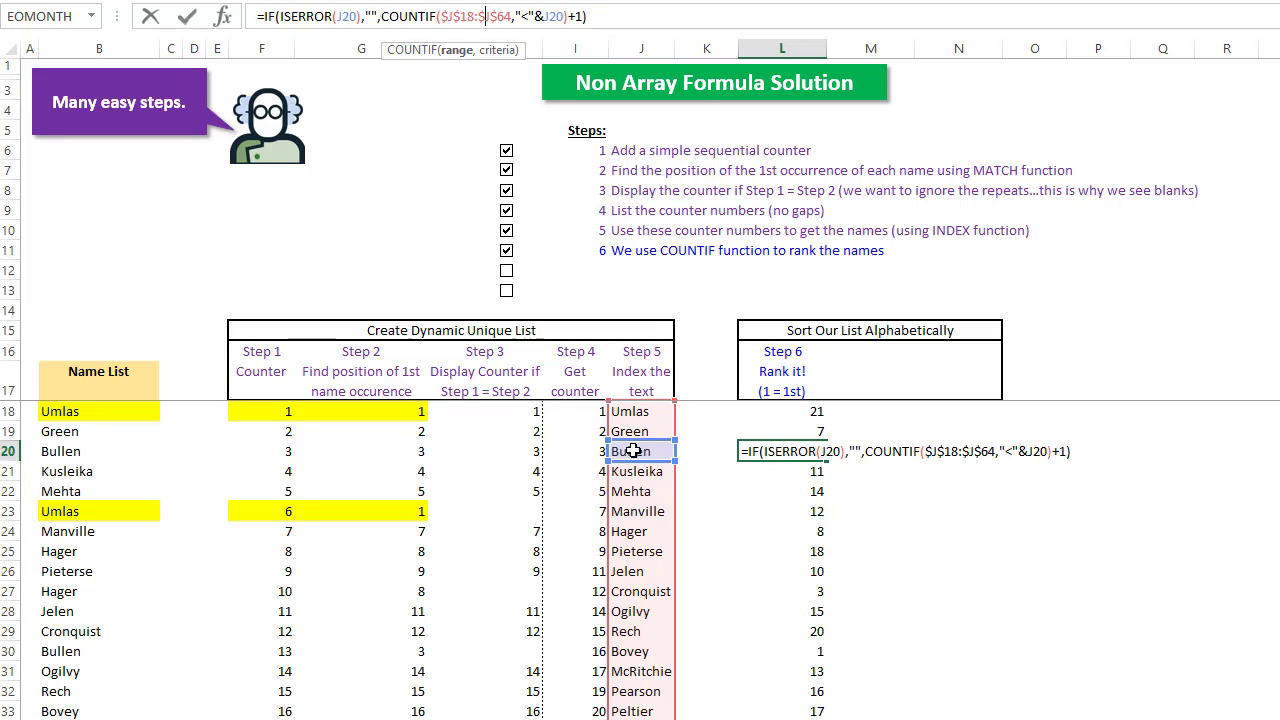
key("ctrl+Return")
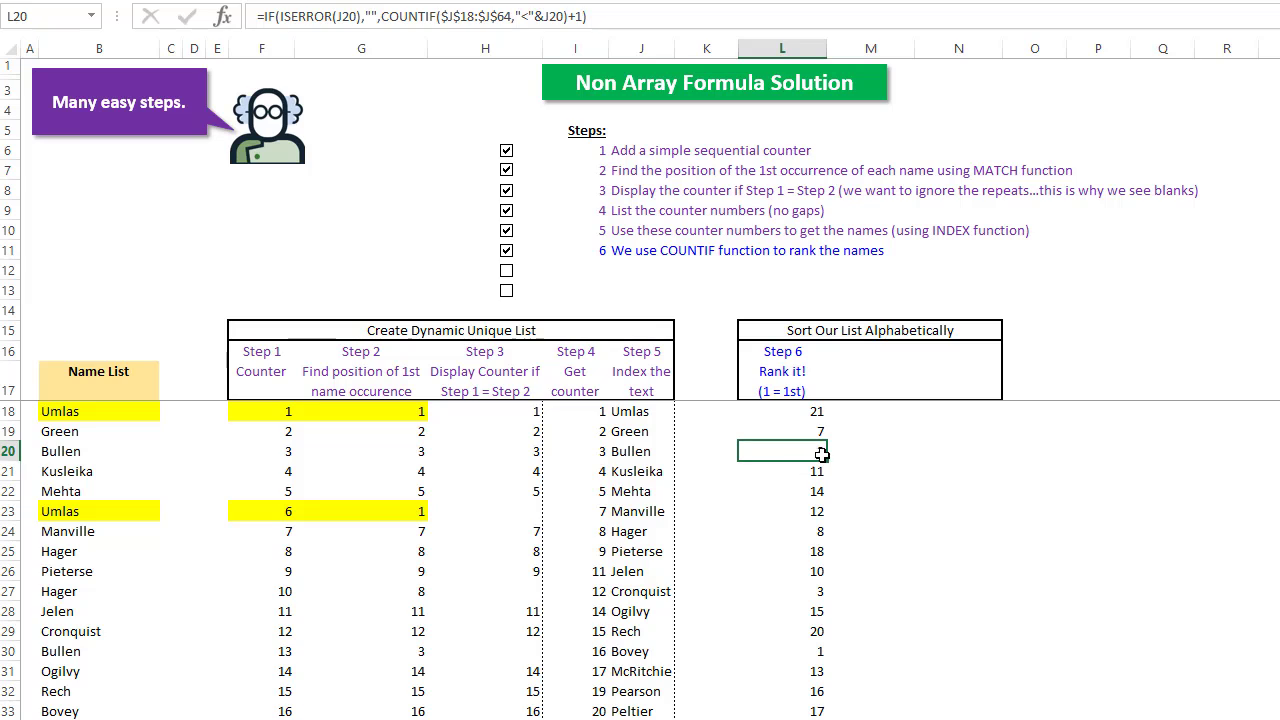
Compare the names in J20 and J30 with their ranks in column L, and locate the third-ranked entry in L27
left_click(627, 456)
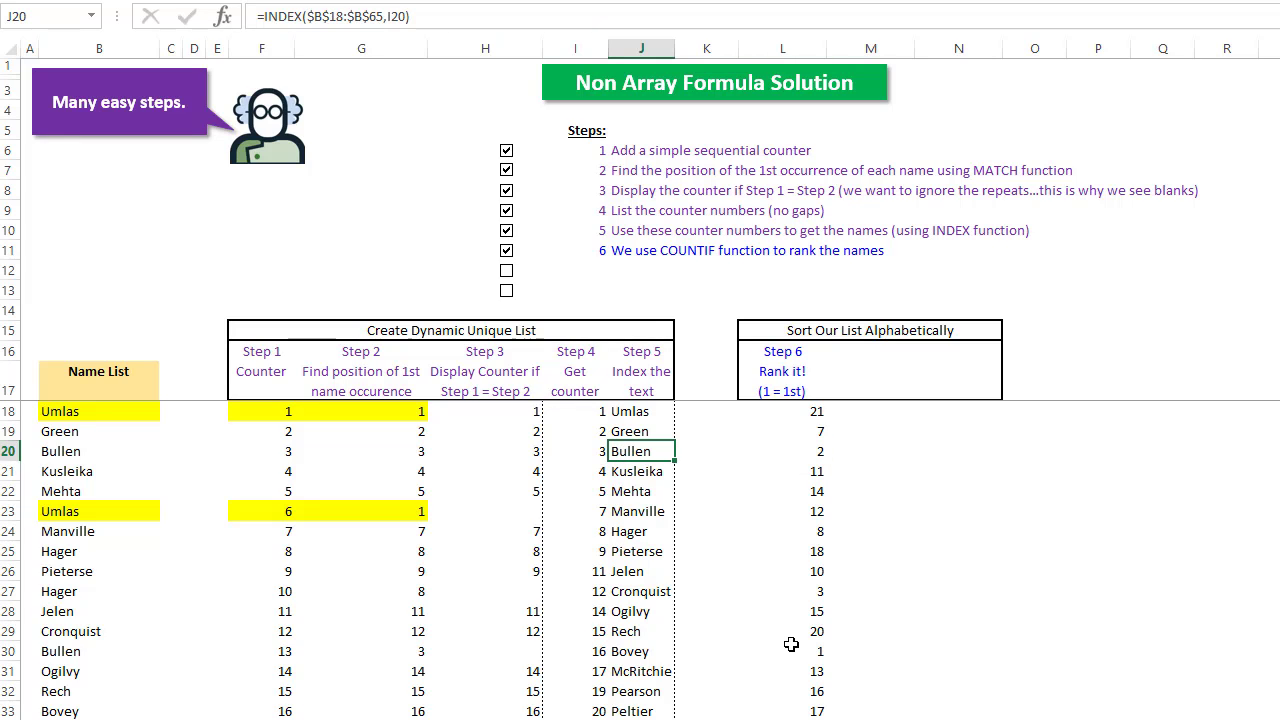
left_click(637, 655)
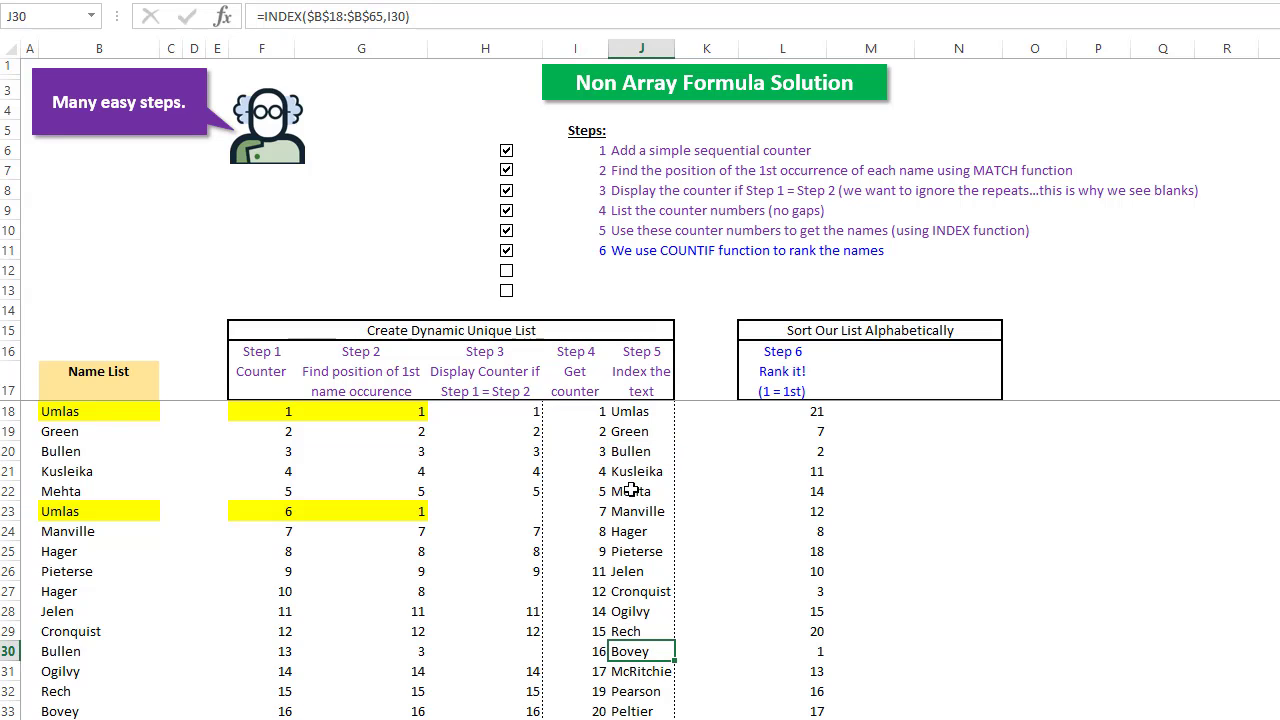
left_click(628, 453)
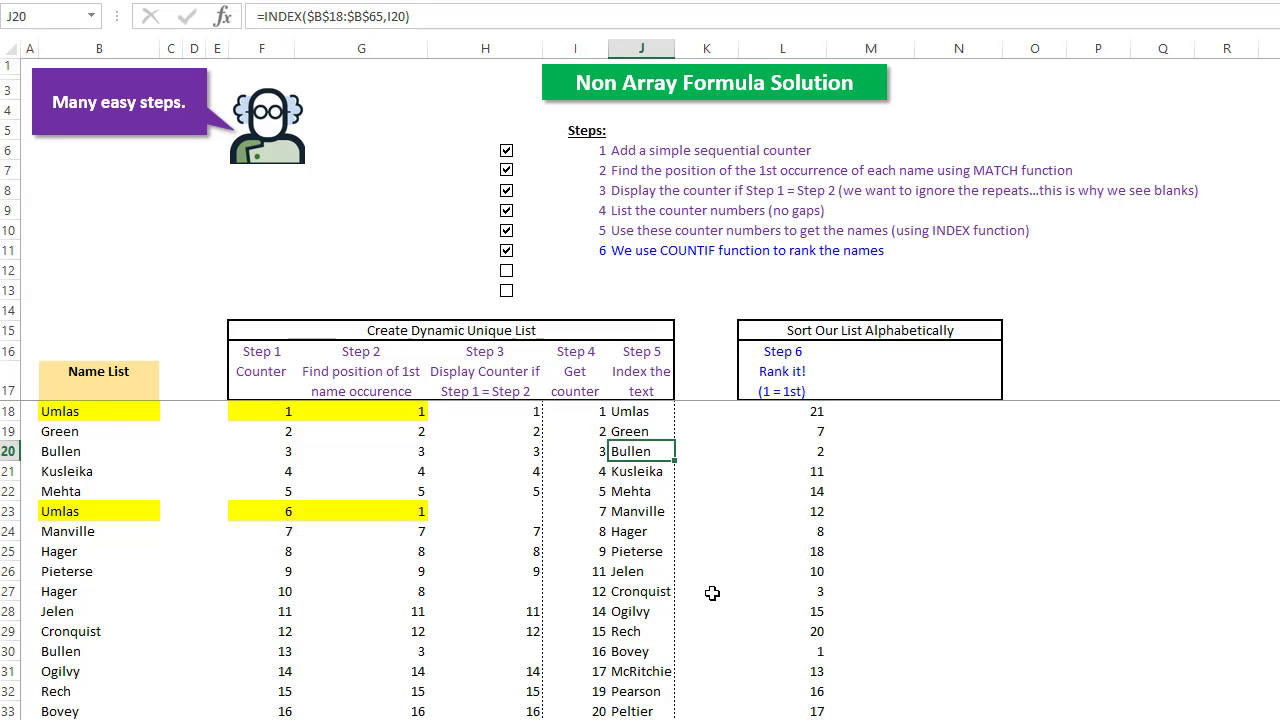
left_click(808, 654)
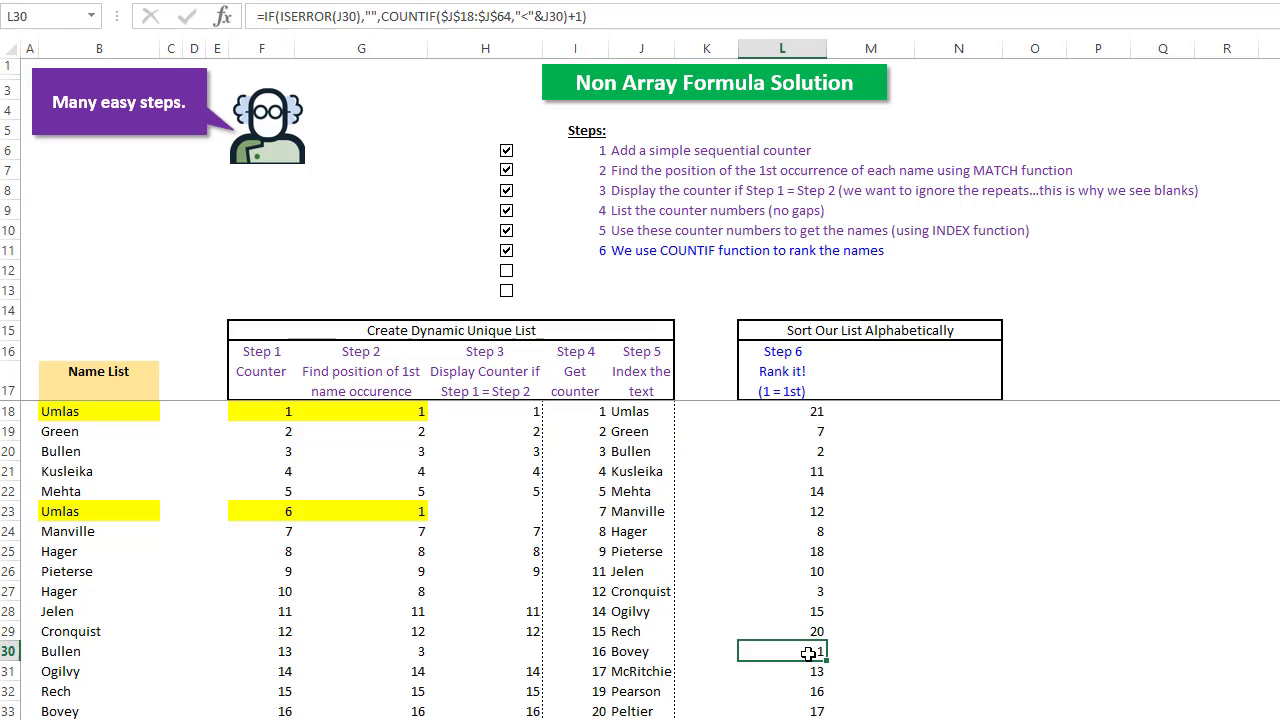
left_click(626, 651)
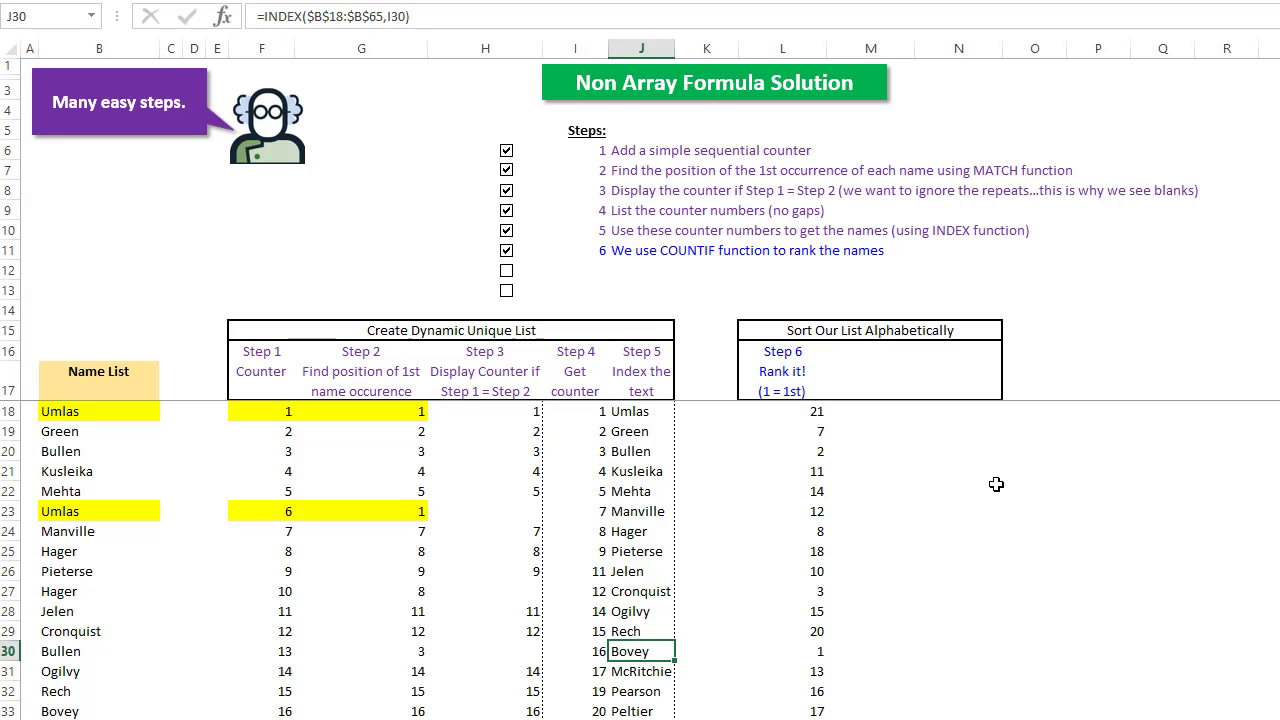
left_click(819, 655)
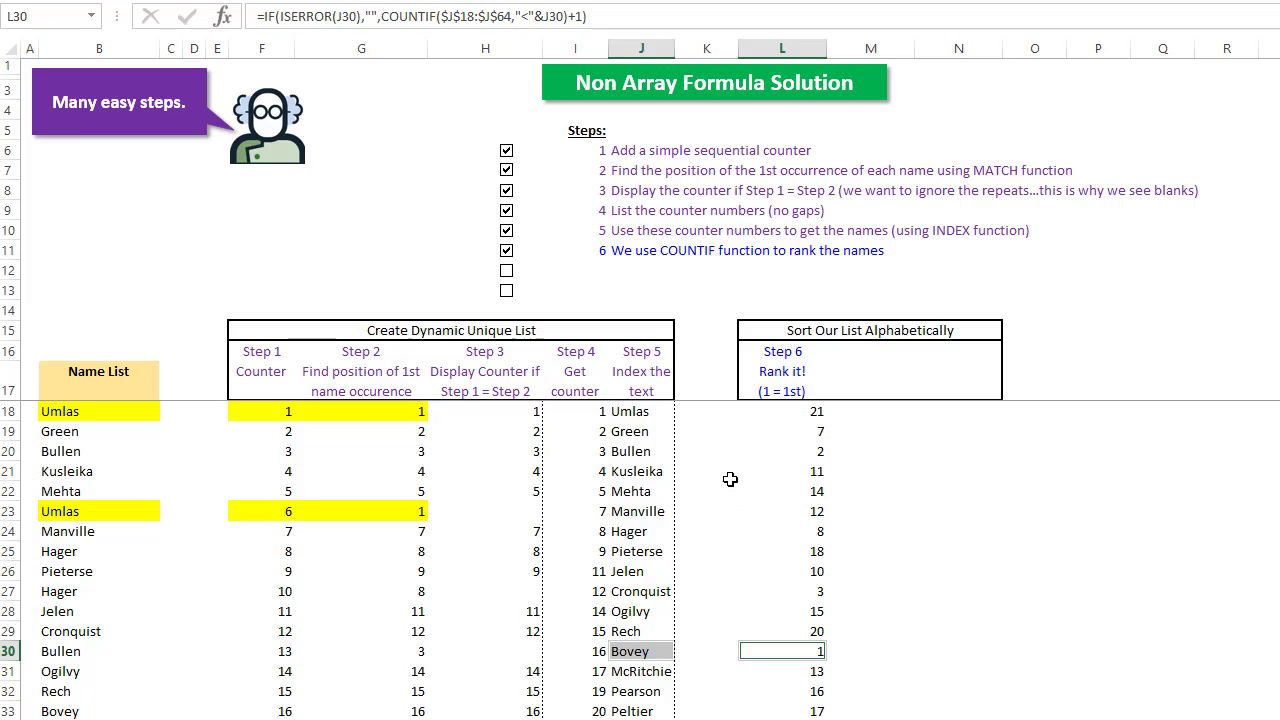
left_click(808, 455, "ctrl")
left_click(630, 451, "ctrl")
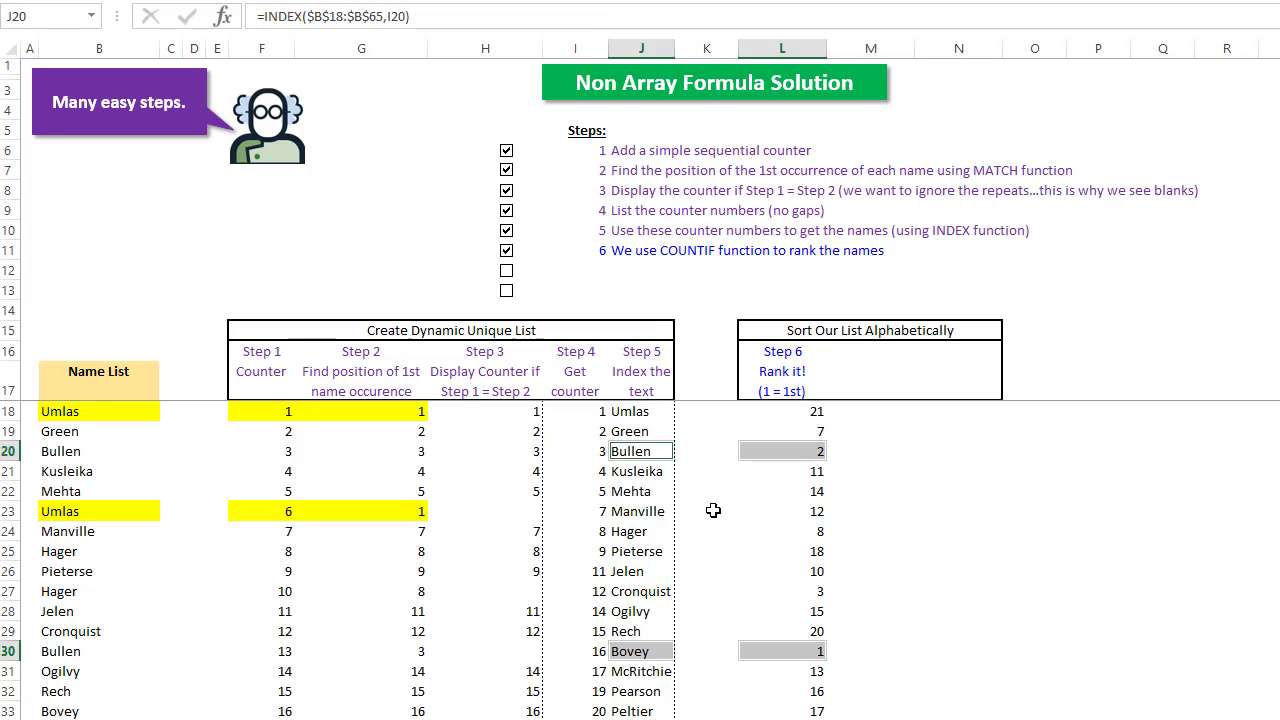
left_click(810, 590, "ctrl")
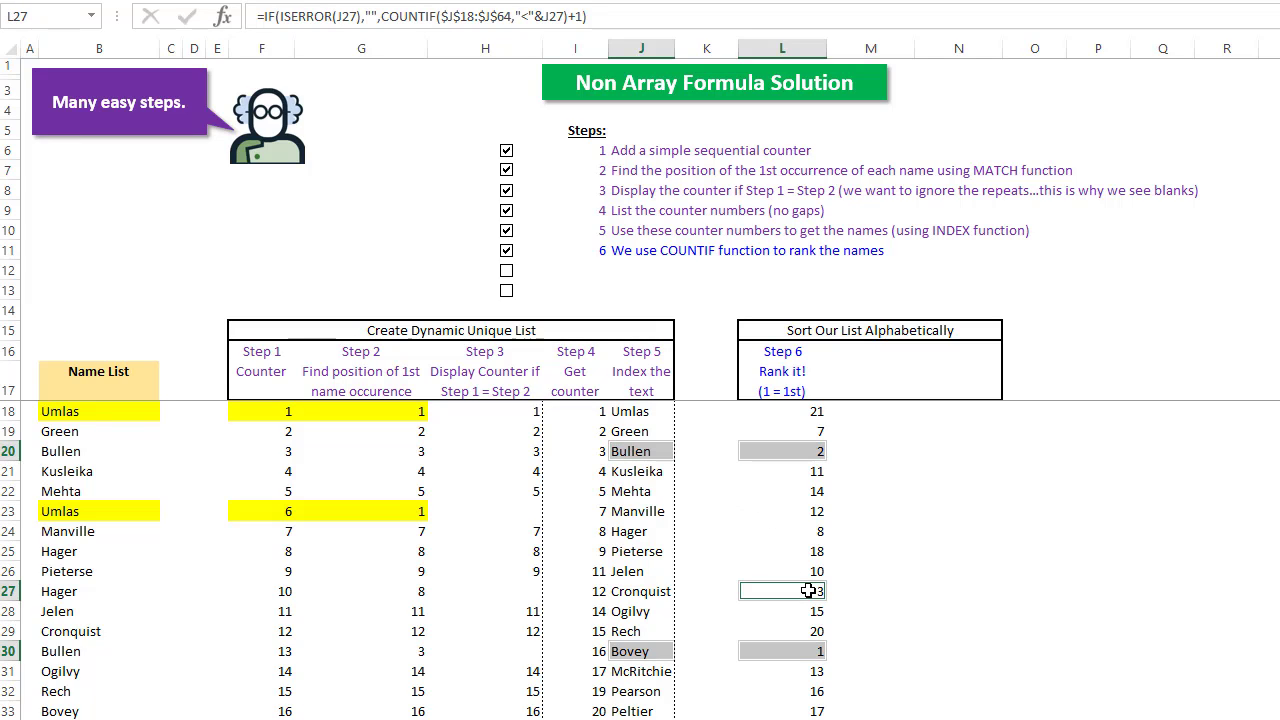
Enable the seventh step's checkbox to order the ranks, and trace the MATCH formula in M18 to its position in column L
left_click(506, 271)
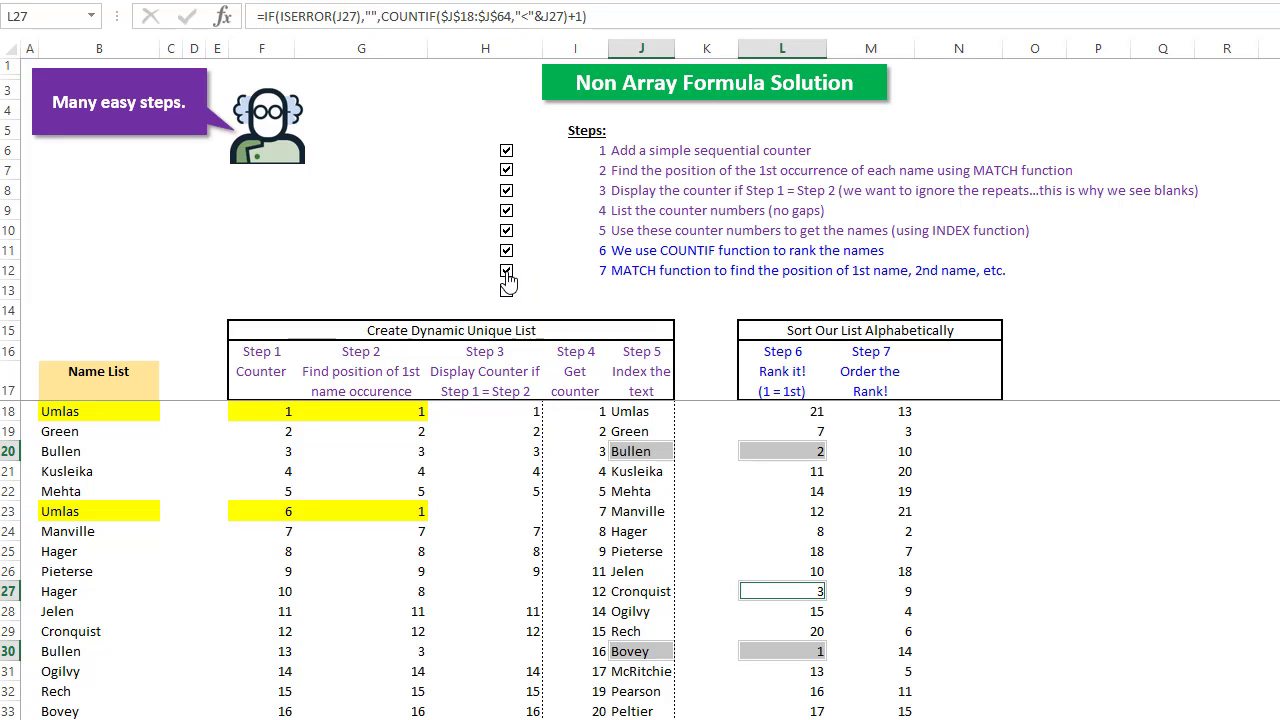
left_click(880, 472)
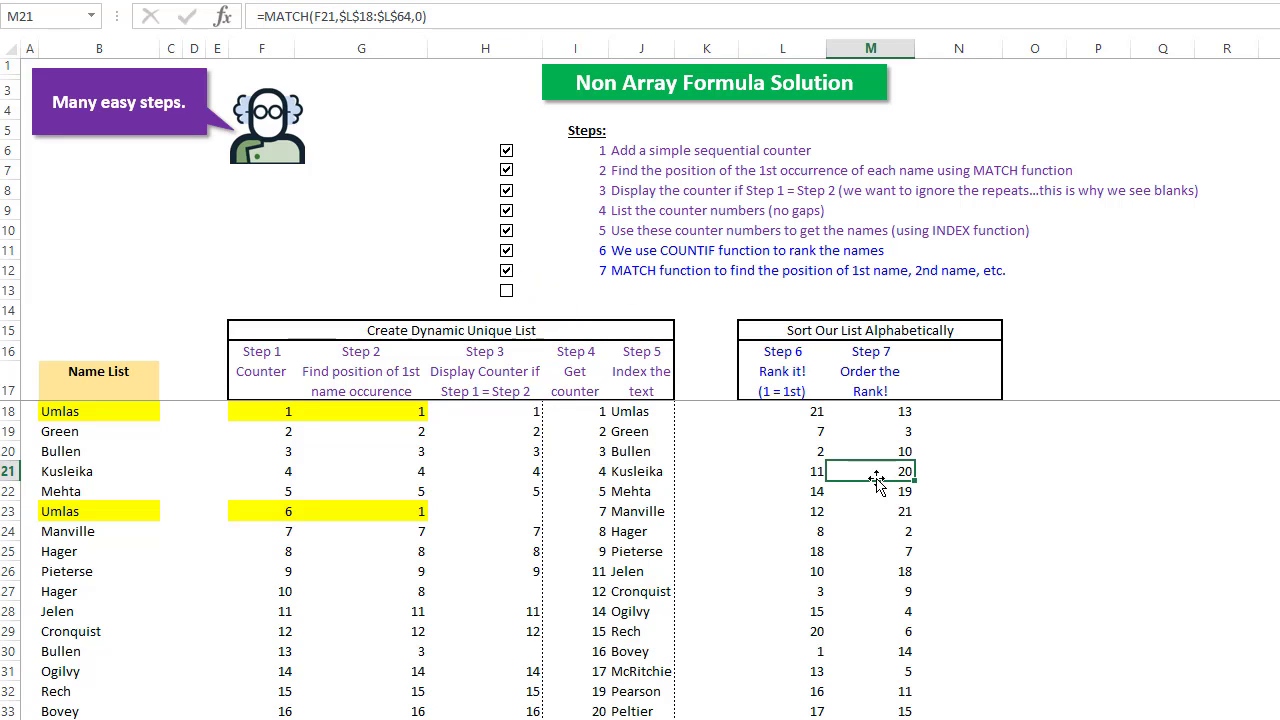
left_click(876, 413)
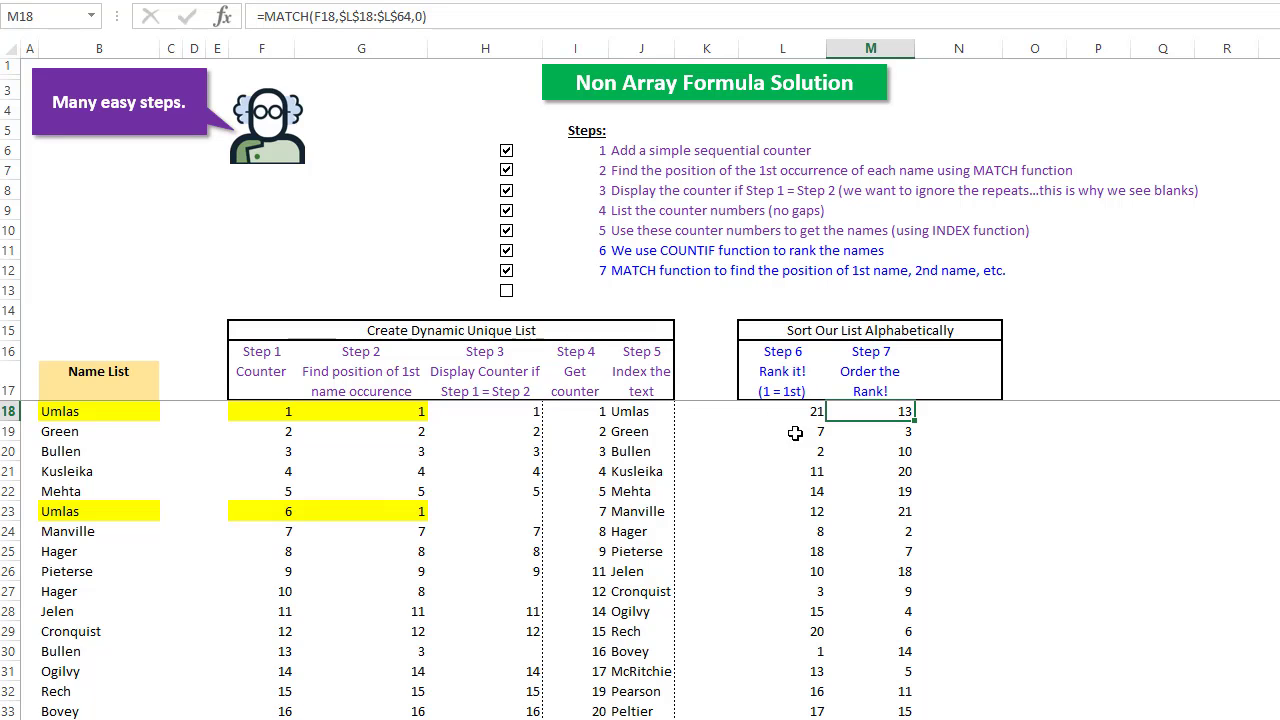
key("F2")
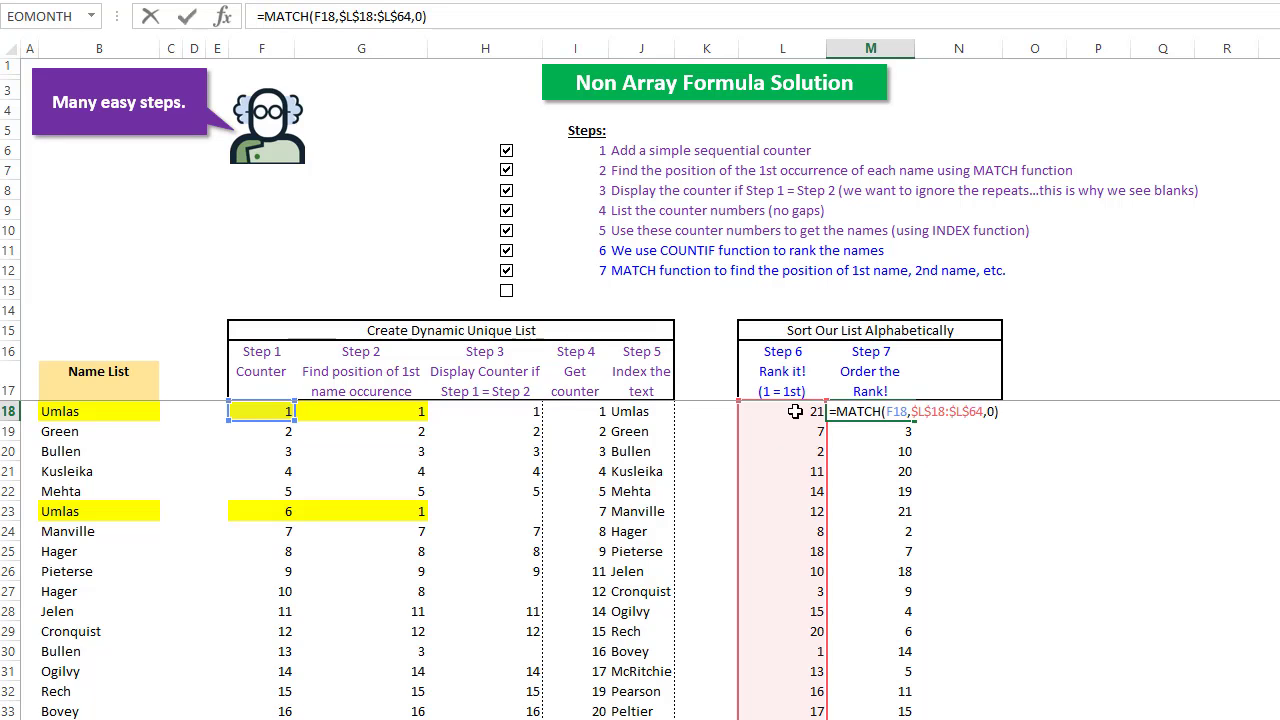
left_click(810, 651)
left_click(899, 411)
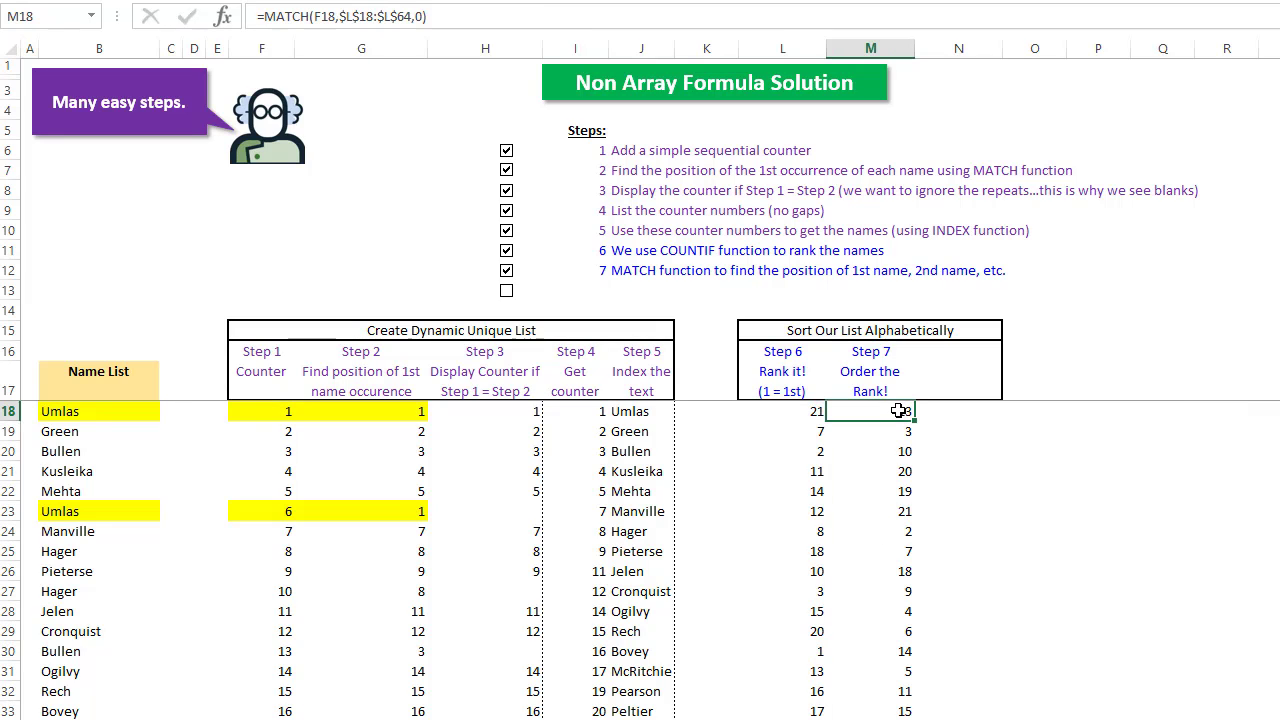
Trace the MATCH formula in M19 to the second rank in L20, and review the ordered positions down column M
double_click(894, 431)
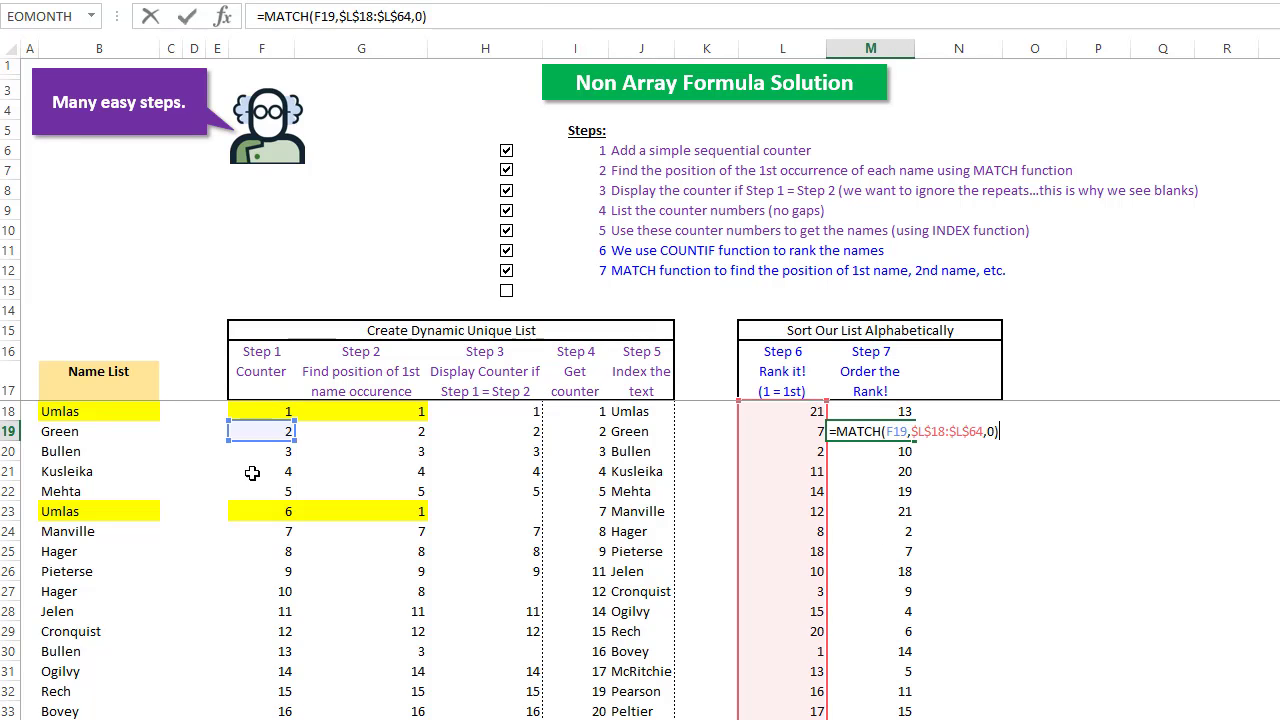
key("Escape")
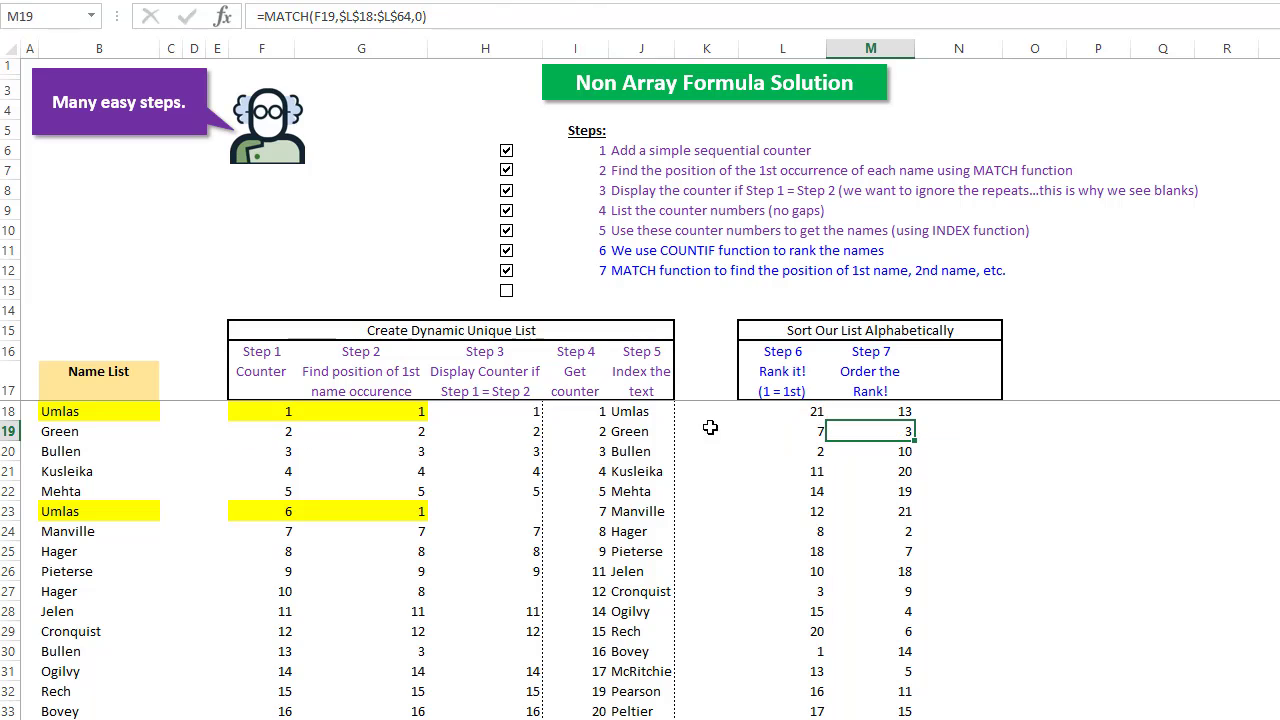
left_click(806, 430)
left_click(809, 451)
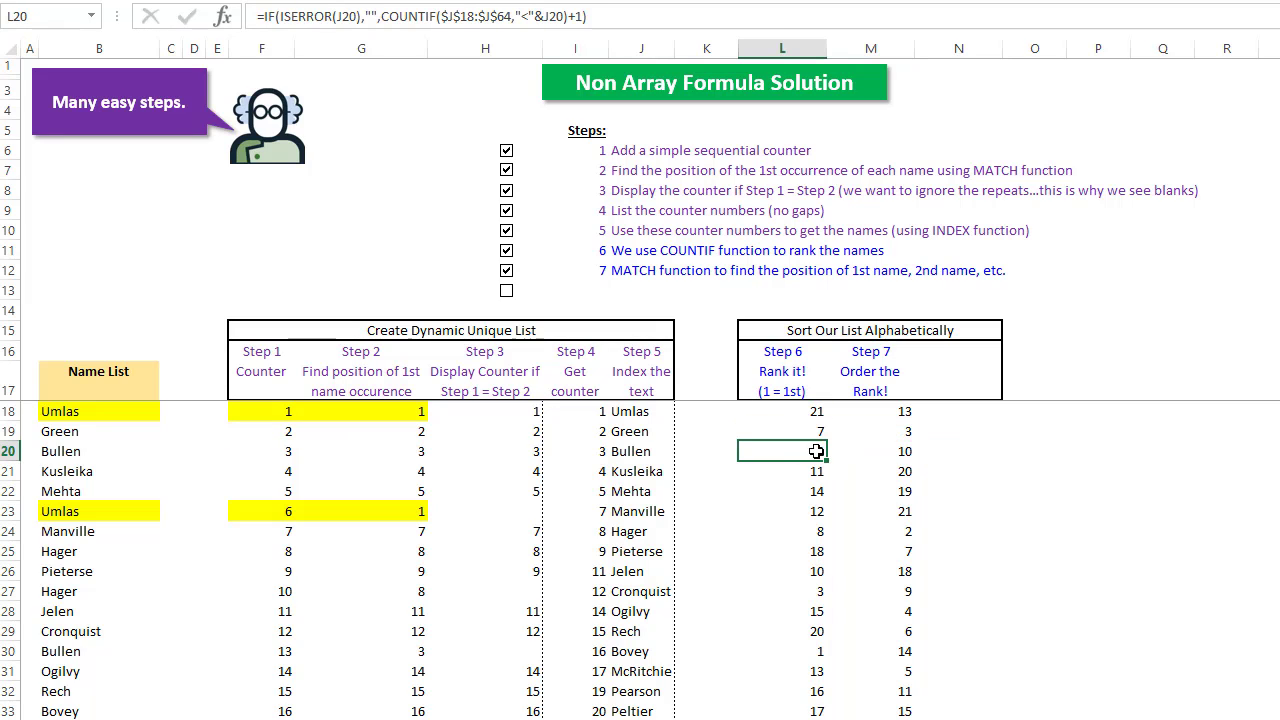
left_click_drag(900, 408, 900, 719)
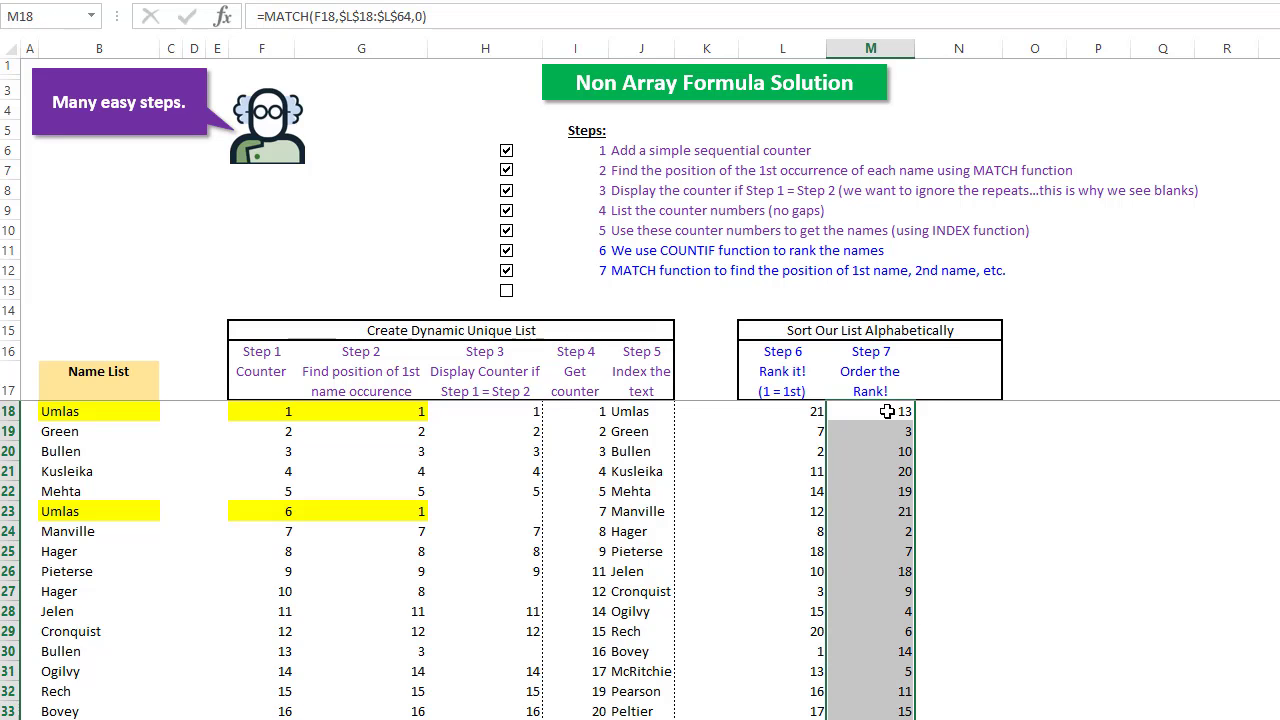
left_click(887, 411)
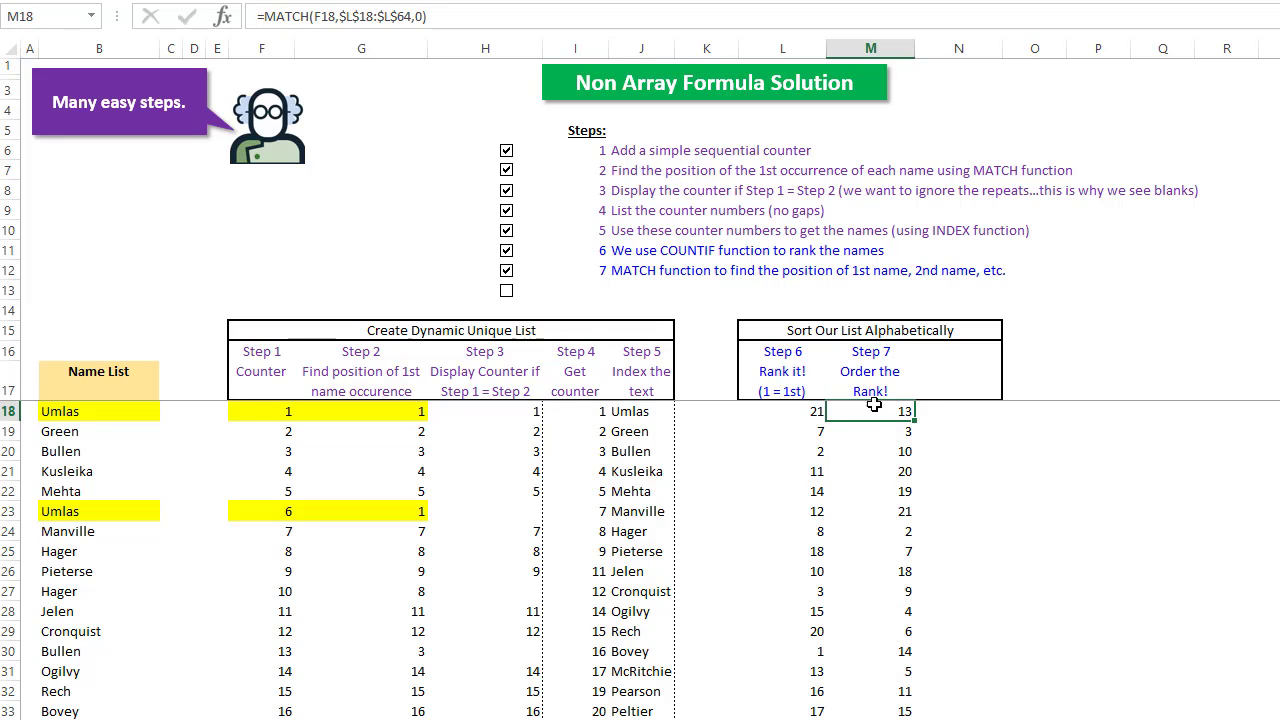
Enable the eighth step's checkbox to show the alphabetically sorted names, and inspect the INDEX formula in N18
left_click(507, 293)
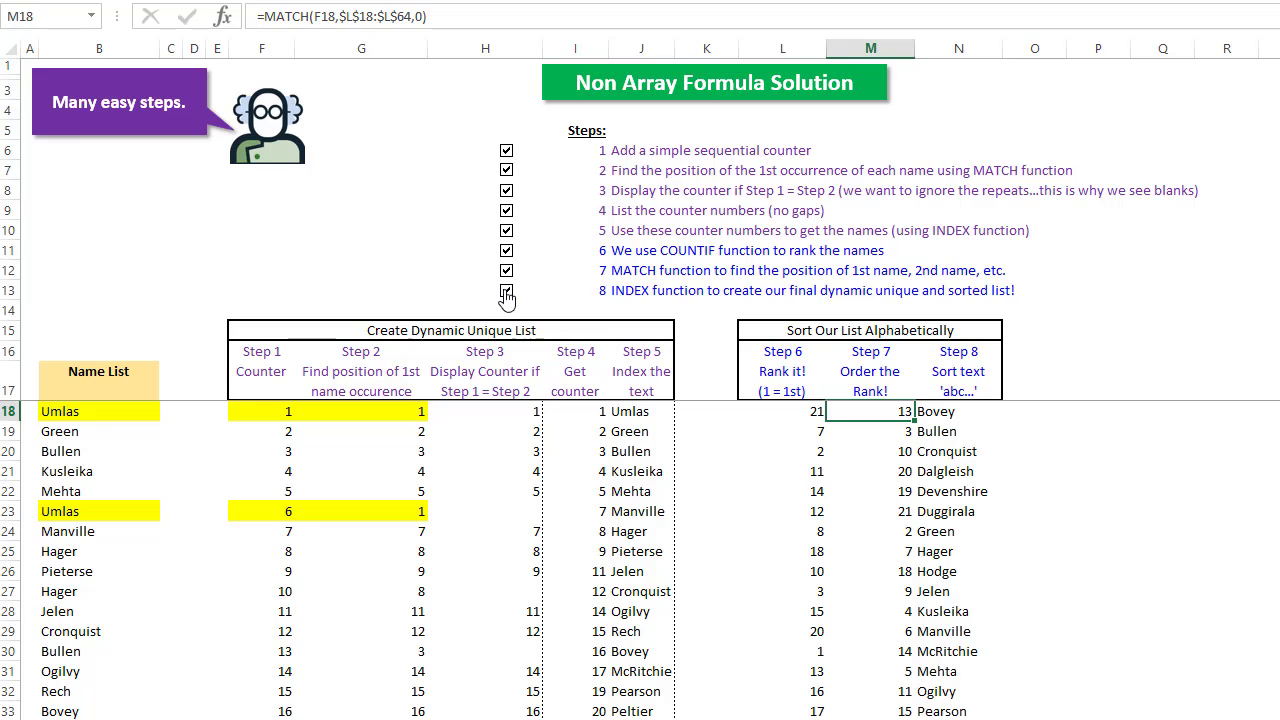
left_click(947, 412)
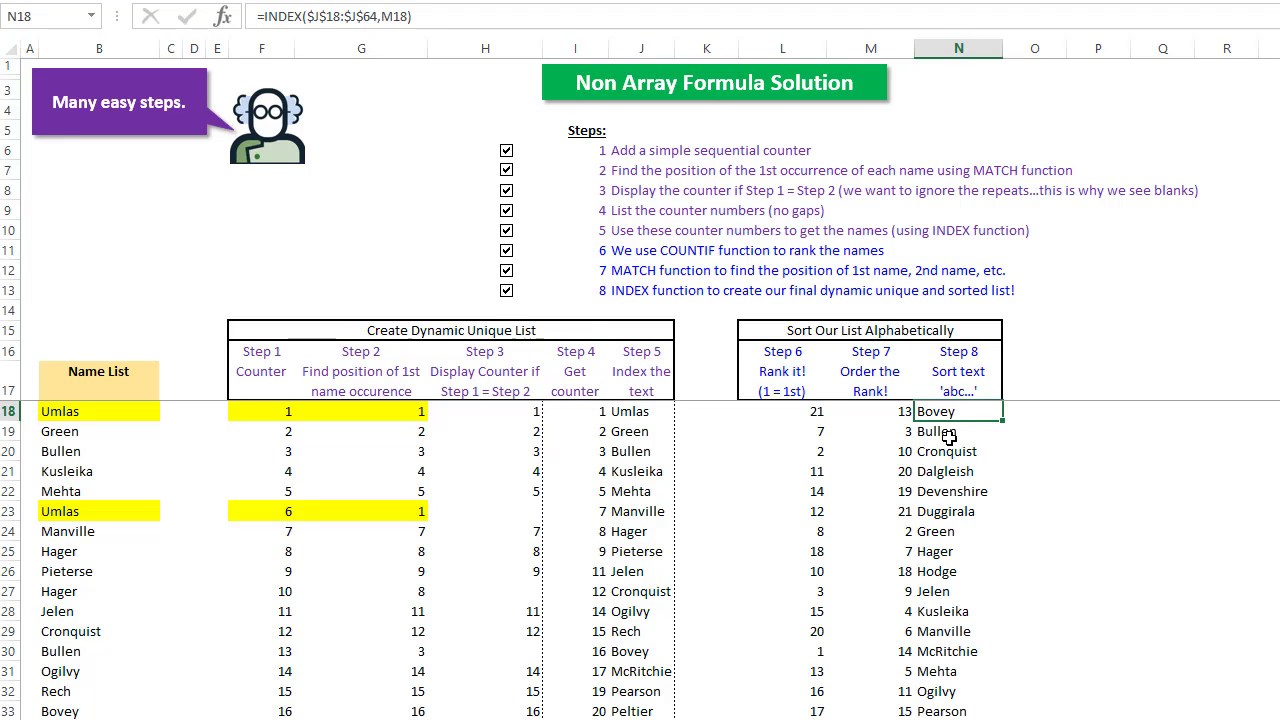
Inspect the INDEX formula in N21 and trace its references to the unique names in column J and the position in M21
left_click(946, 471)
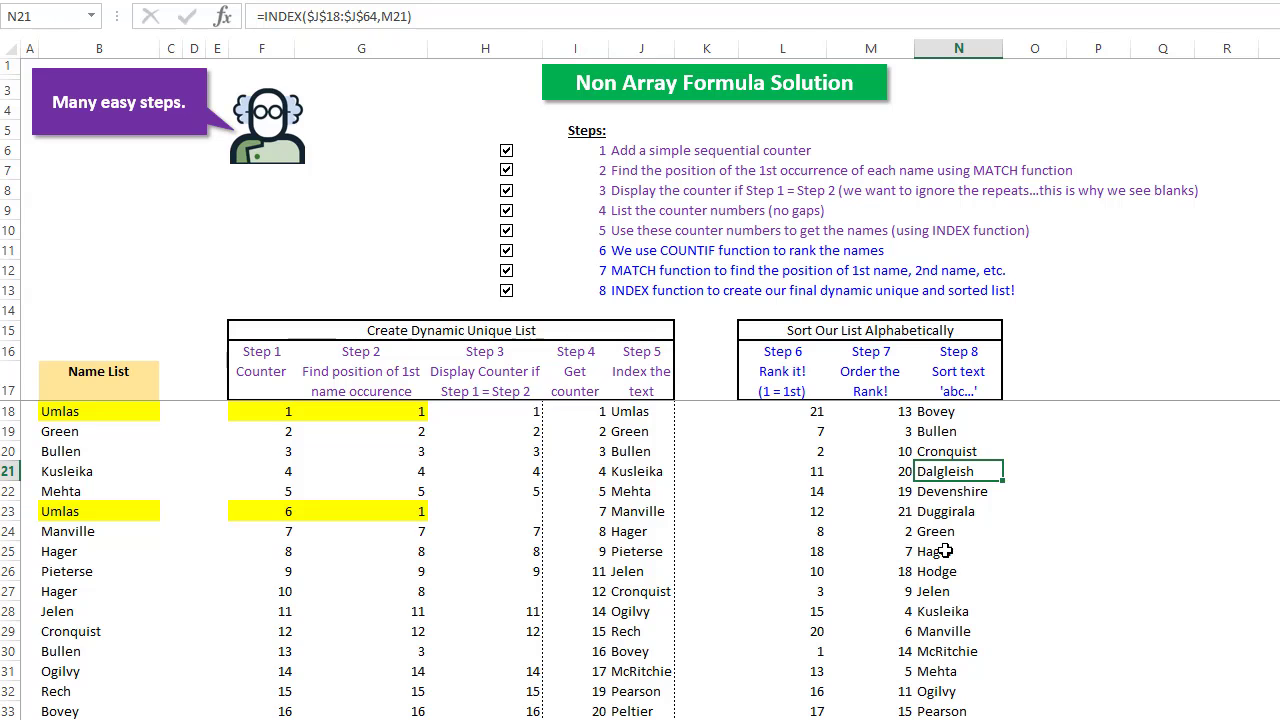
key("F2")
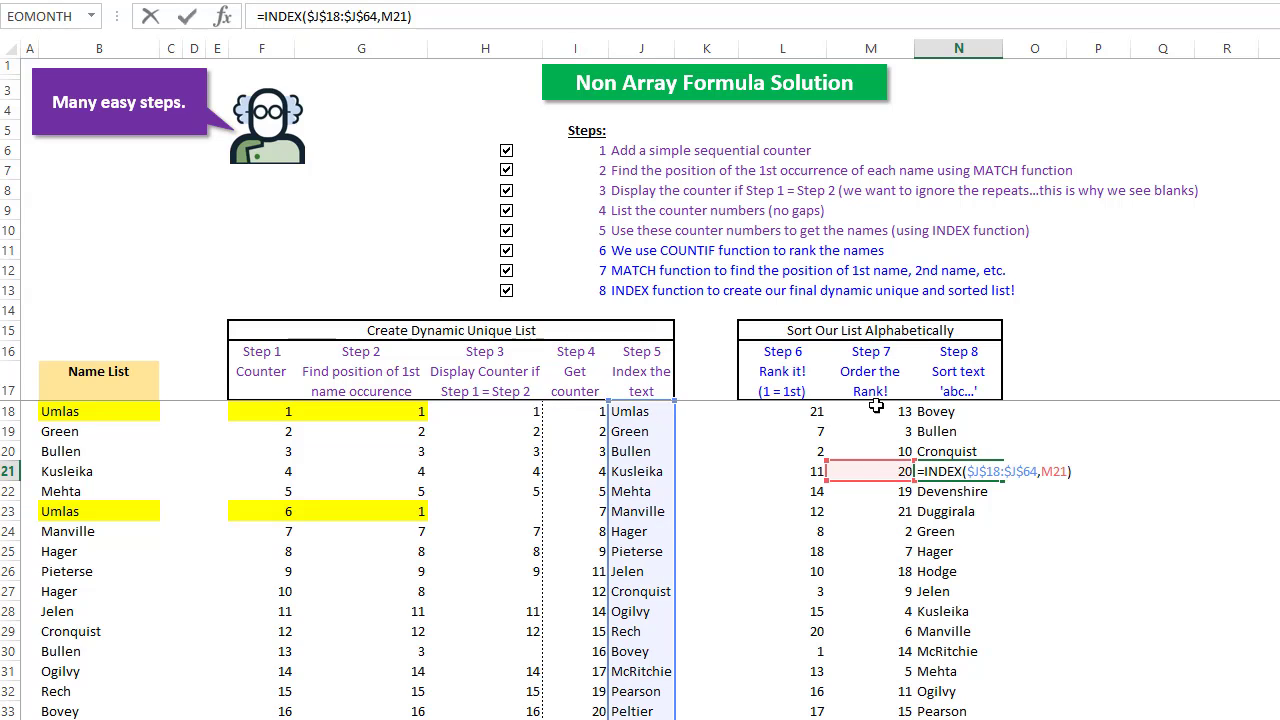
key("Escape")
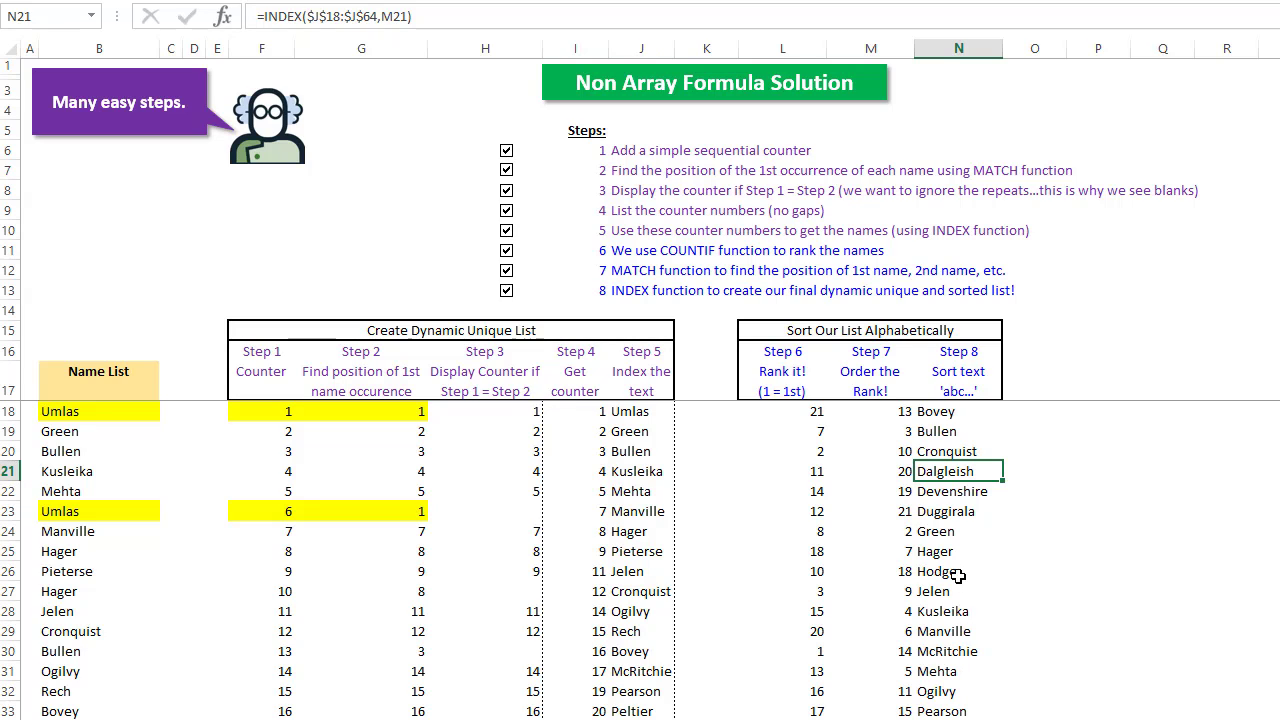
Replace the repeated name in B23 of the name list with a new, unique surname
left_click(84, 447)
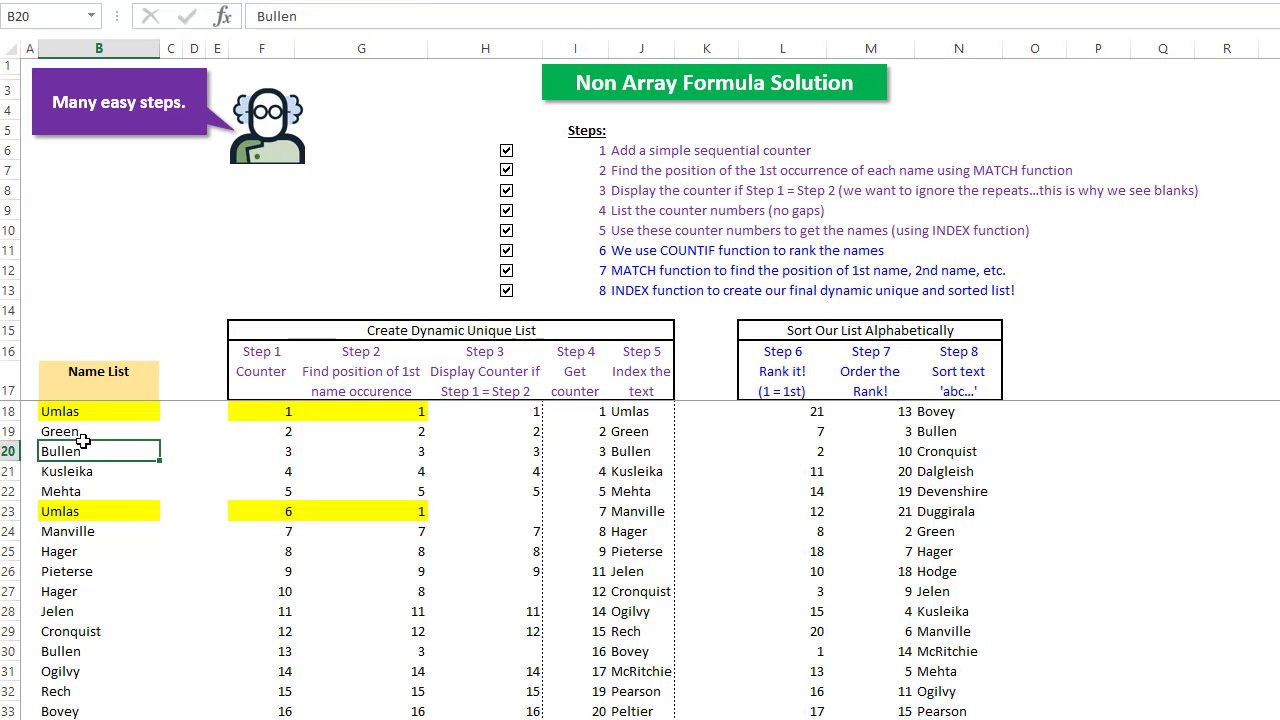
left_click(46, 577)
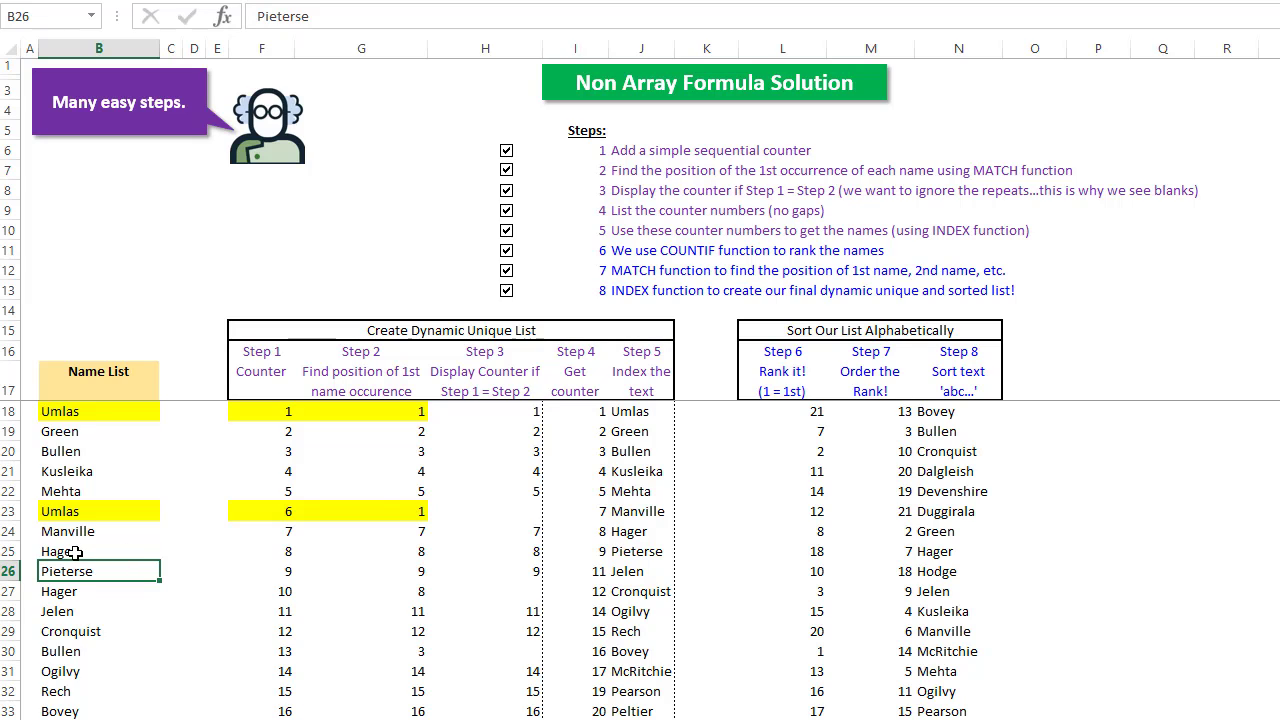
left_click(80, 514)
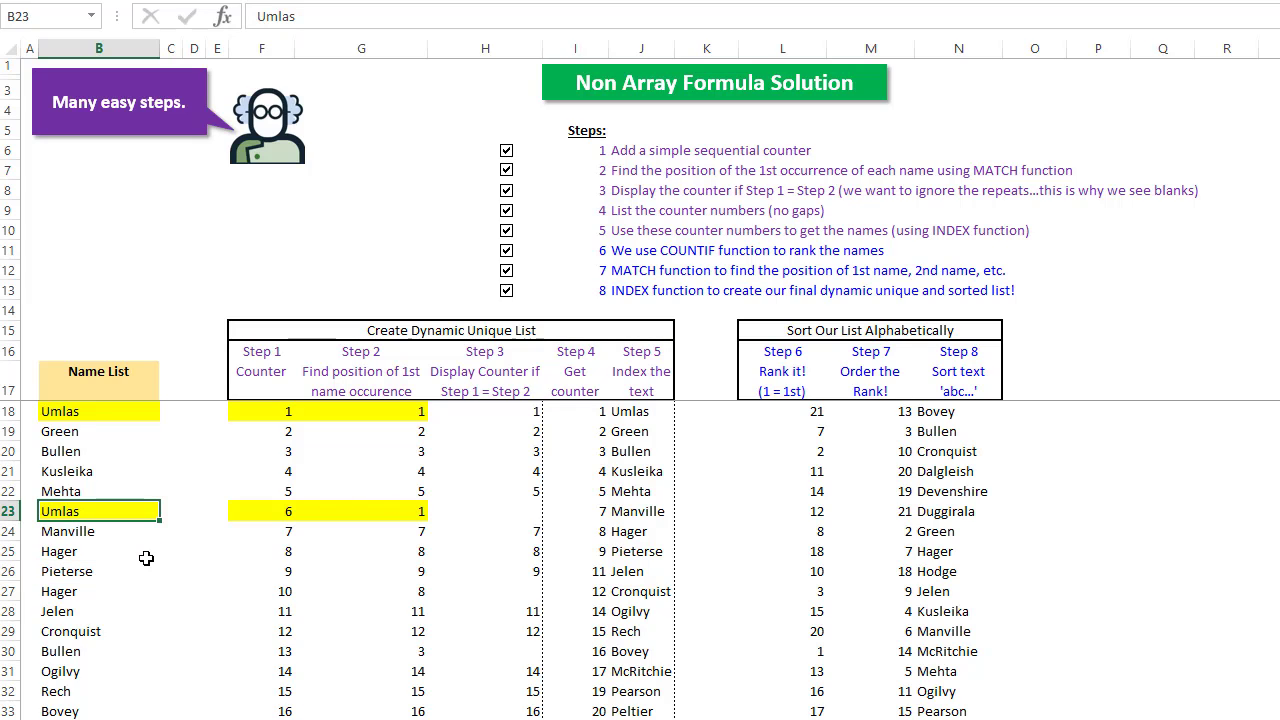
type("L")
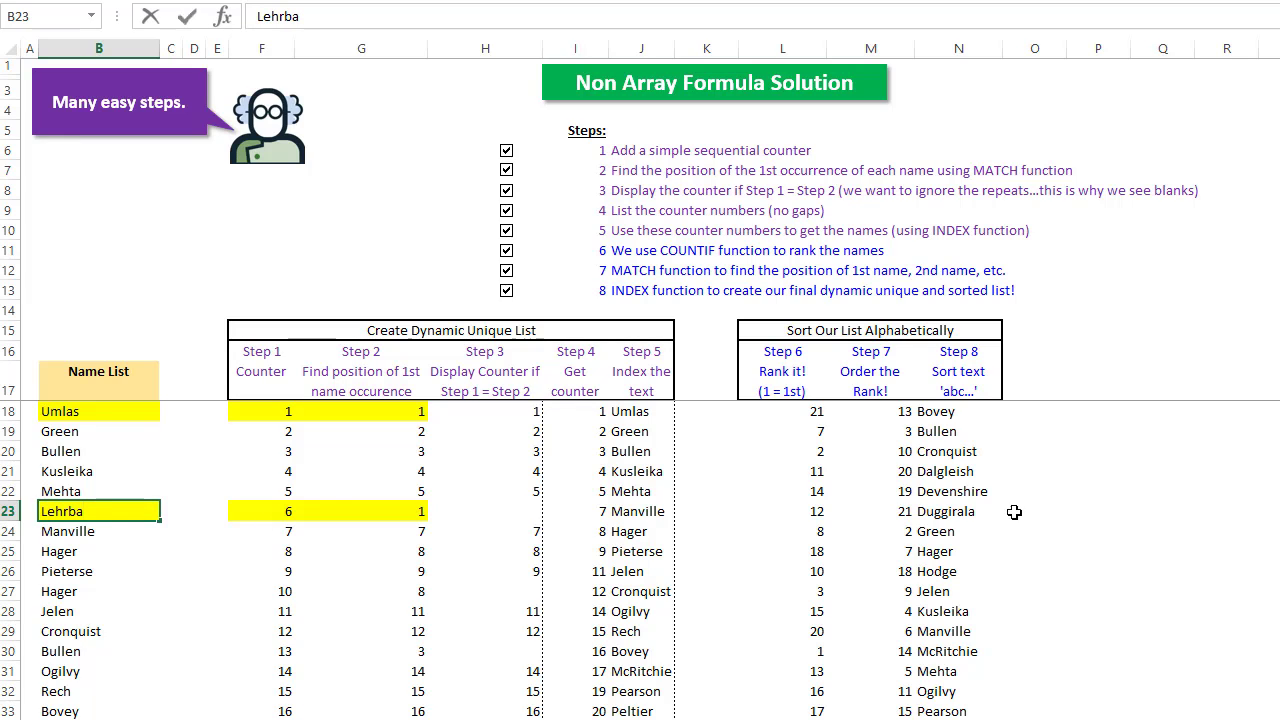
type("ehrbass")
key("Return")
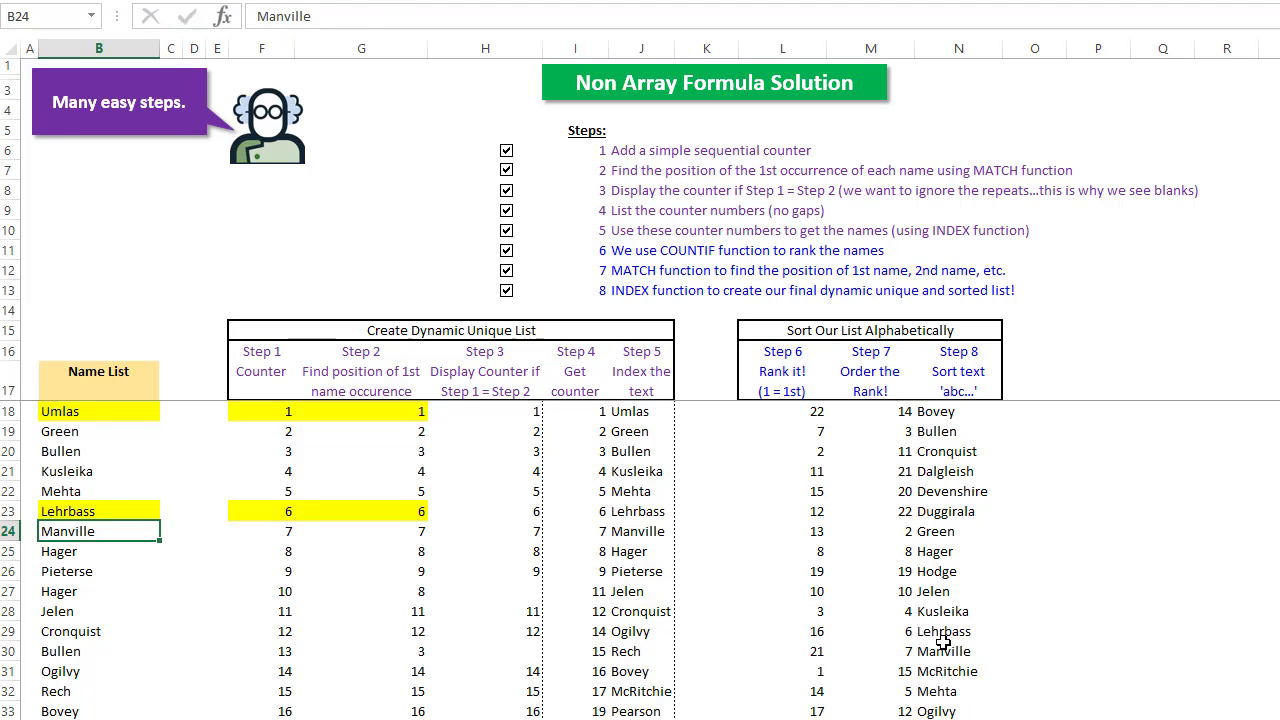
Locate the newly added surname in the sorted list by checking N28 and N29
left_click(924, 613)
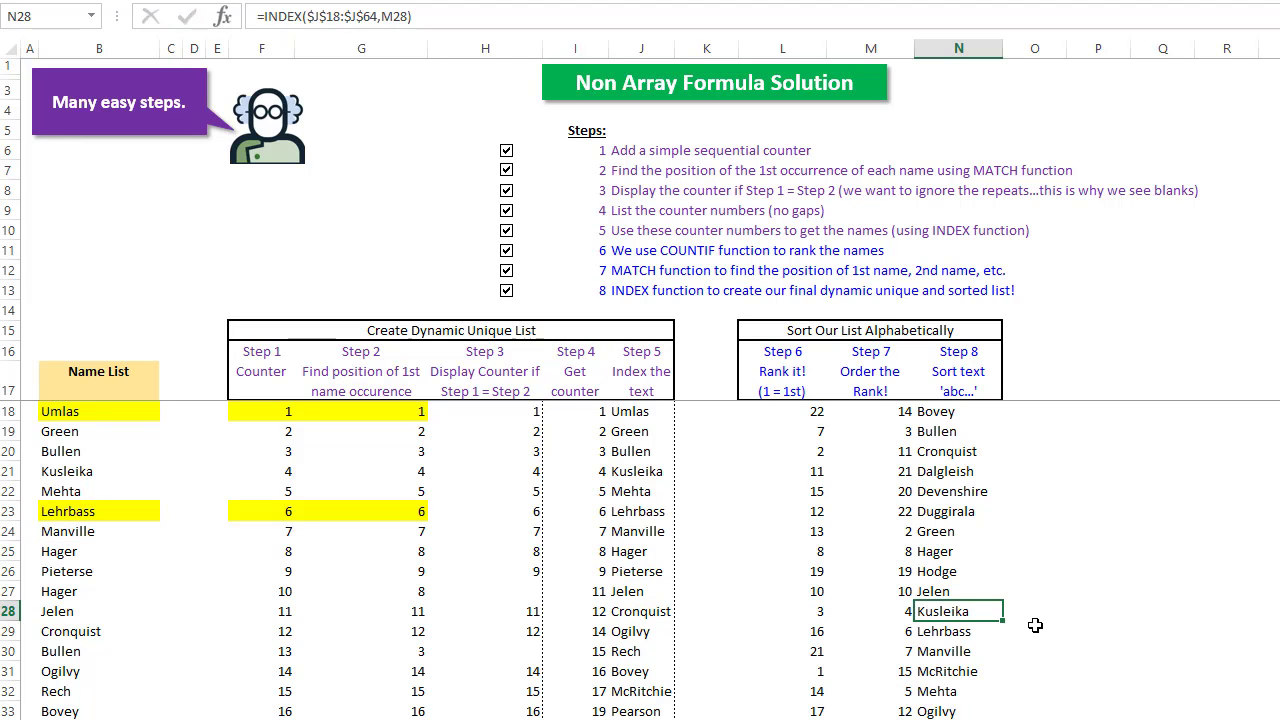
left_click_drag(941, 651, 938, 638)
left_click(941, 631)
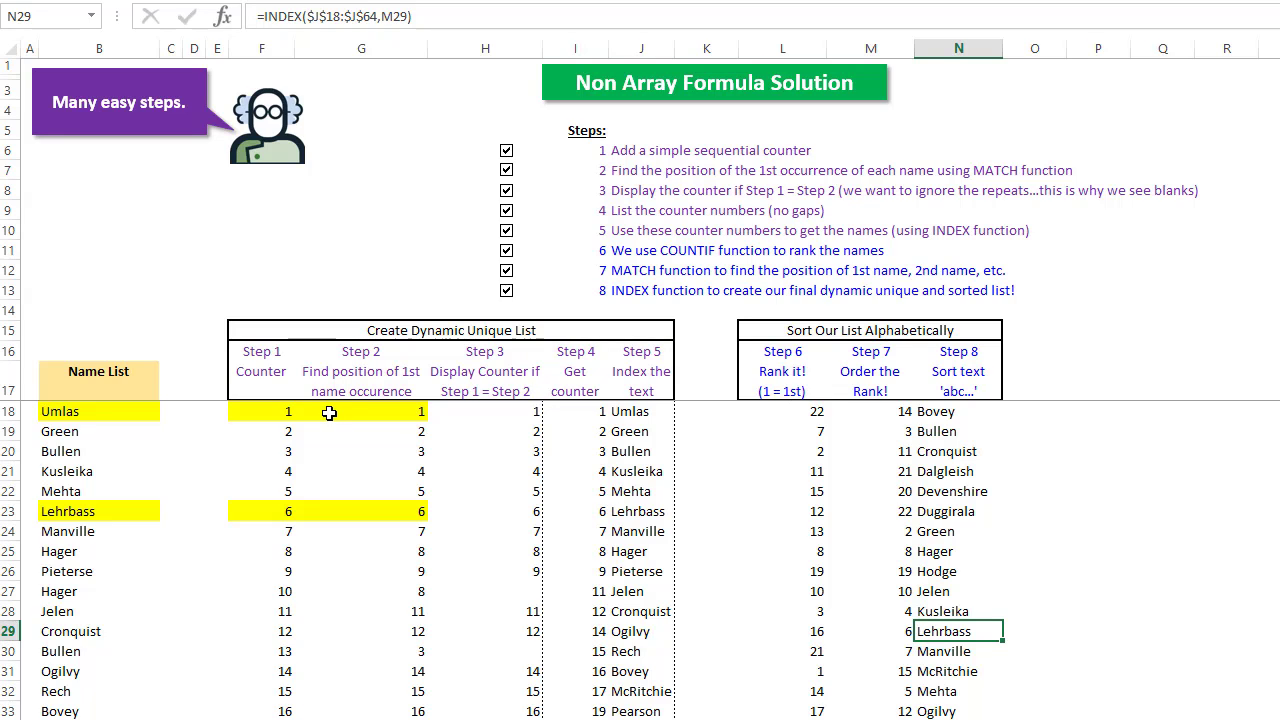
Review the helper columns across row 20 and the Counter heading in F17, and return to the solution overview sheet
left_click(295, 443)
key("Right")
key("Right")
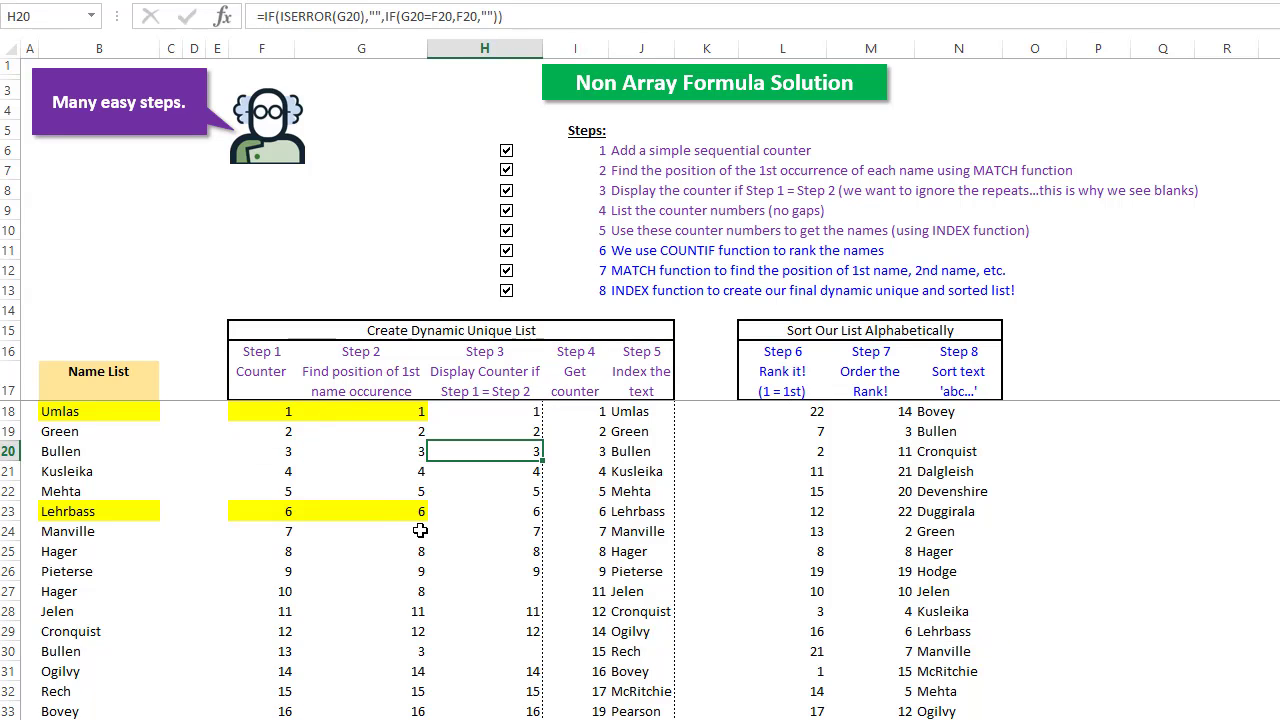
key("Right")
key("Right")
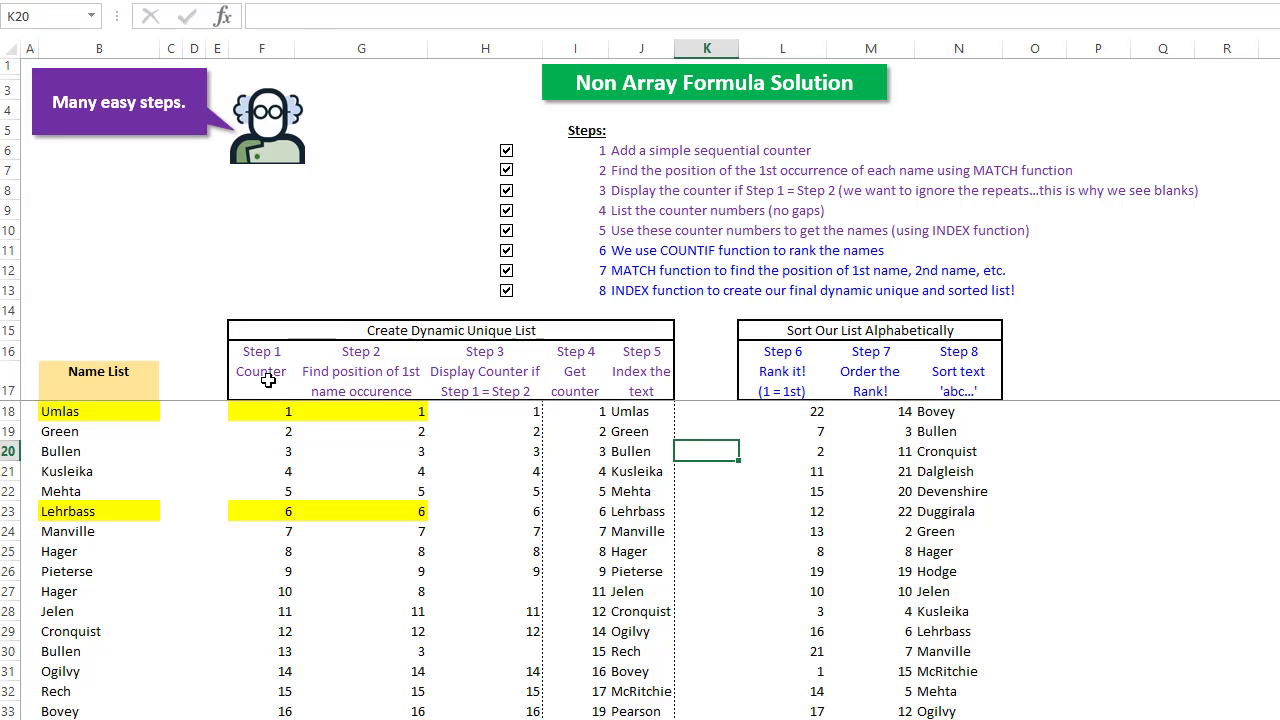
left_click(270, 381)
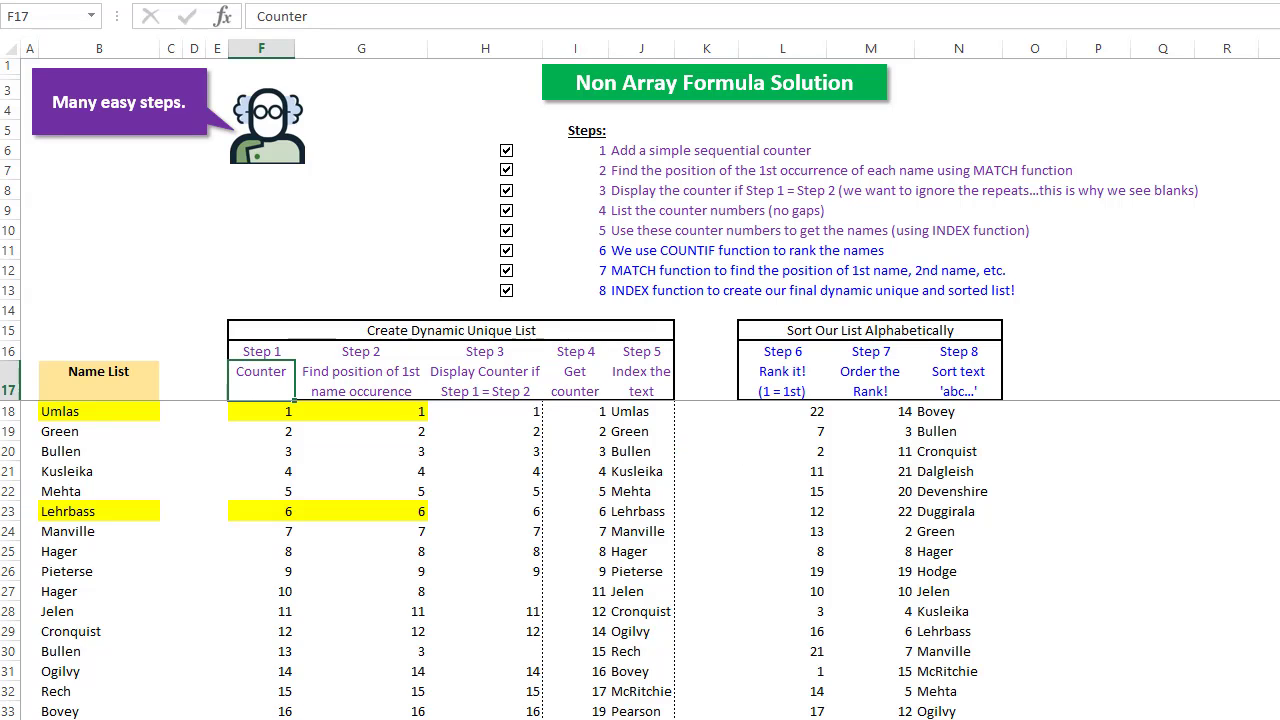
key("ctrl+Page_Up")
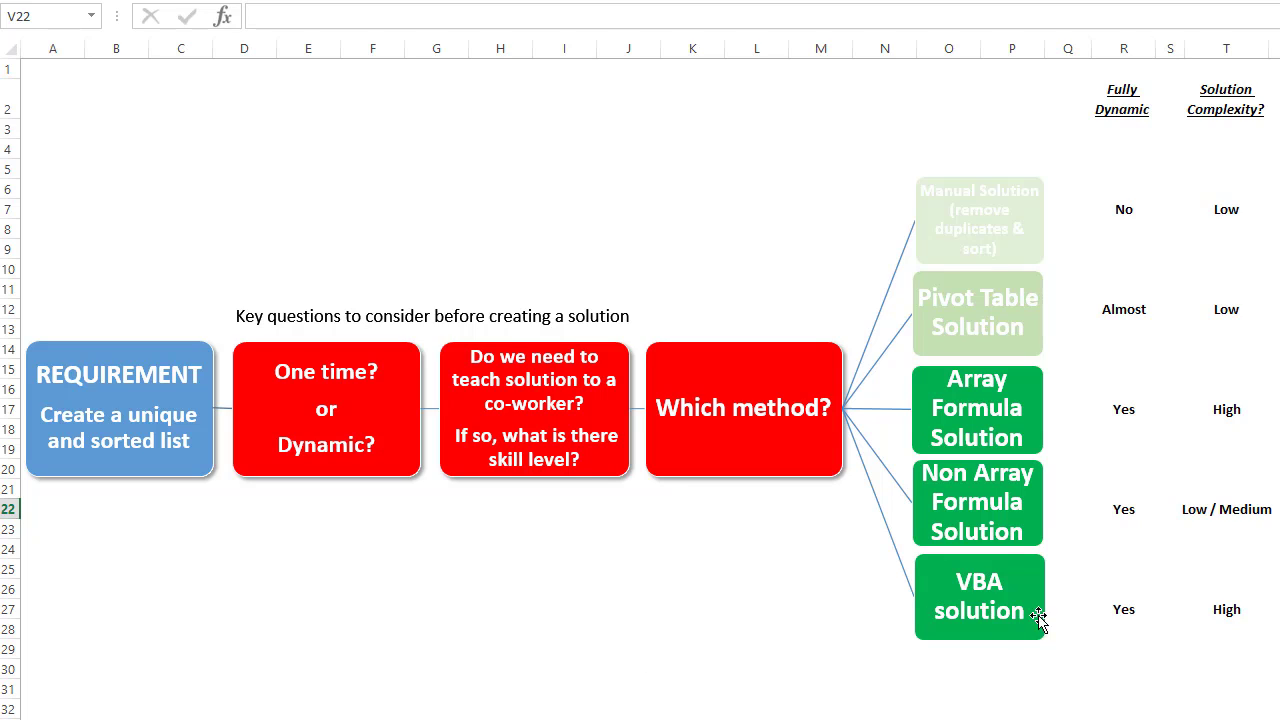